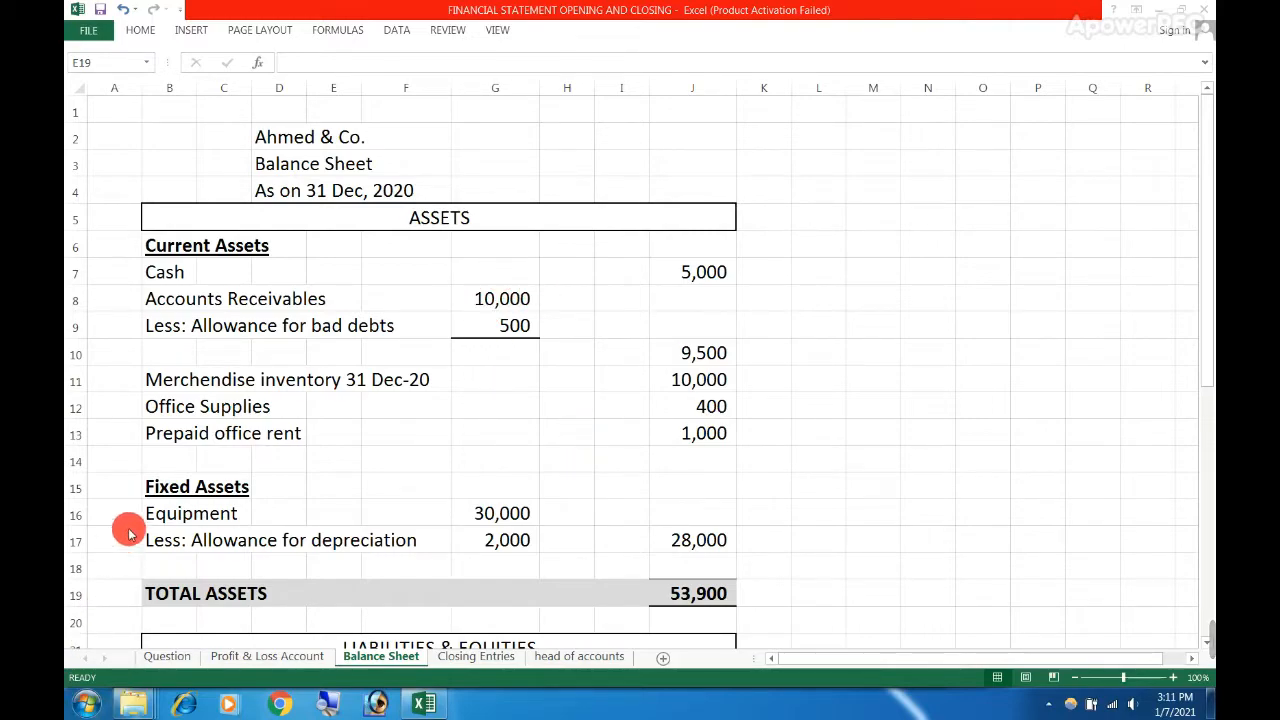
Review the Assets part of the balance sheet, covering the Current Assets and Fixed Assets headings
{"action": "left_click", "coordinate": [215, 514]}
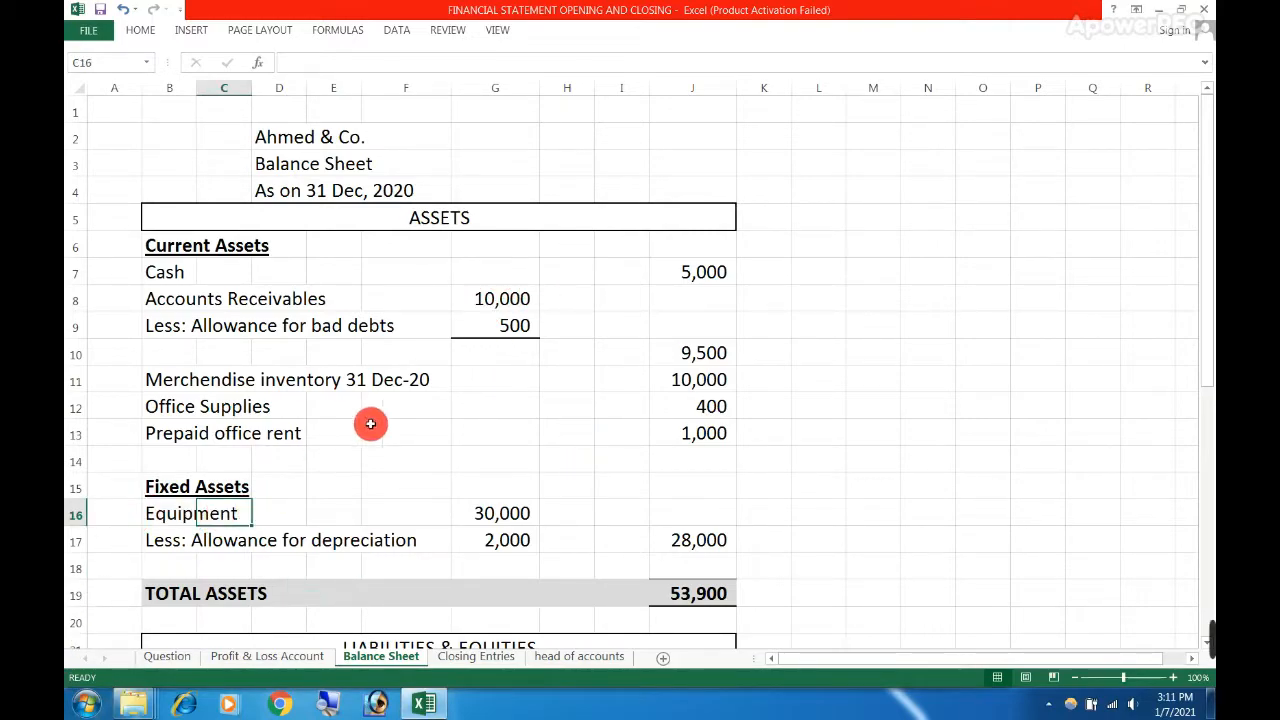
{"action": "left_click", "coordinate": [395, 217]}
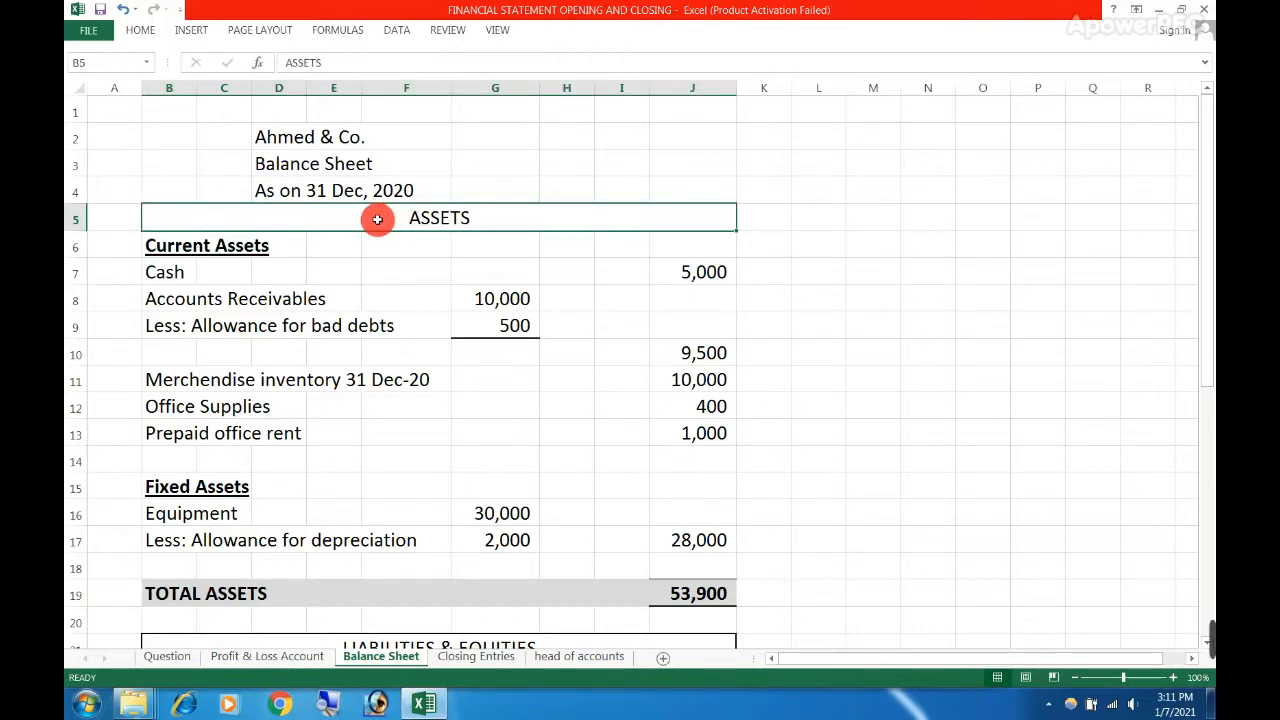
{"action": "left_click", "coordinate": [235, 243]}
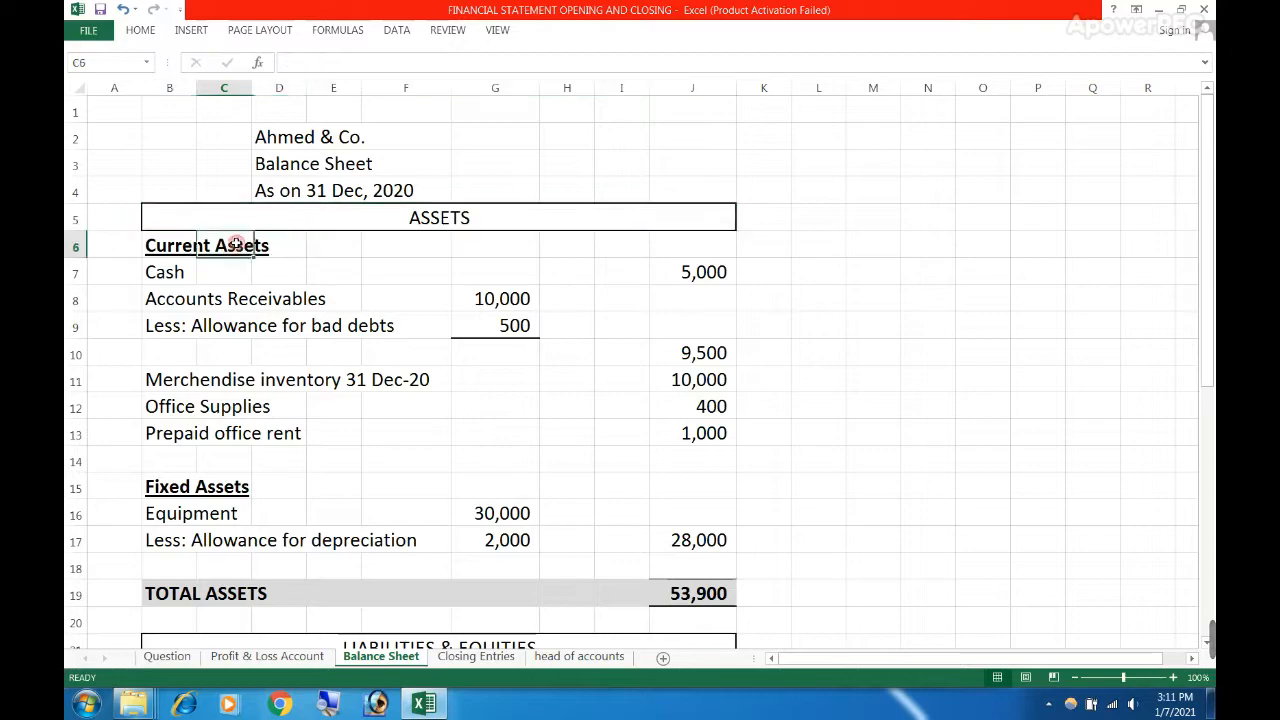
{"action": "left_click", "coordinate": [171, 246]}
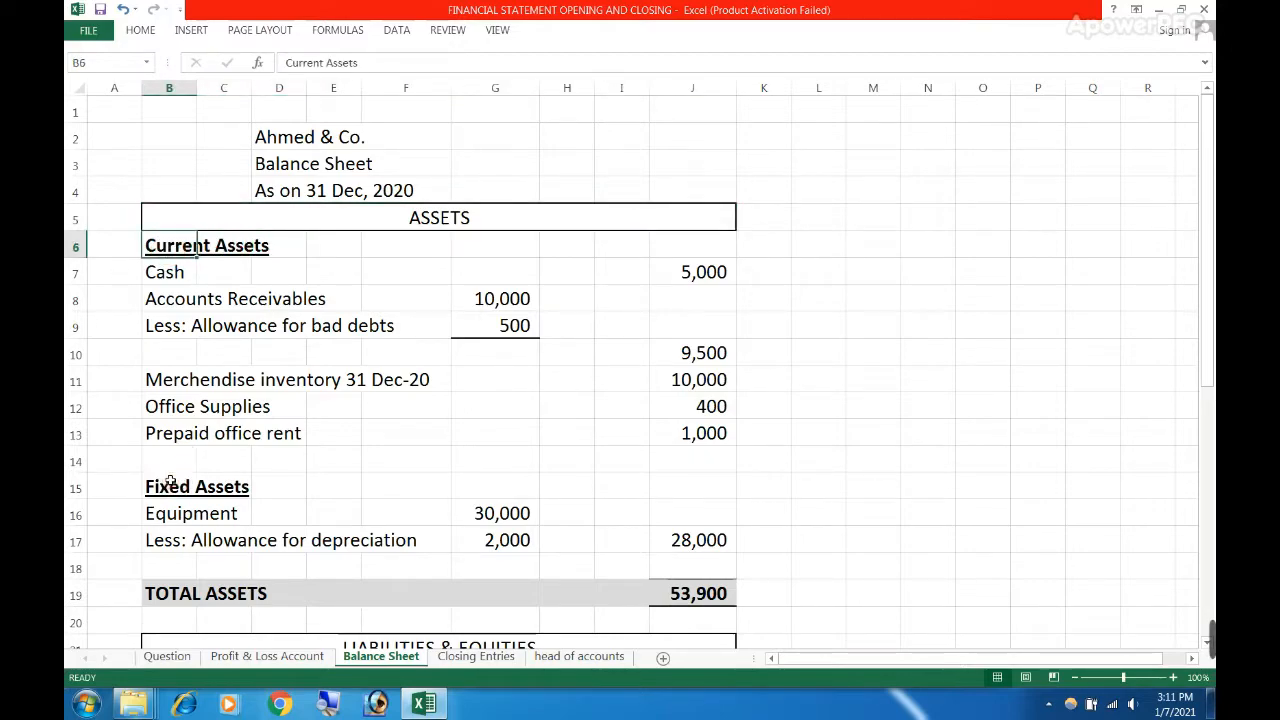
{"action": "left_click", "coordinate": [171, 486]}
{"action": "scroll", "coordinate": [180, 488], "scroll_direction": "down", "scroll_amount": 2}
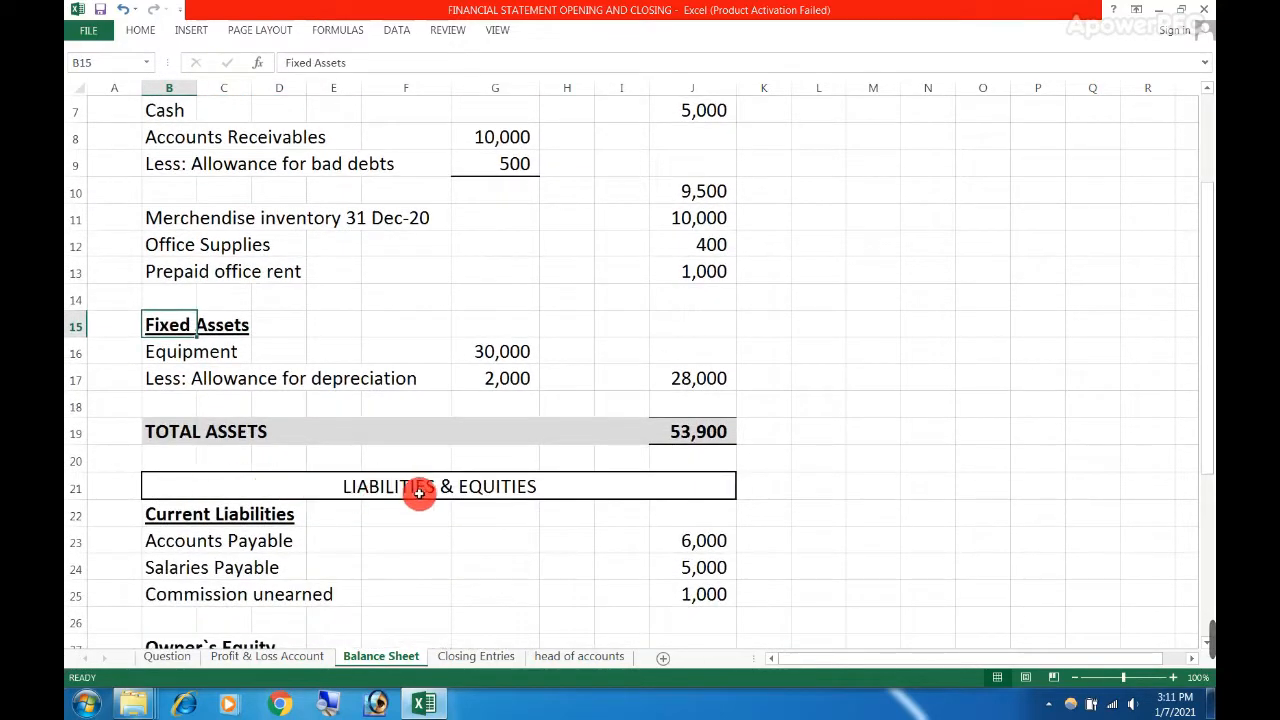
Review the Liabilities & Equities part of the balance sheet, covering the Current Liabilities and Owner's Equity headings
{"action": "left_click", "coordinate": [421, 491]}
{"action": "scroll", "coordinate": [431, 489], "scroll_direction": "down", "scroll_amount": 1}
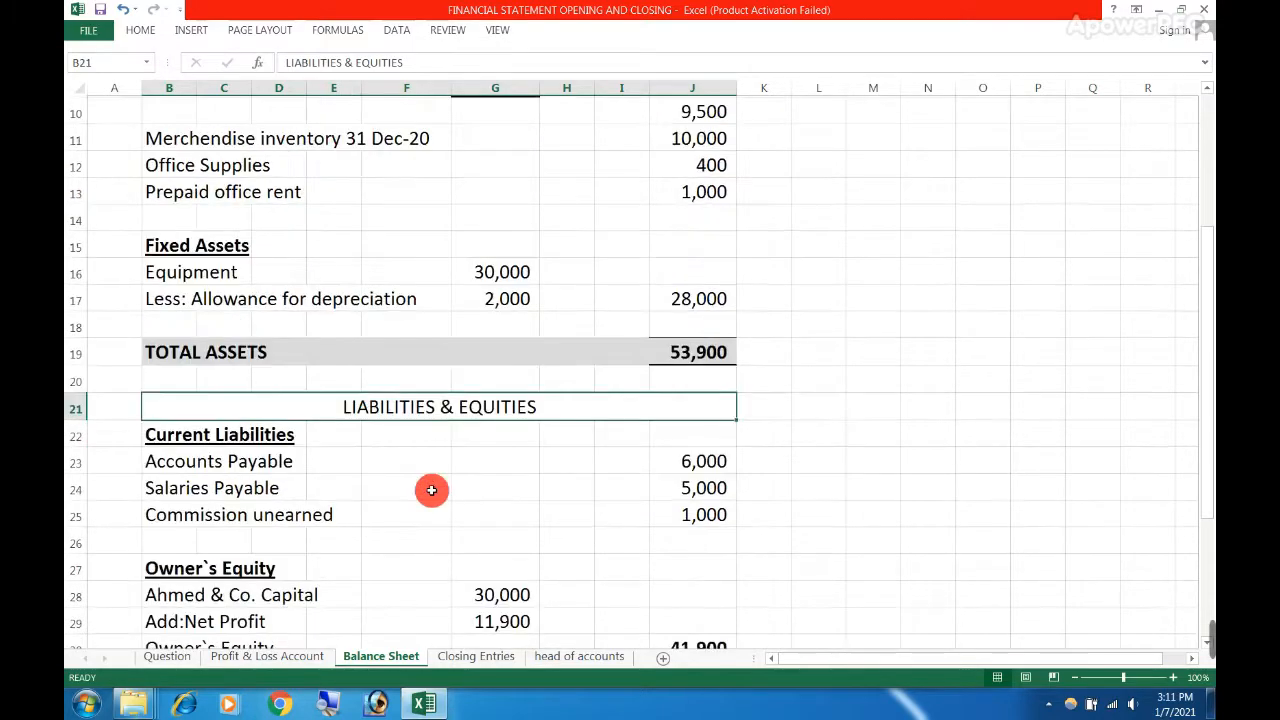
{"action": "left_click", "coordinate": [172, 433]}
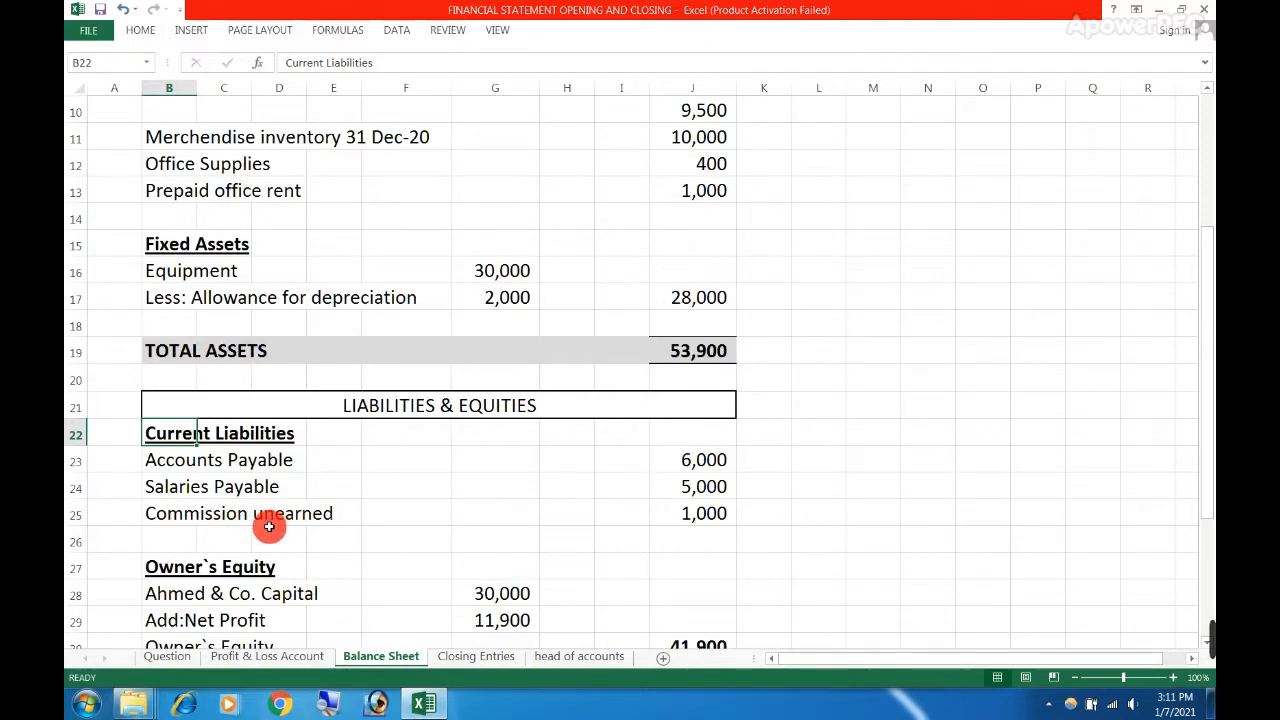
{"action": "left_click", "coordinate": [205, 566]}
{"action": "scroll", "coordinate": [229, 563], "scroll_direction": "down", "scroll_amount": 1}
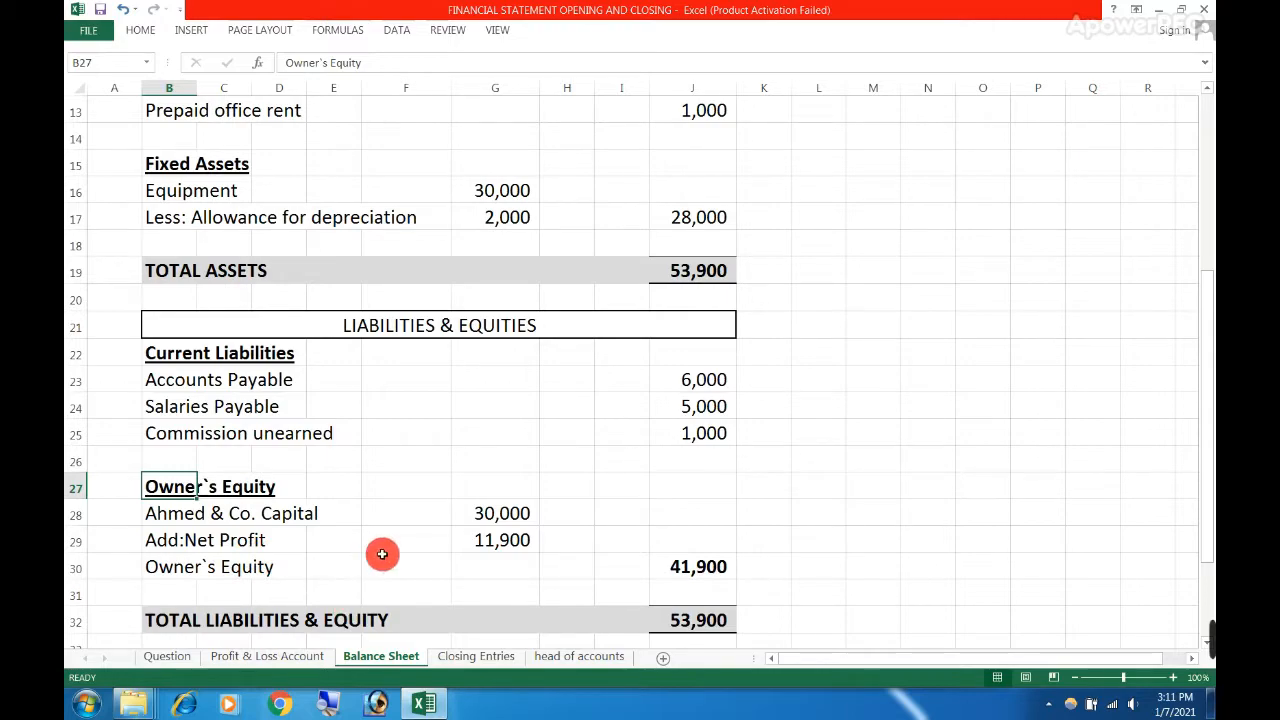
{"action": "scroll", "coordinate": [382, 553], "scroll_direction": "up", "scroll_amount": 4}
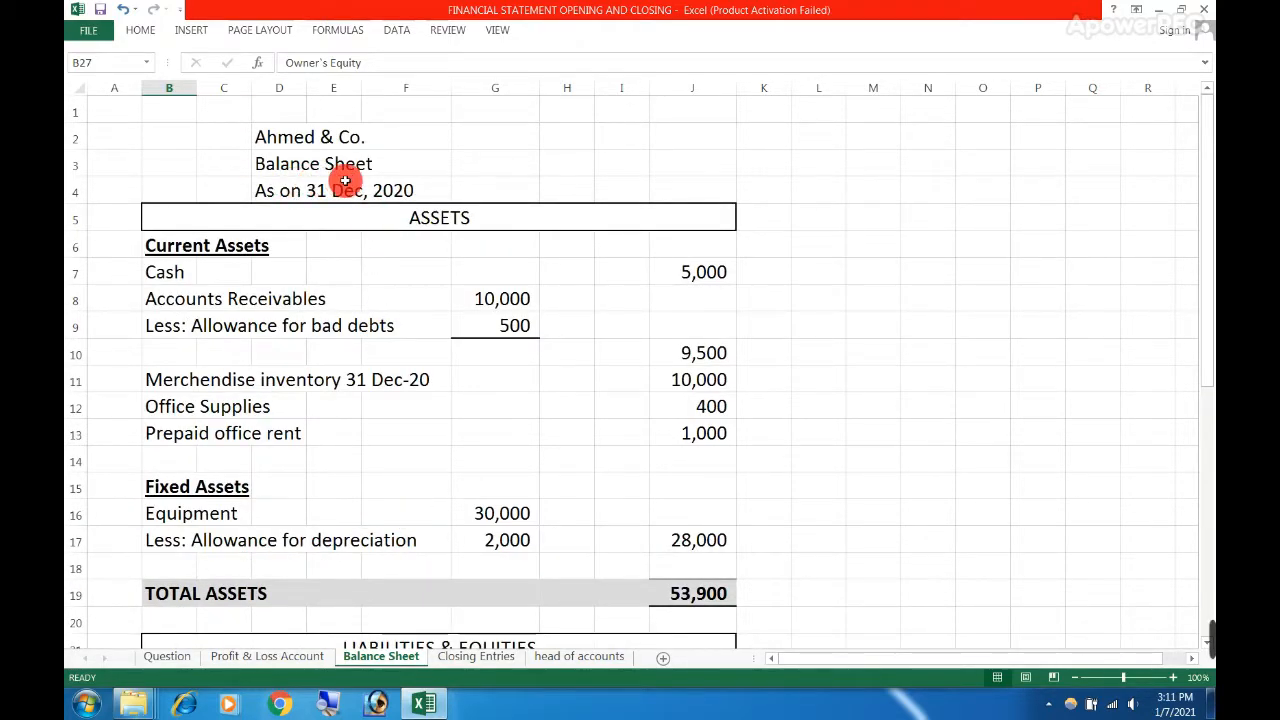
Look over the cost of goods sold section on the Profit & Loss Account sheet and return to the Balance Sheet
{"action": "left_click", "coordinate": [290, 657]}
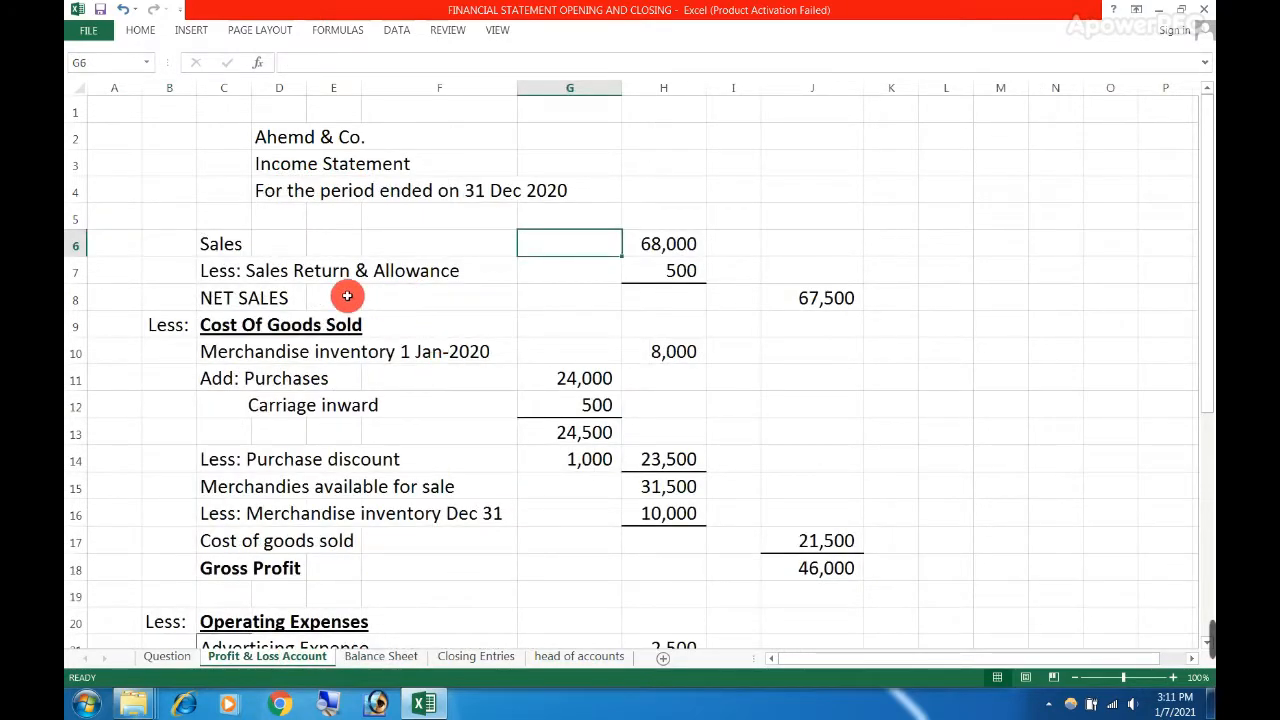
{"action": "left_click_drag", "start_coordinate": [340, 297], "coordinate": [333, 487]}
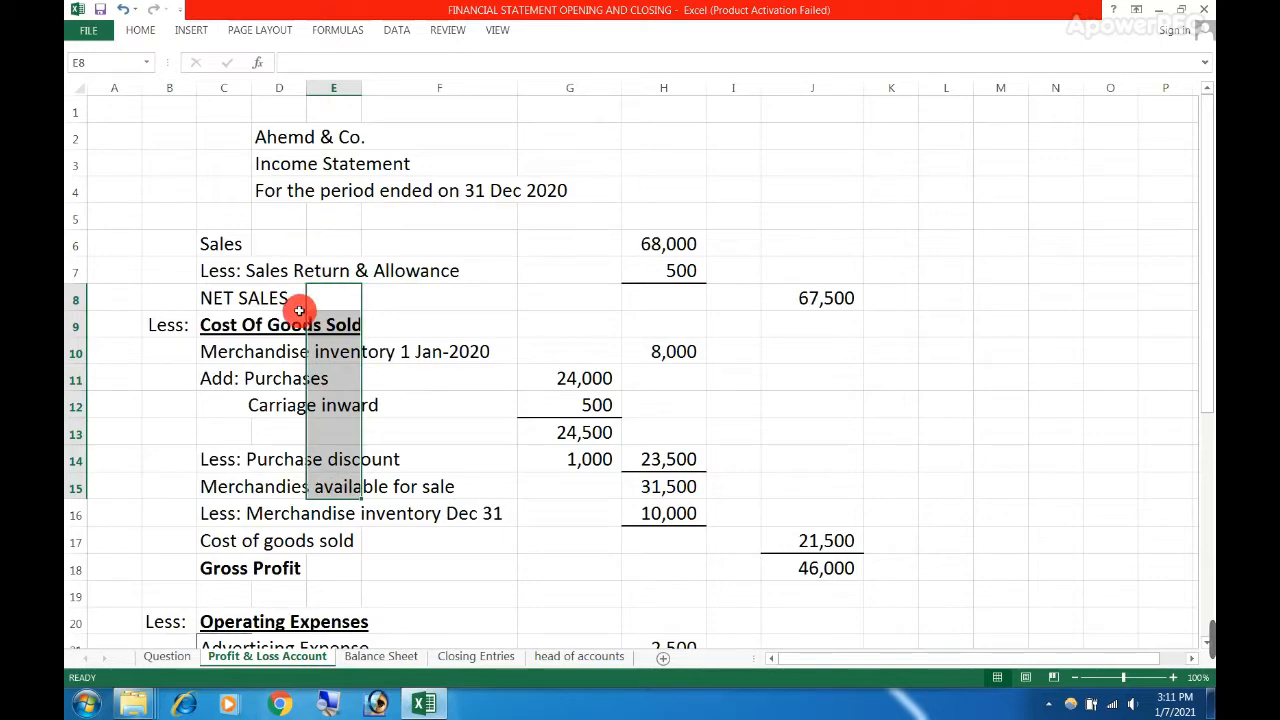
{"action": "left_click", "coordinate": [357, 655]}
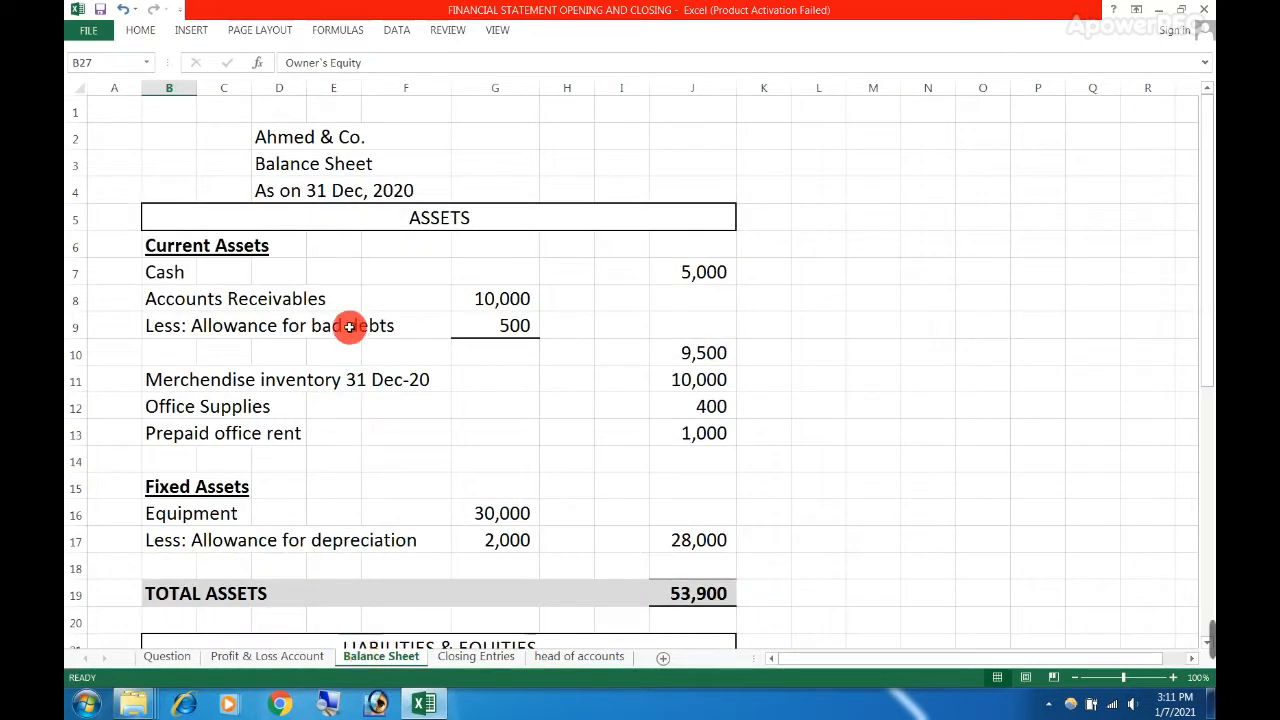
Trace the Cash amount under Current Assets back to its debit balance on the Question sheet
{"action": "left_click", "coordinate": [397, 222]}
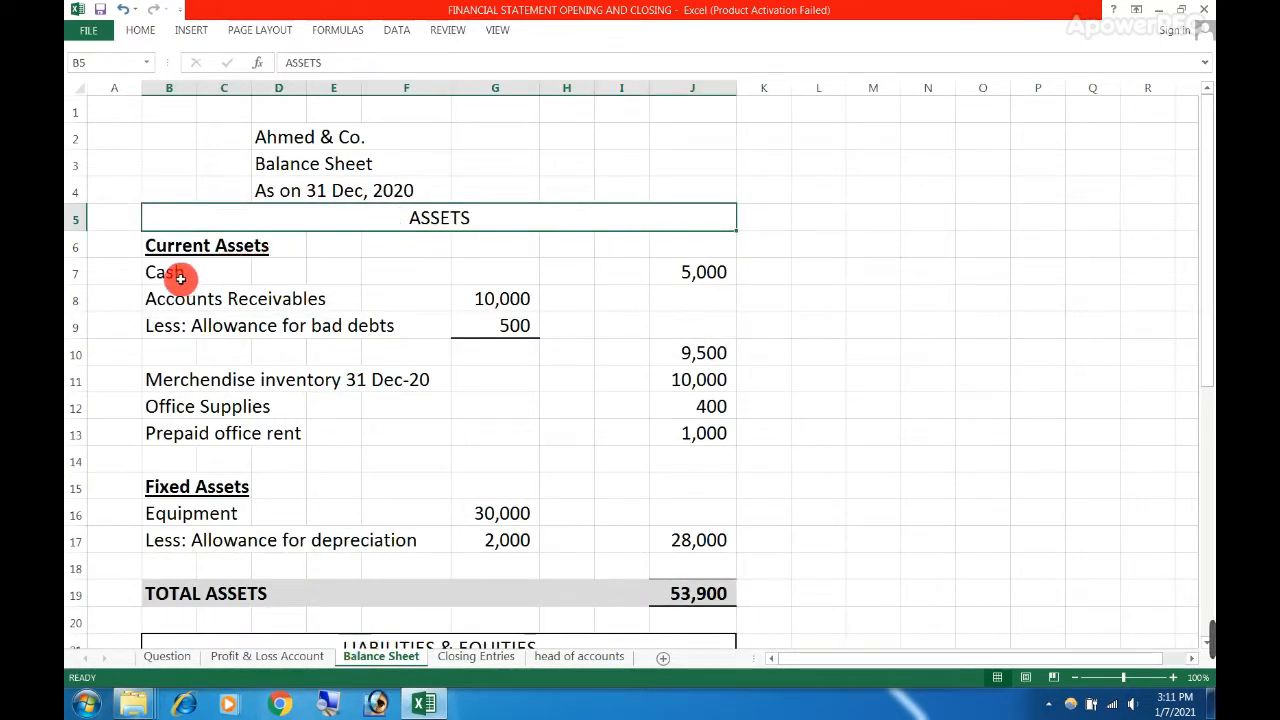
{"action": "left_click", "coordinate": [188, 246]}
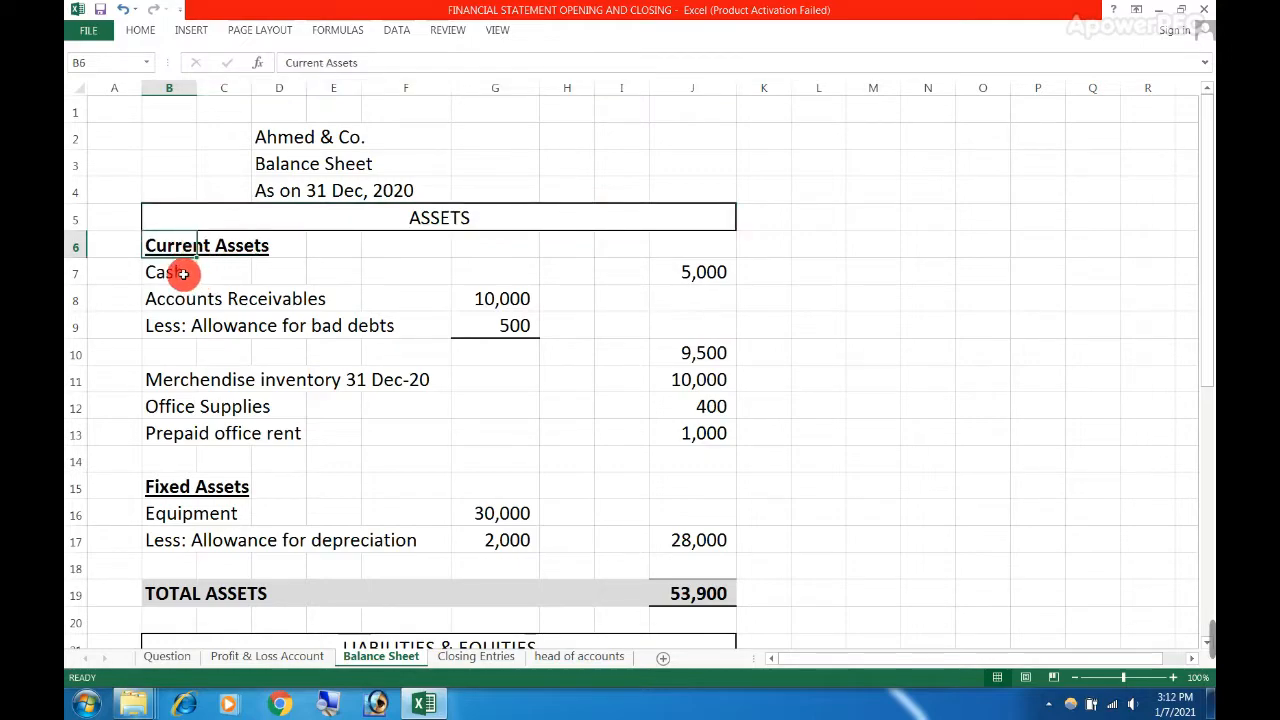
{"action": "left_click", "coordinate": [183, 273]}
{"action": "left_click", "coordinate": [688, 274]}
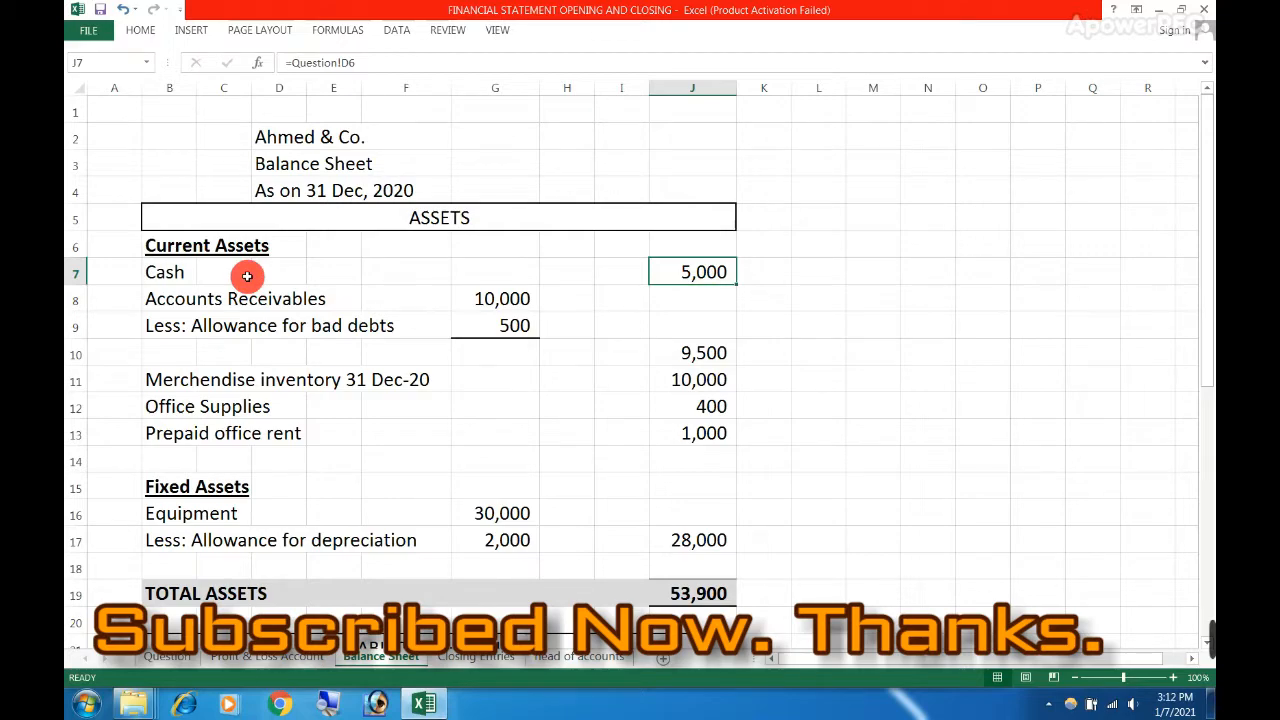
{"action": "left_click", "coordinate": [180, 661]}
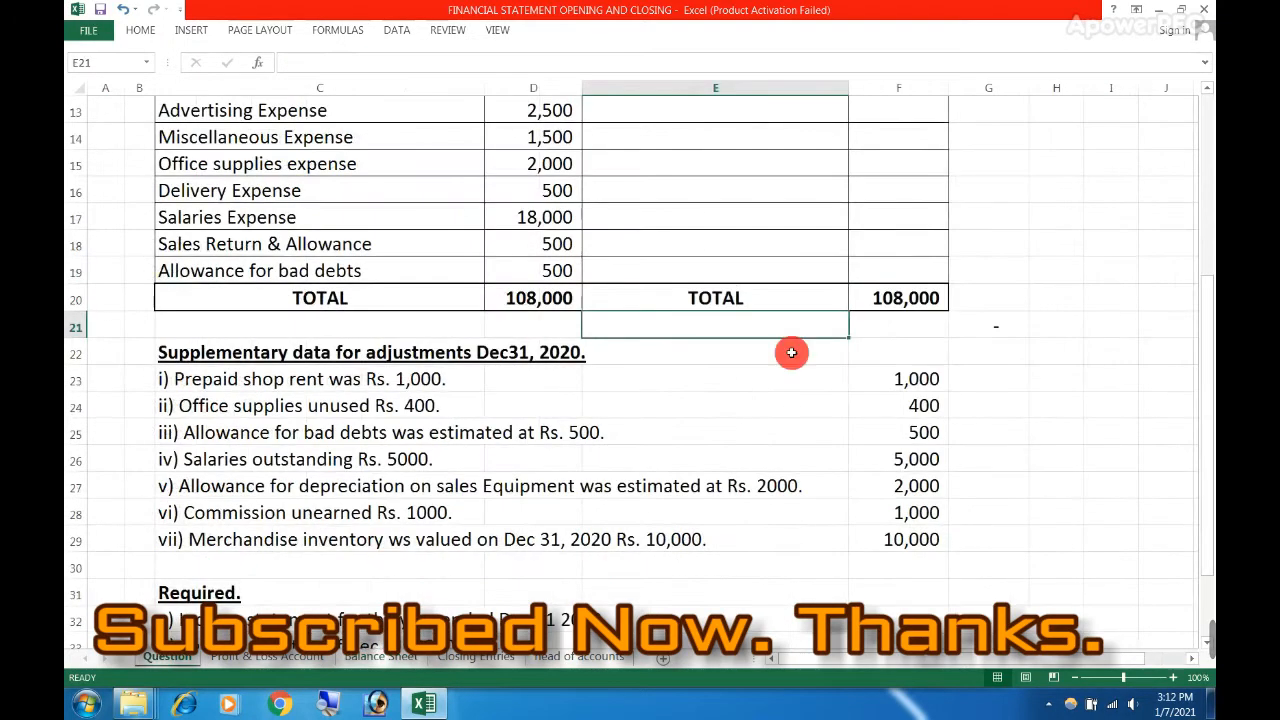
{"action": "scroll", "coordinate": [864, 296], "scroll_direction": "up", "scroll_amount": 4}
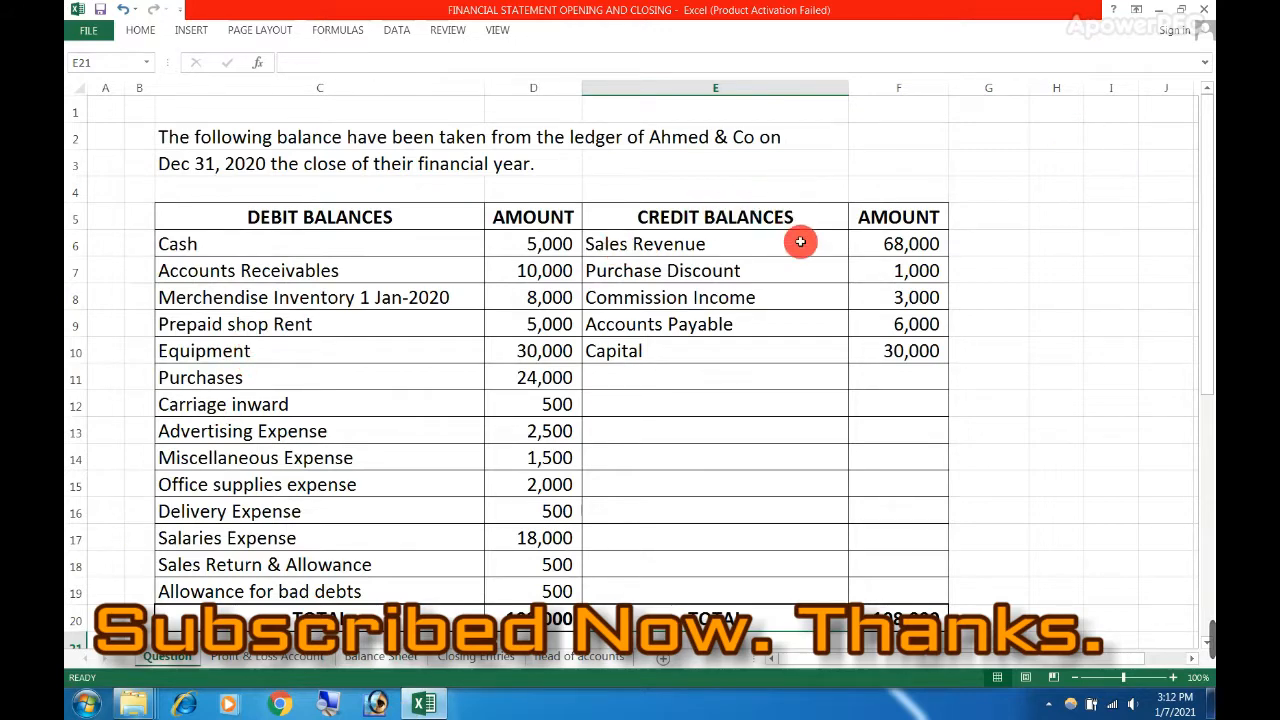
{"action": "left_click", "coordinate": [487, 245]}
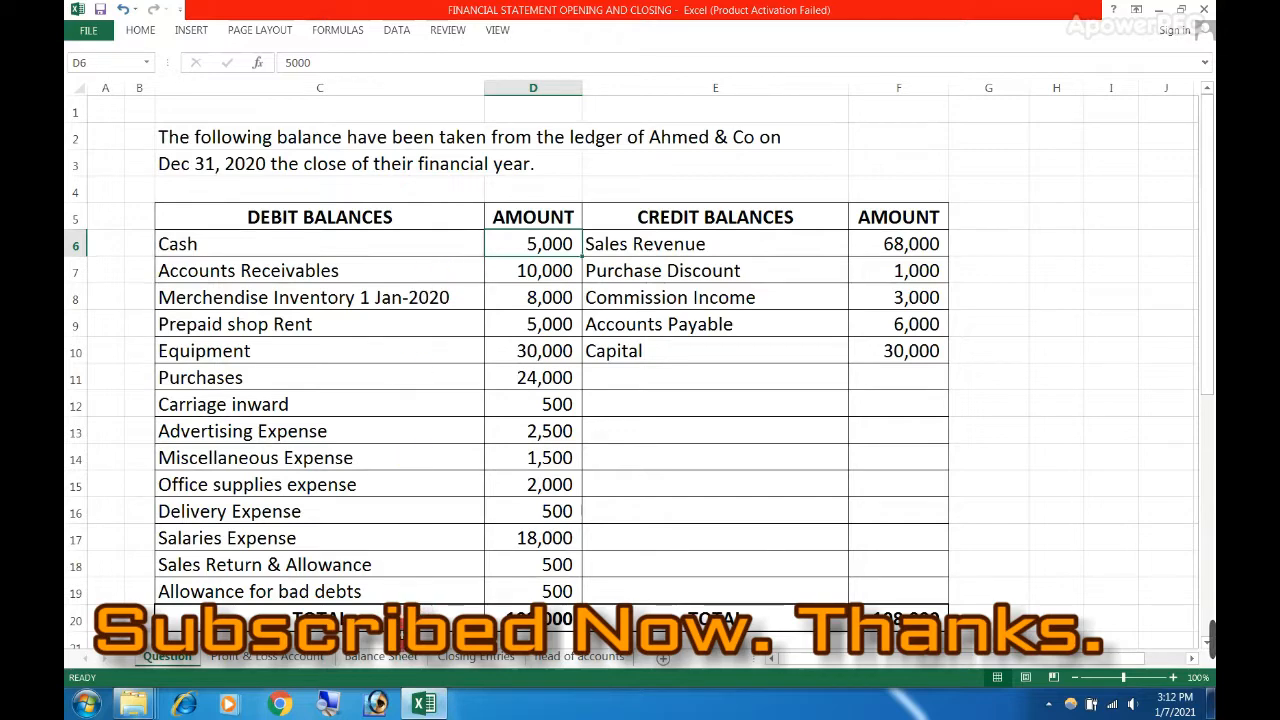
Trace the Accounts Receivables amount on the Balance Sheet back to its debit balance on the Question sheet
{"action": "left_click", "coordinate": [400, 660]}
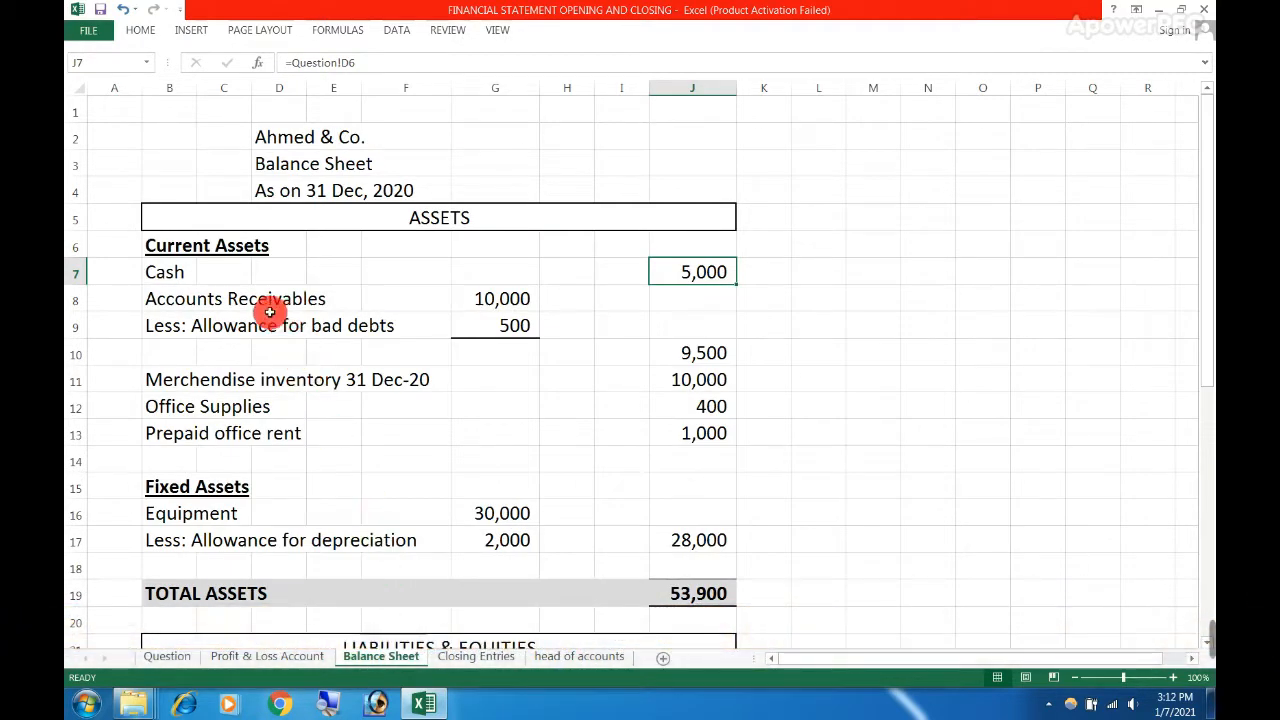
{"action": "left_click", "coordinate": [179, 298]}
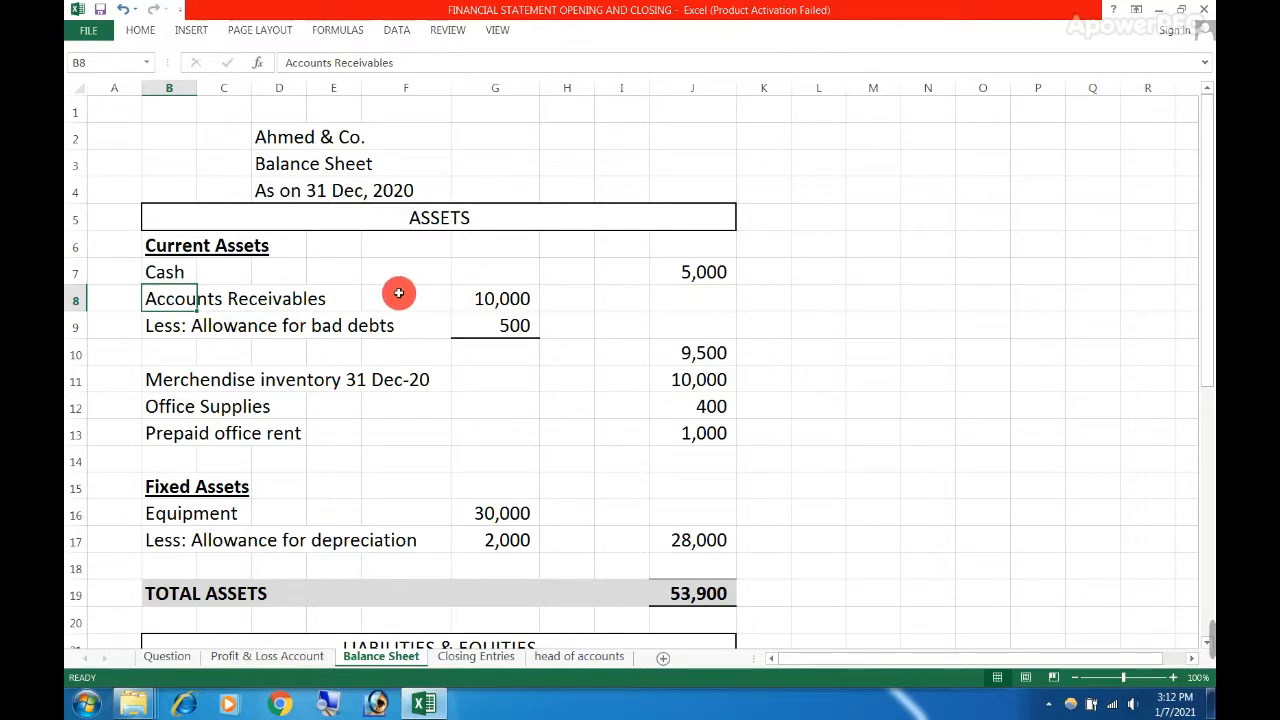
{"action": "left_click", "coordinate": [469, 297]}
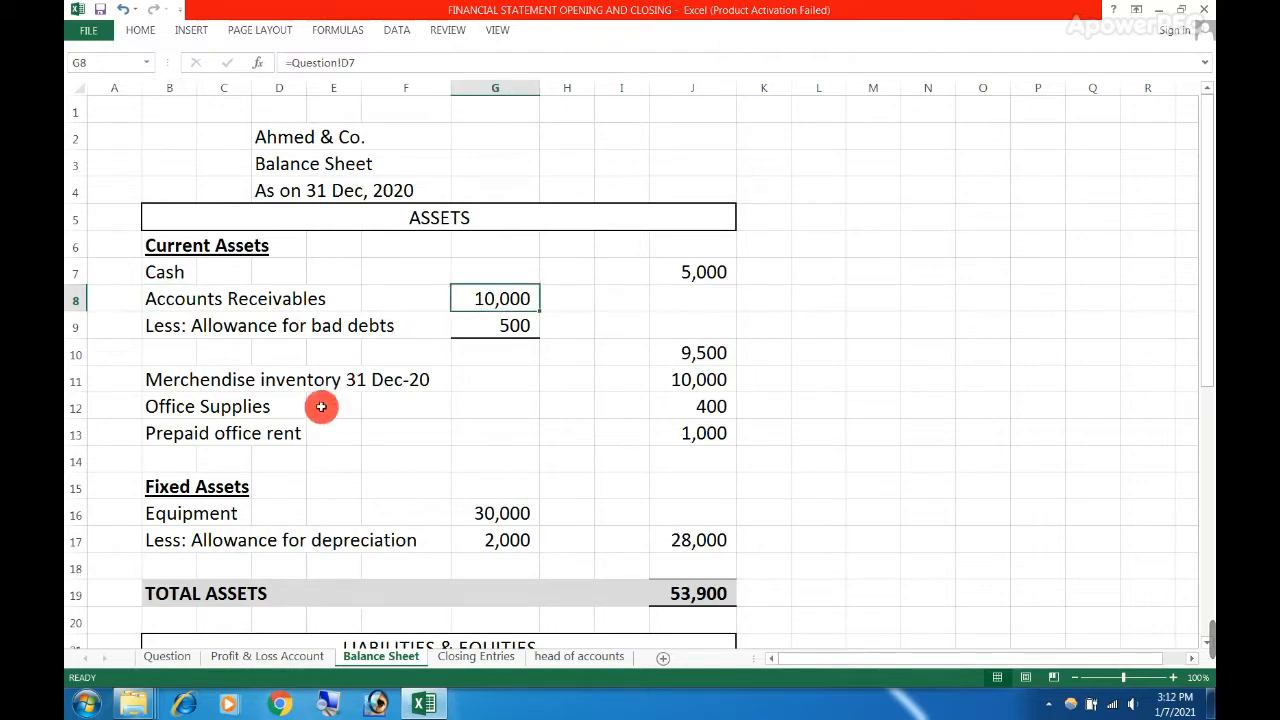
{"action": "left_click", "coordinate": [167, 656]}
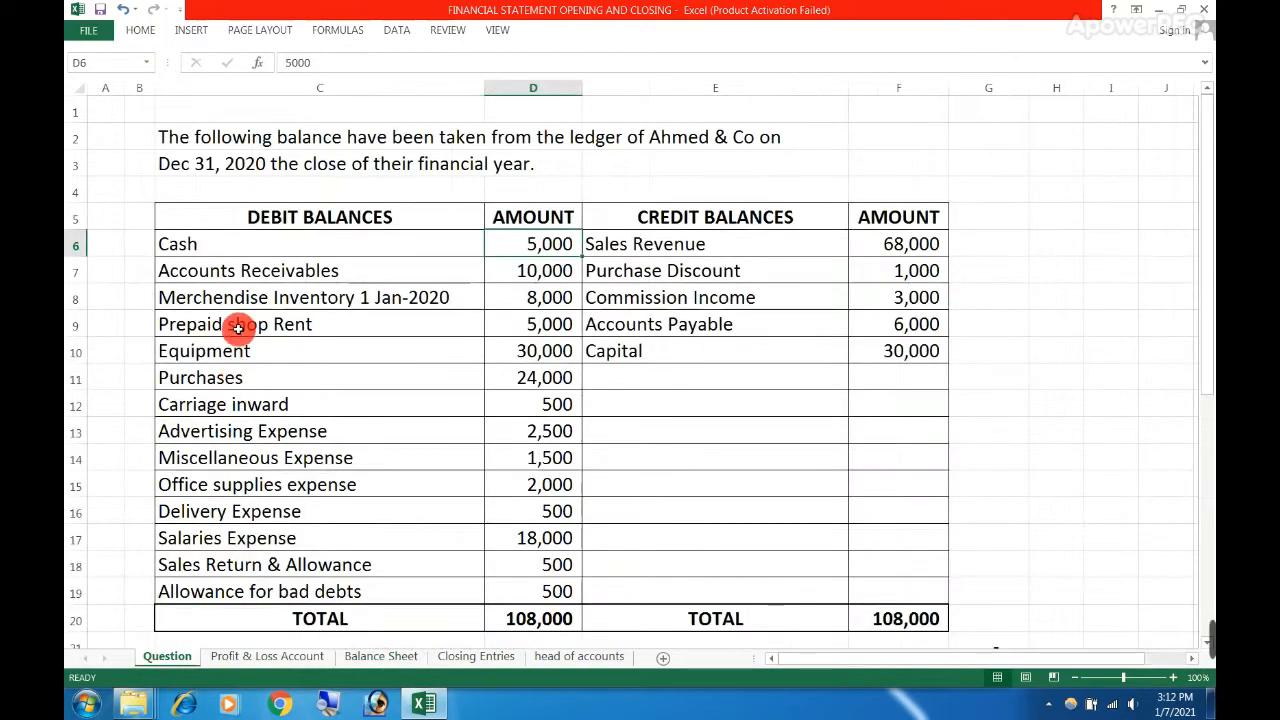
{"action": "left_click", "coordinate": [234, 282]}
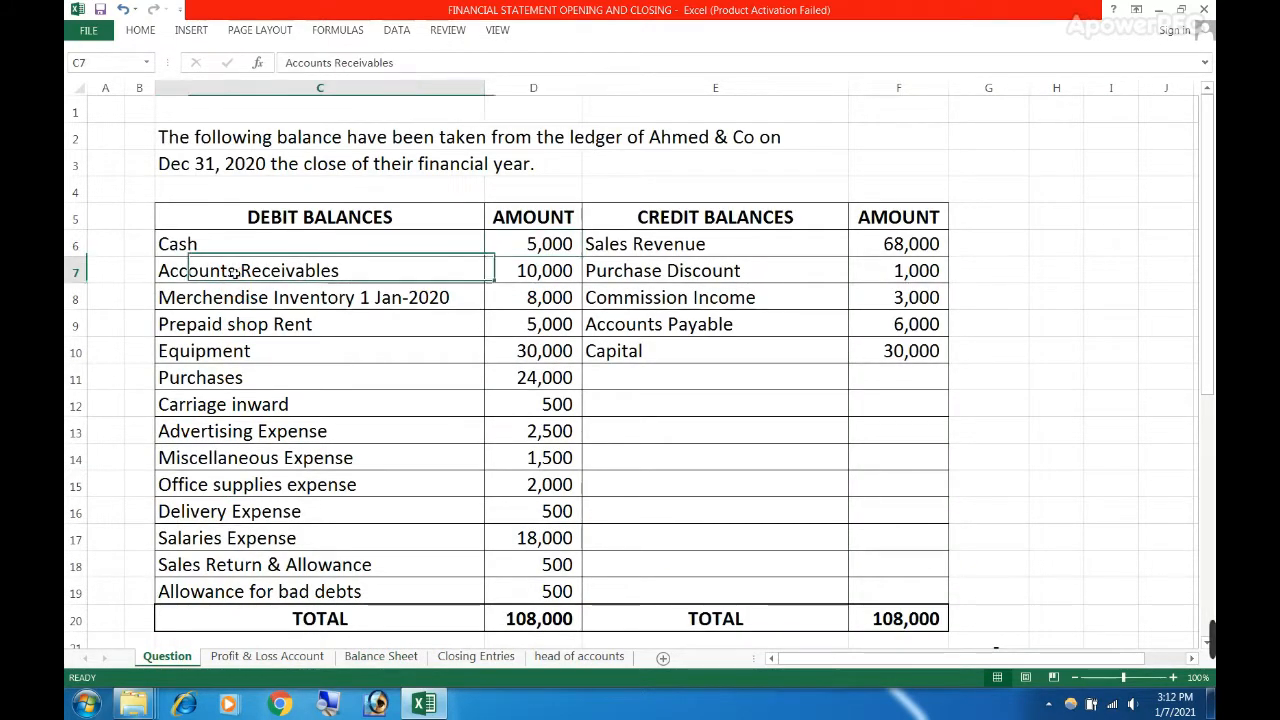
{"action": "left_click", "coordinate": [498, 266]}
{"action": "left_click", "coordinate": [430, 270]}
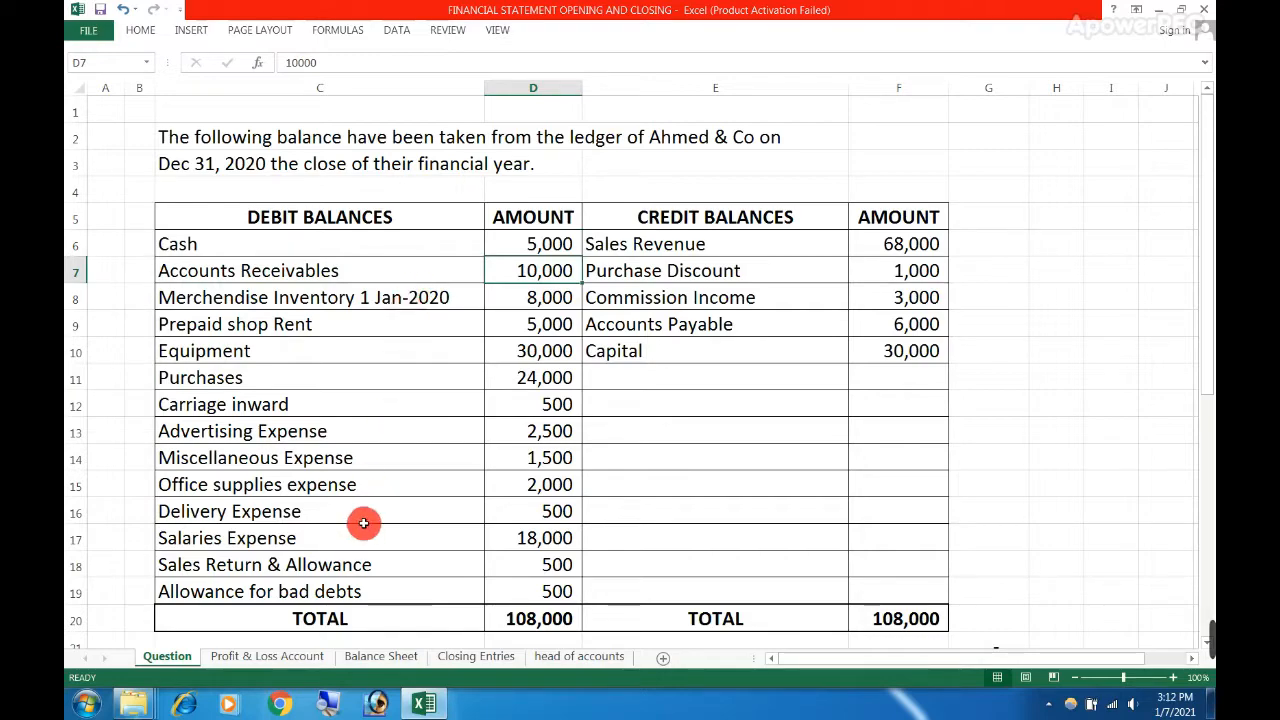
Examine the allowance for bad debts adjustment in the supplementary data on the Question sheet
{"action": "scroll", "coordinate": [352, 560], "scroll_direction": "down", "scroll_amount": 2}
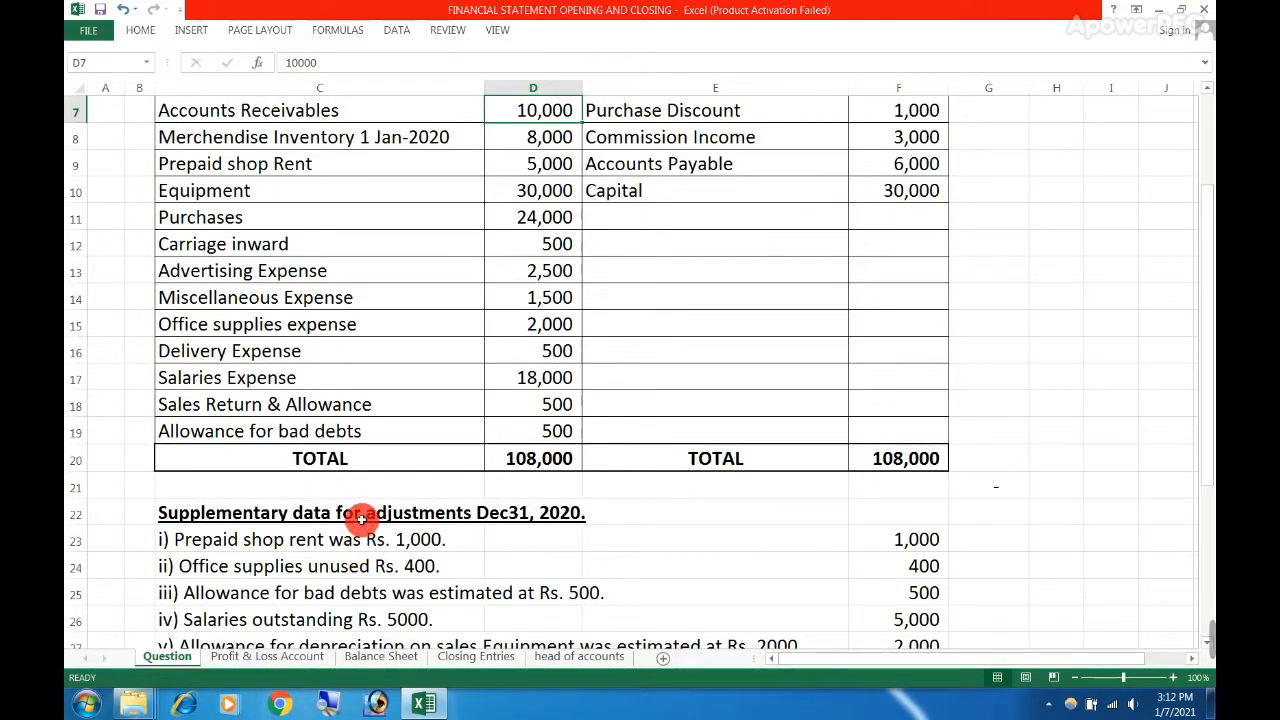
{"action": "scroll", "coordinate": [362, 519], "scroll_direction": "down", "scroll_amount": 1}
{"action": "left_click", "coordinate": [360, 513]}
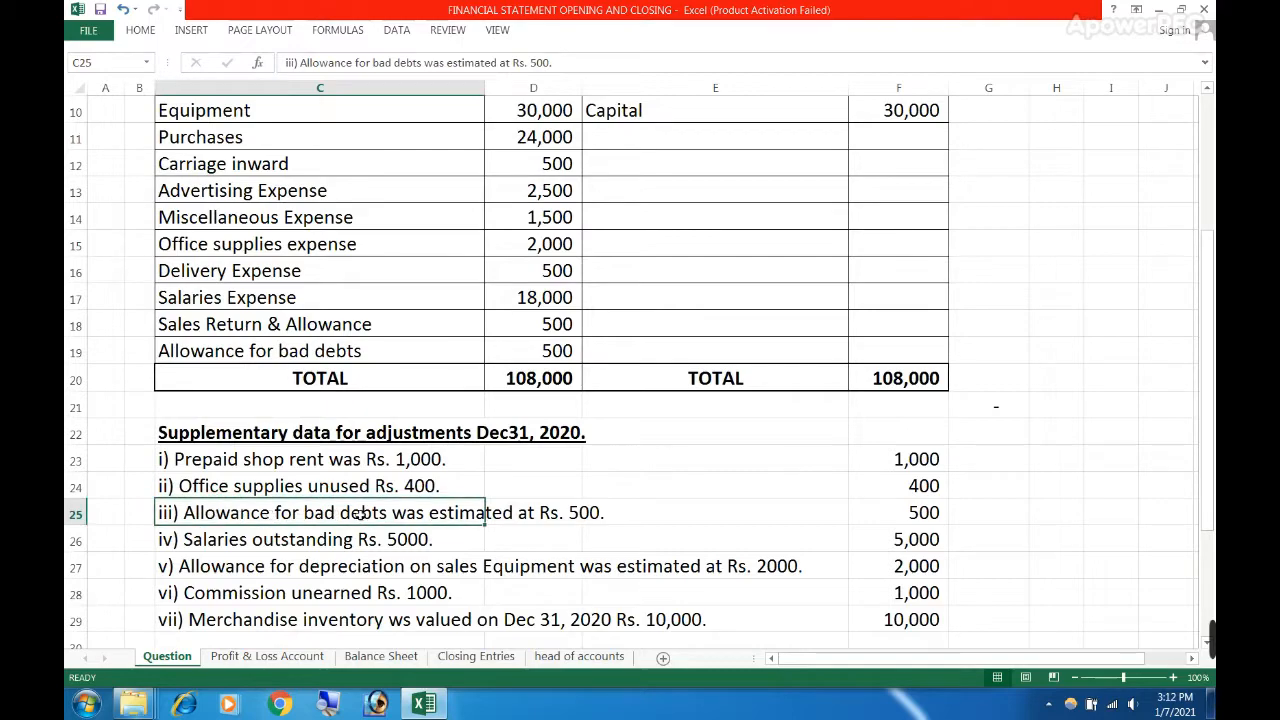
{"action": "left_click_drag", "start_coordinate": [360, 513], "coordinate": [549, 508]}
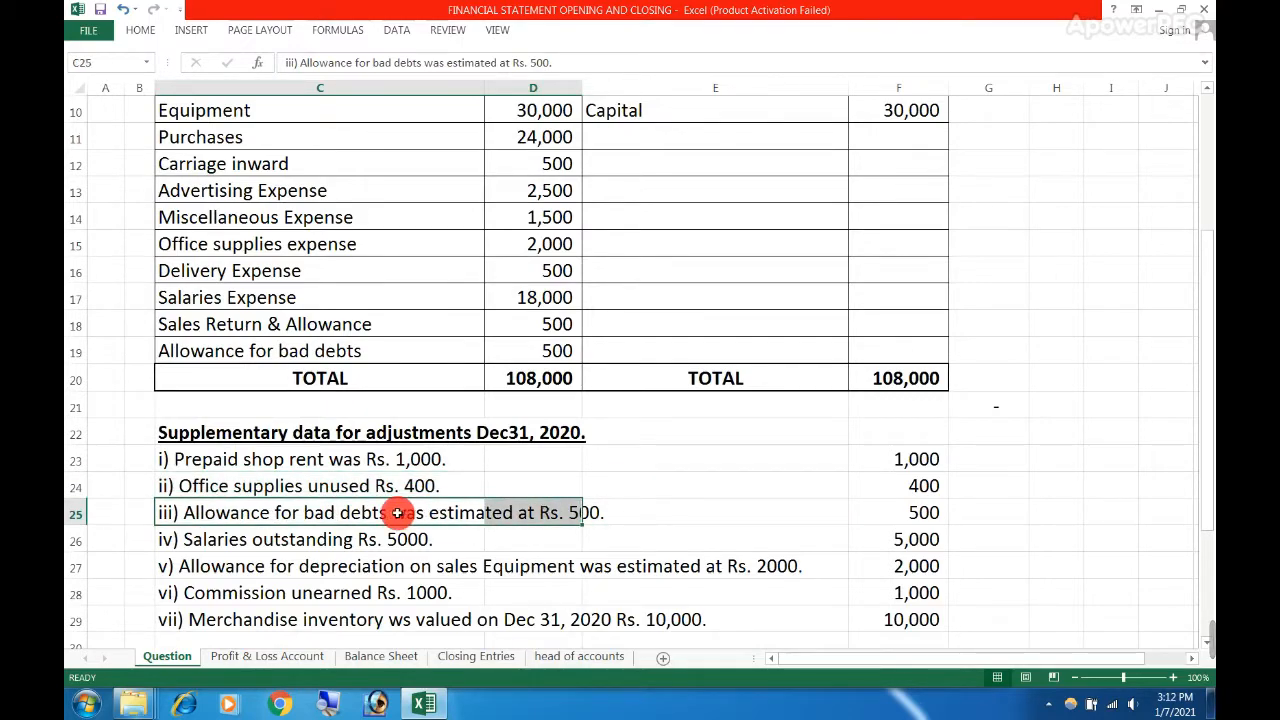
{"action": "left_click_drag", "start_coordinate": [397, 513], "coordinate": [368, 512]}
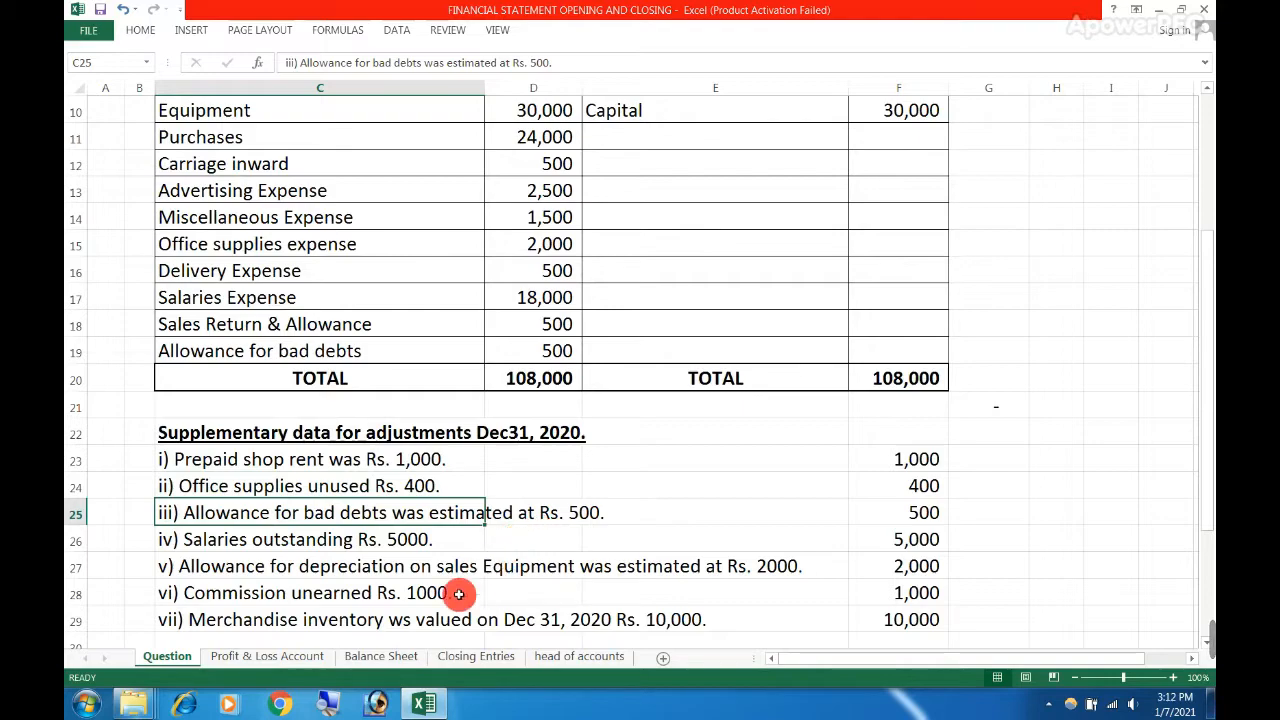
Inspect the formula in cell J10 of the Balance Sheet that subtracts the bad debts allowance from receivables
{"action": "left_click", "coordinate": [389, 661]}
{"action": "left_click", "coordinate": [716, 354]}
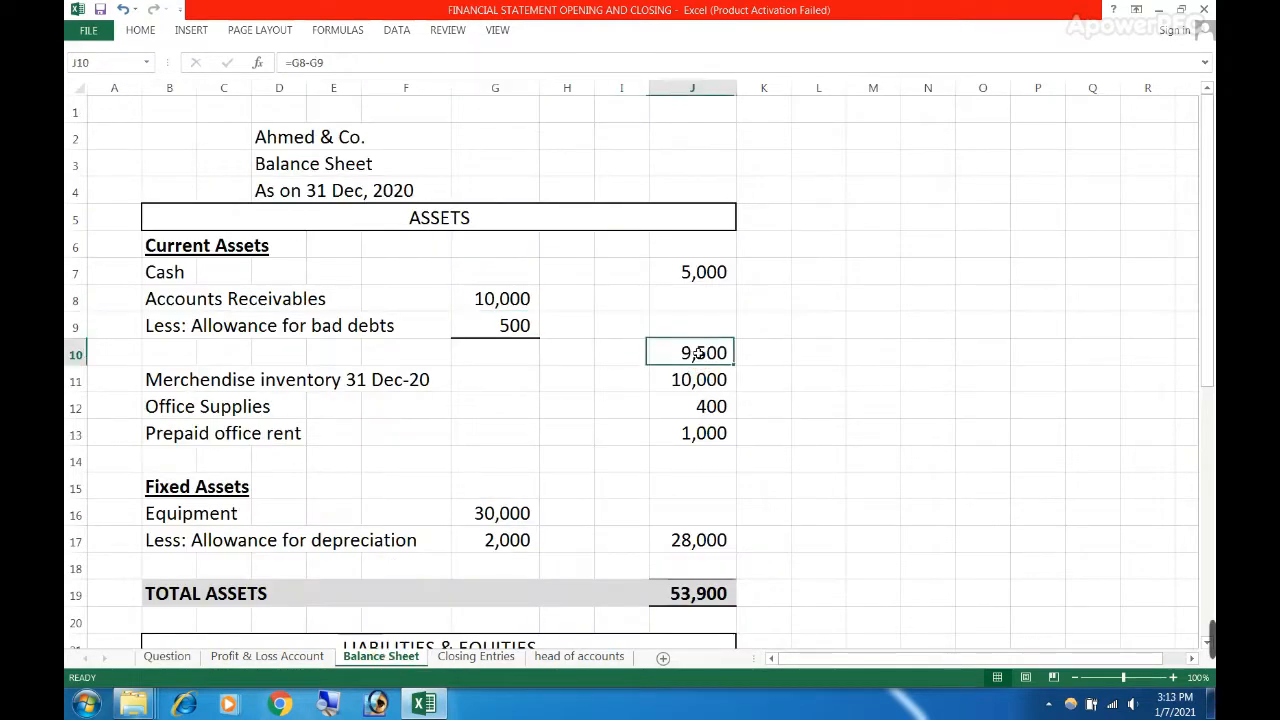
{"action": "double_click", "coordinate": [716, 354]}
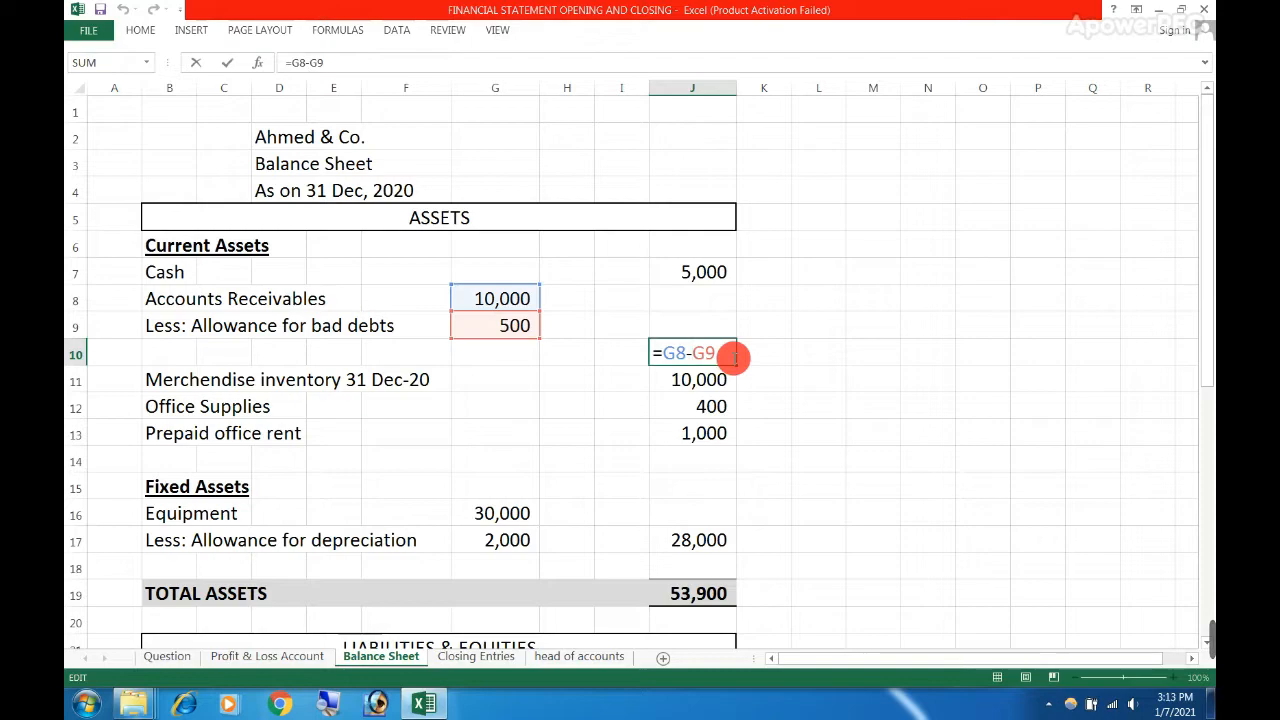
{"action": "key", "text": "ctrl+Return"}
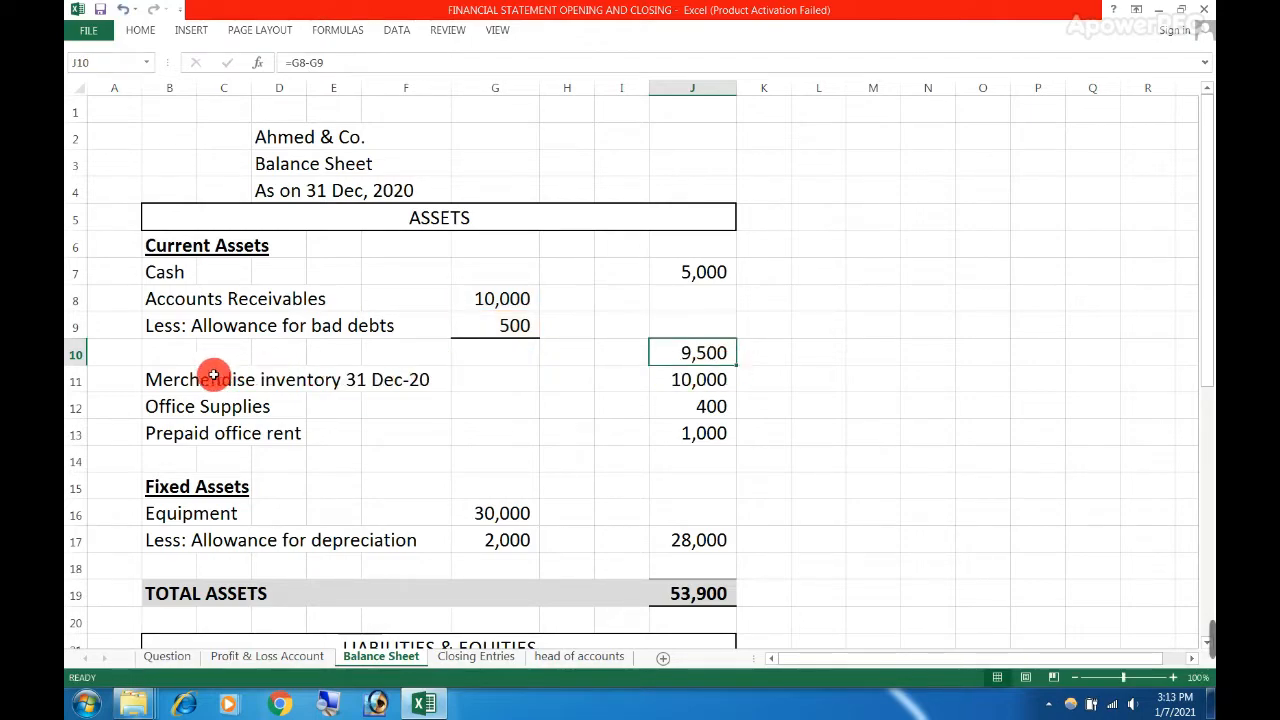
Examine the 31 Dec merchandise inventory row on the Balance Sheet and the source reference of its amount
{"action": "left_click_drag", "start_coordinate": [189, 379], "coordinate": [662, 373]}
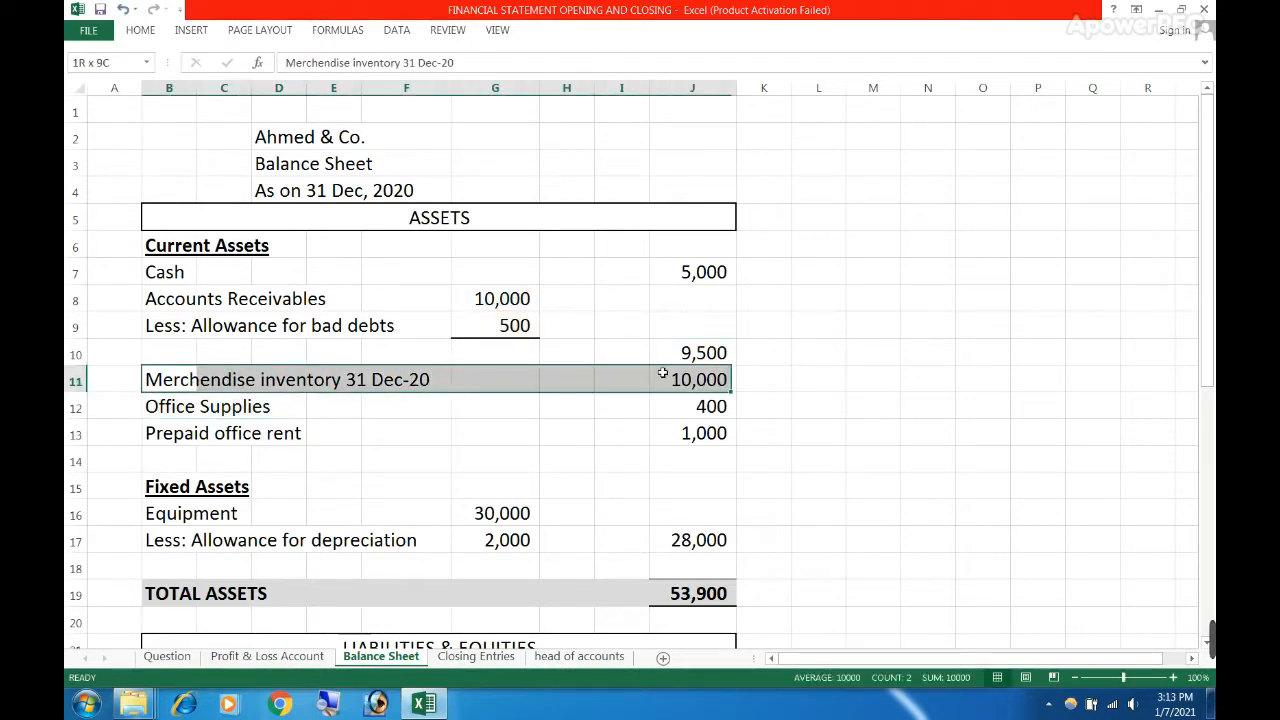
{"action": "left_click", "coordinate": [686, 379]}
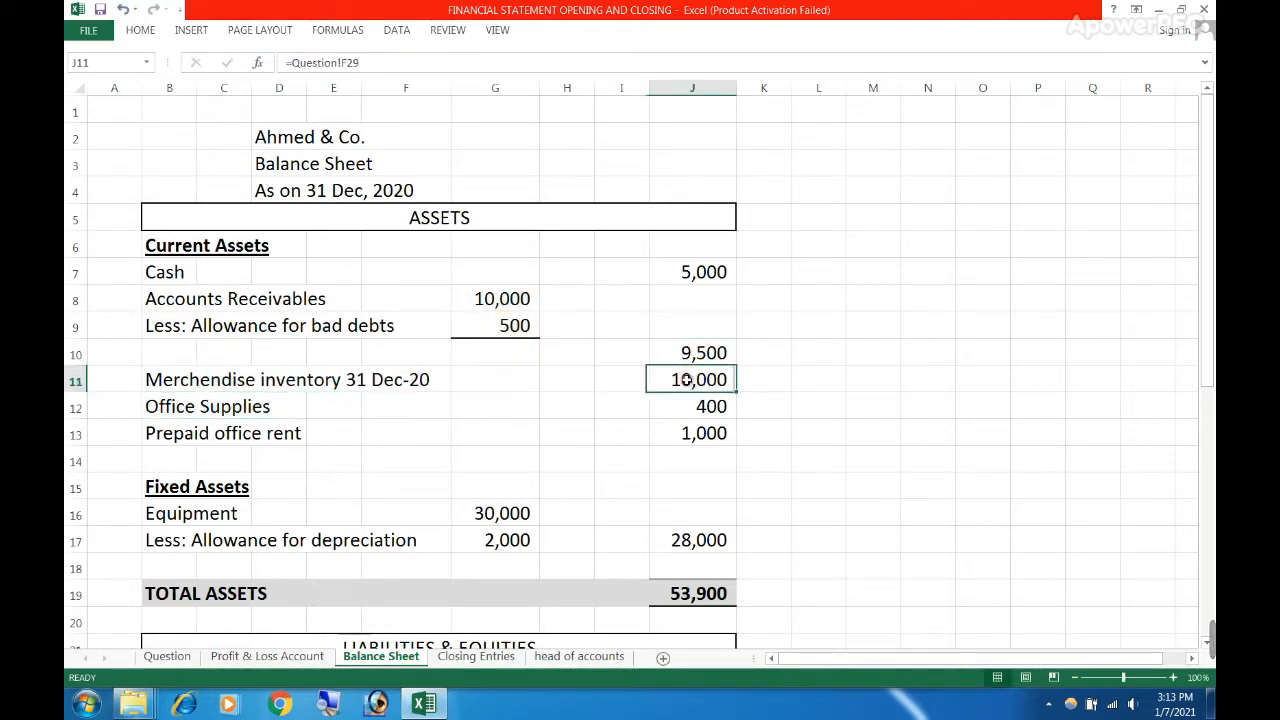
{"action": "left_click", "coordinate": [615, 406]}
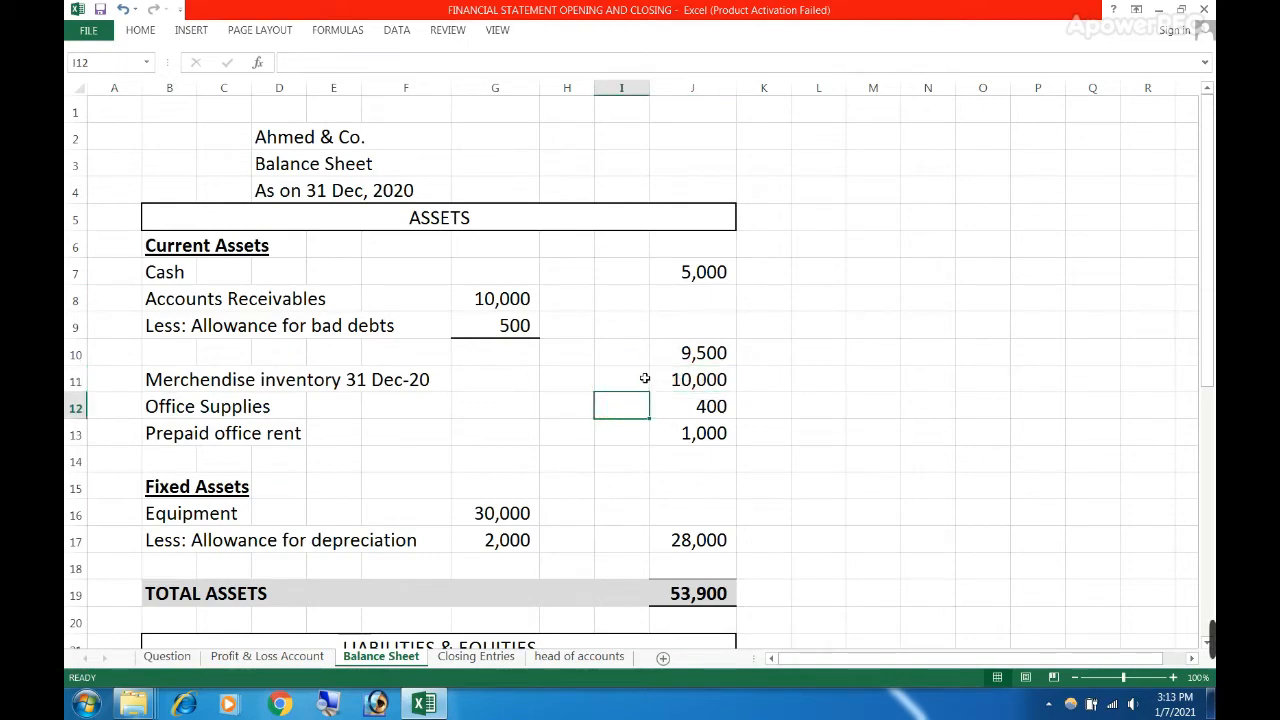
{"action": "left_click", "coordinate": [644, 376]}
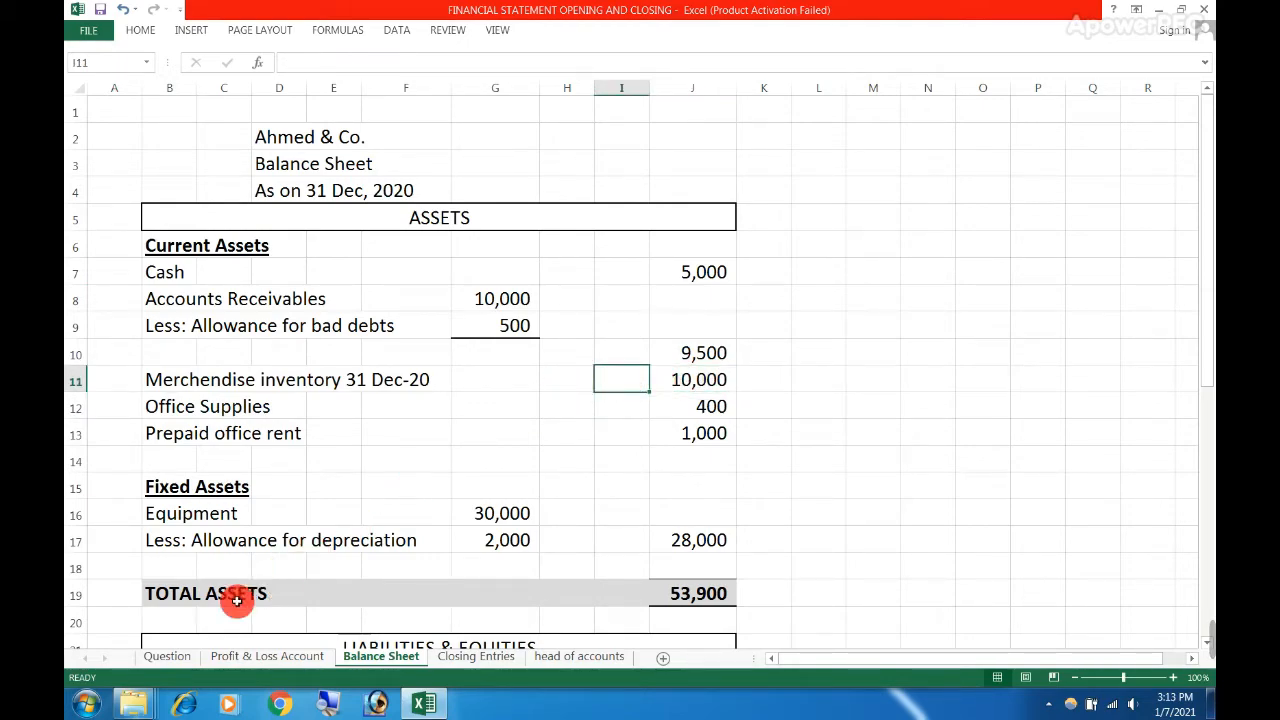
Trace the 31 Dec merchandise inventory amount to its valuation in the supplementary data on the Question sheet
{"action": "left_click", "coordinate": [167, 656]}
{"action": "scroll", "coordinate": [212, 582], "scroll_direction": "down", "scroll_amount": 2}
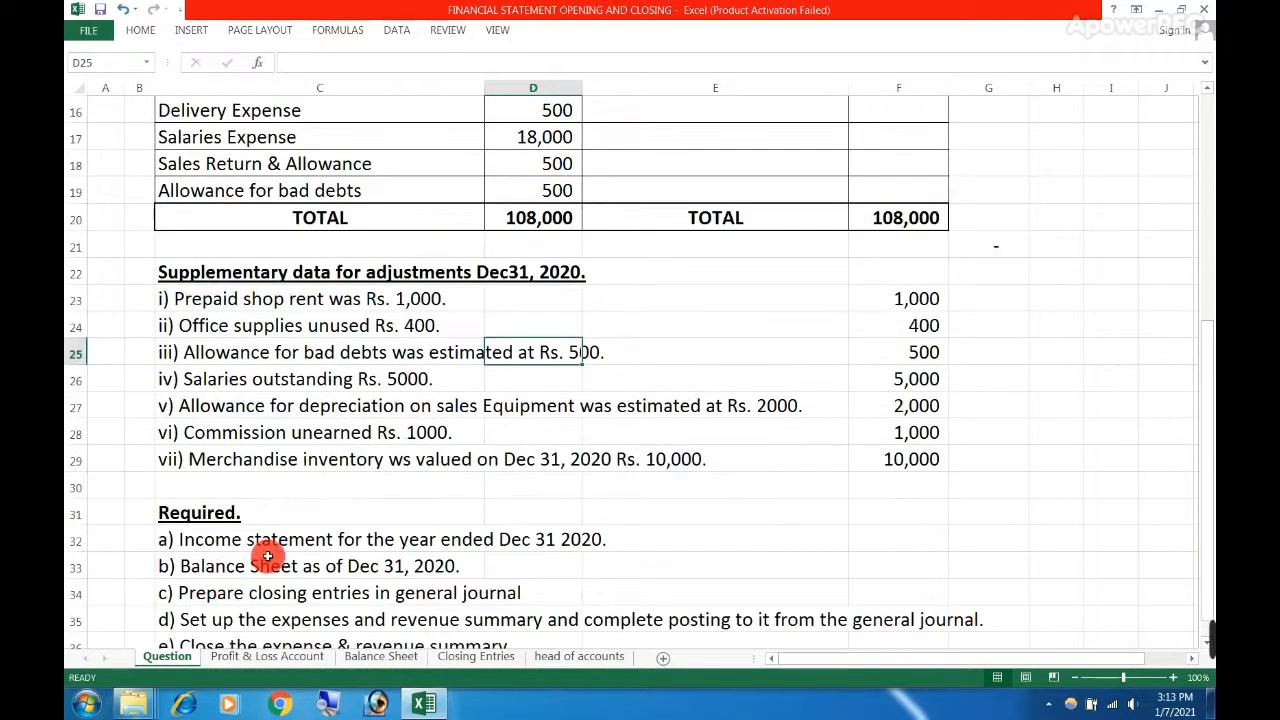
{"action": "scroll", "coordinate": [268, 556], "scroll_direction": "down", "scroll_amount": 2}
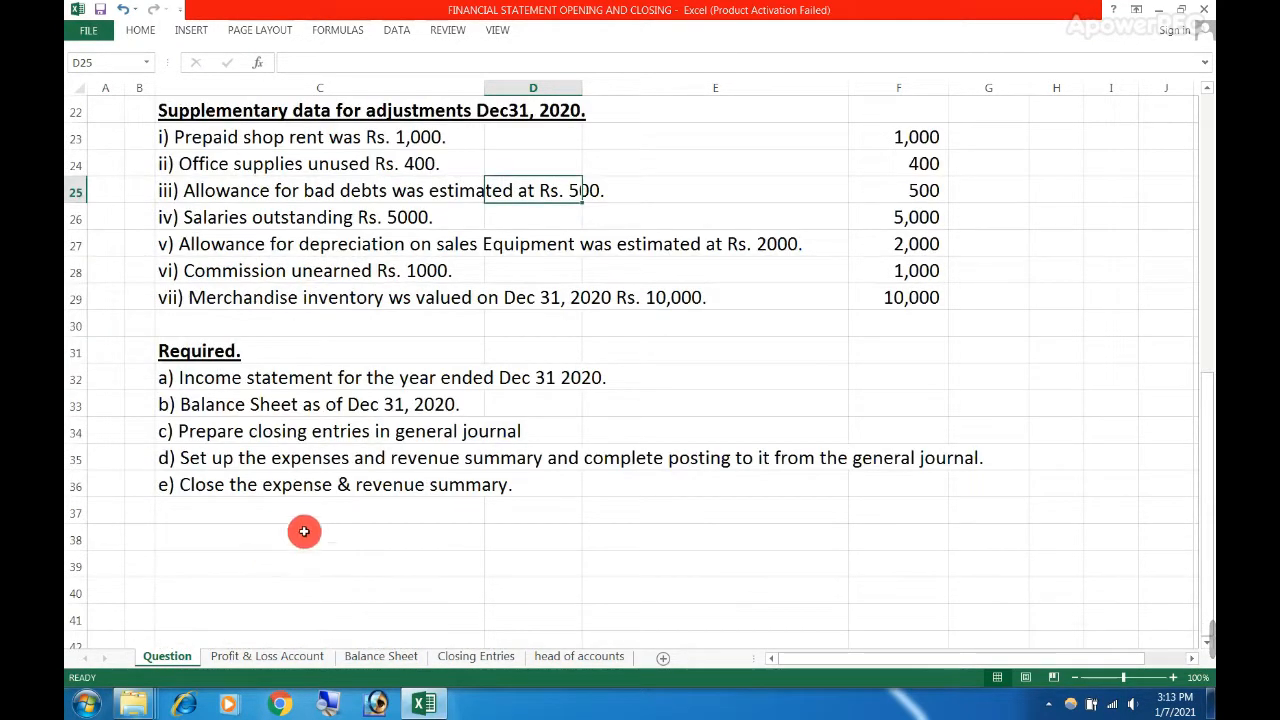
{"action": "left_click", "coordinate": [330, 486]}
{"action": "scroll", "coordinate": [320, 423], "scroll_direction": "up", "scroll_amount": 2}
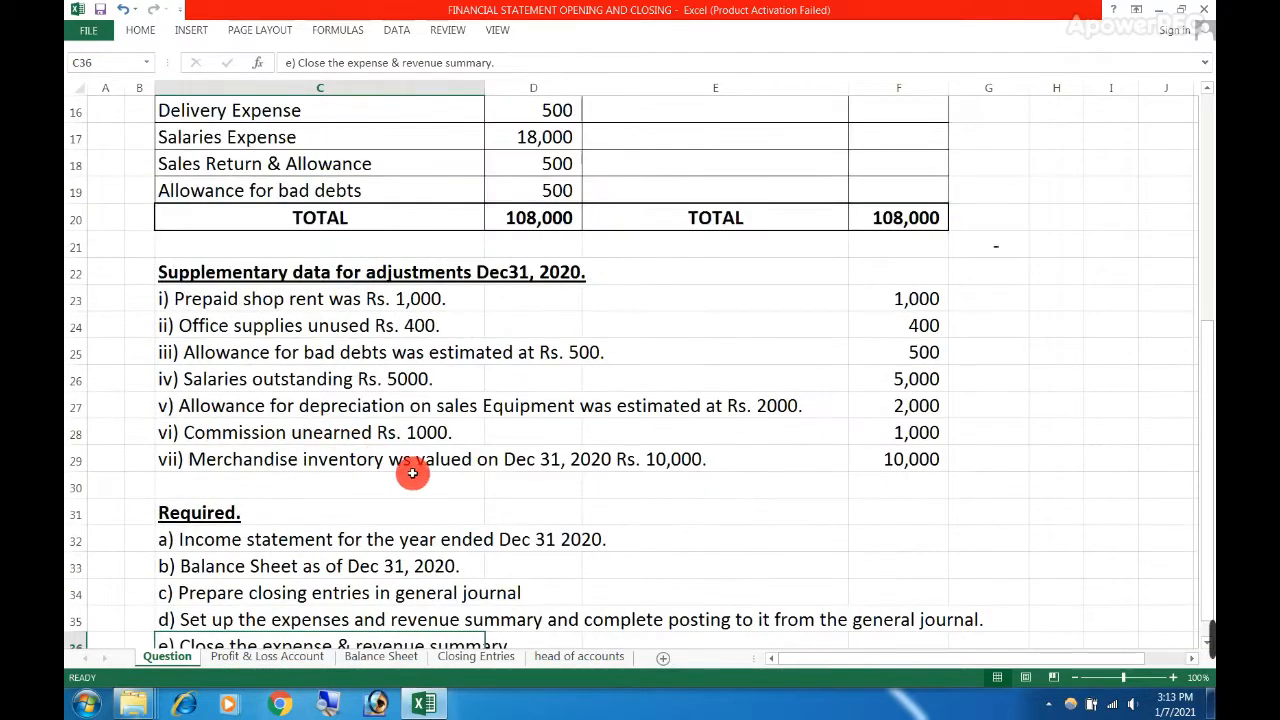
{"action": "left_click", "coordinate": [563, 459]}
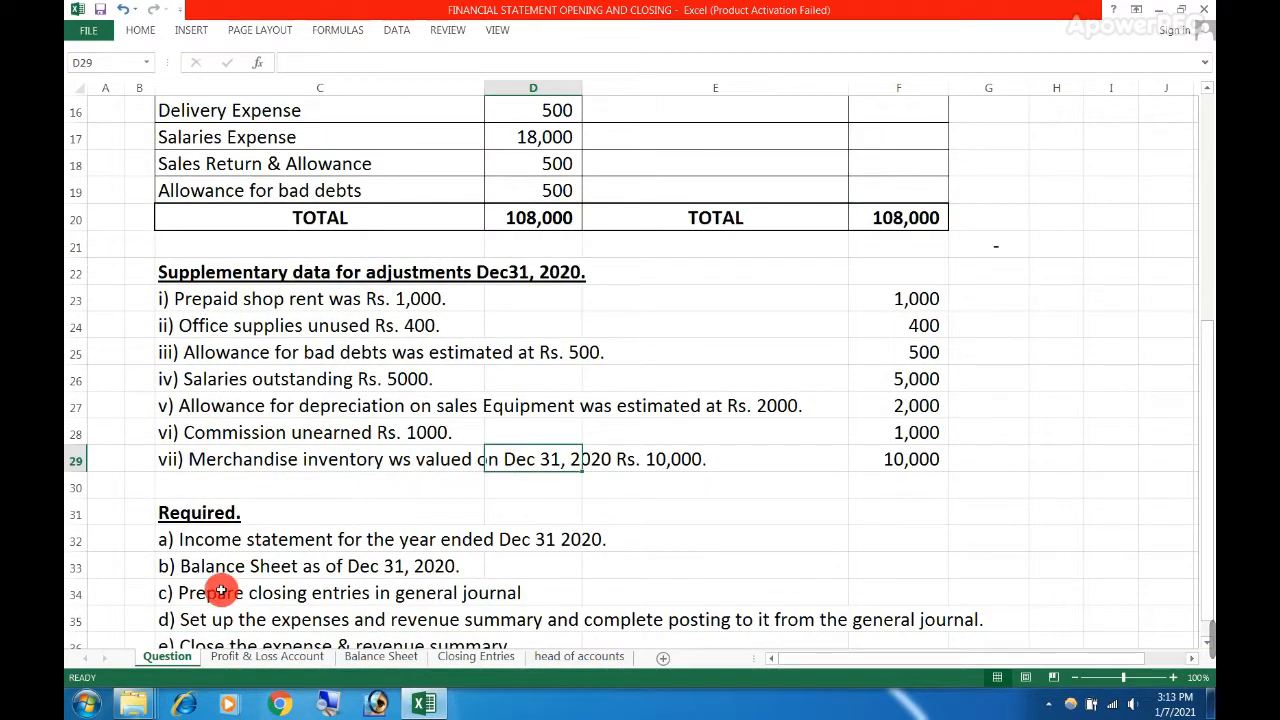
Trace the Office Supplies amount between the Balance Sheet and the unused supplies adjustment on the Question sheet, and inspect its reference in J12
{"action": "left_click", "coordinate": [245, 660]}
{"action": "left_click", "coordinate": [381, 657]}
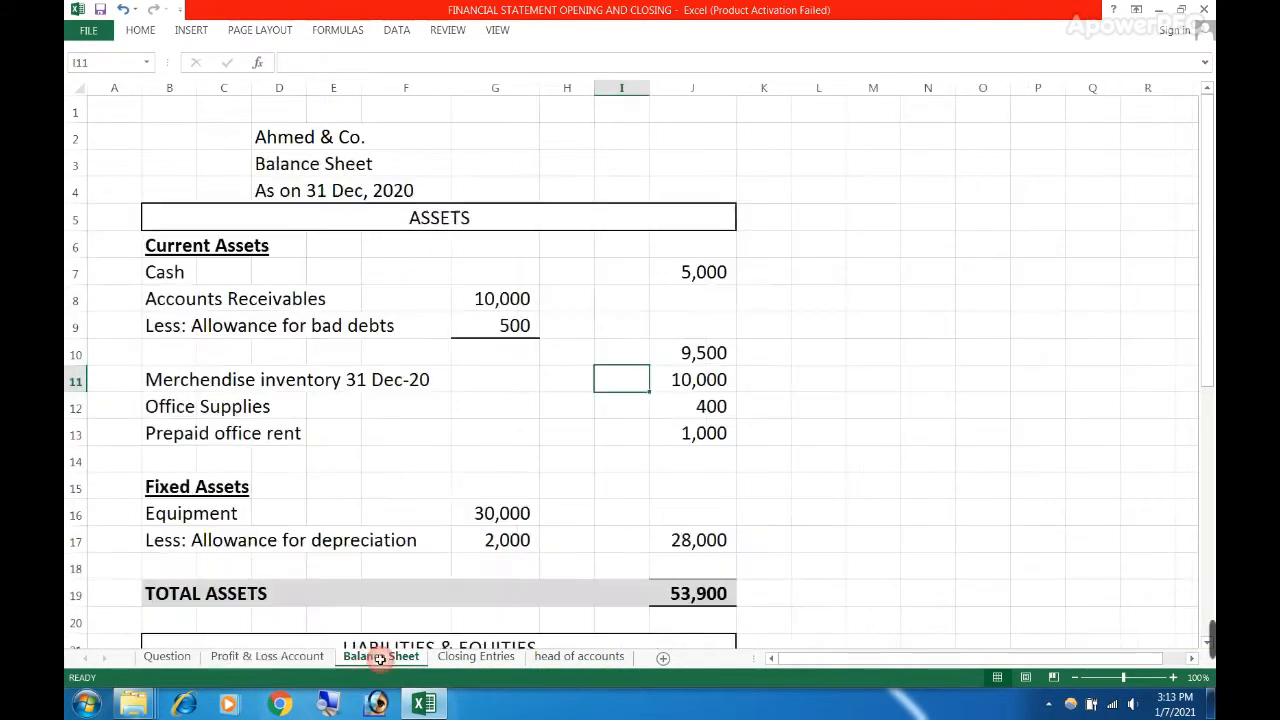
{"action": "left_click", "coordinate": [263, 424]}
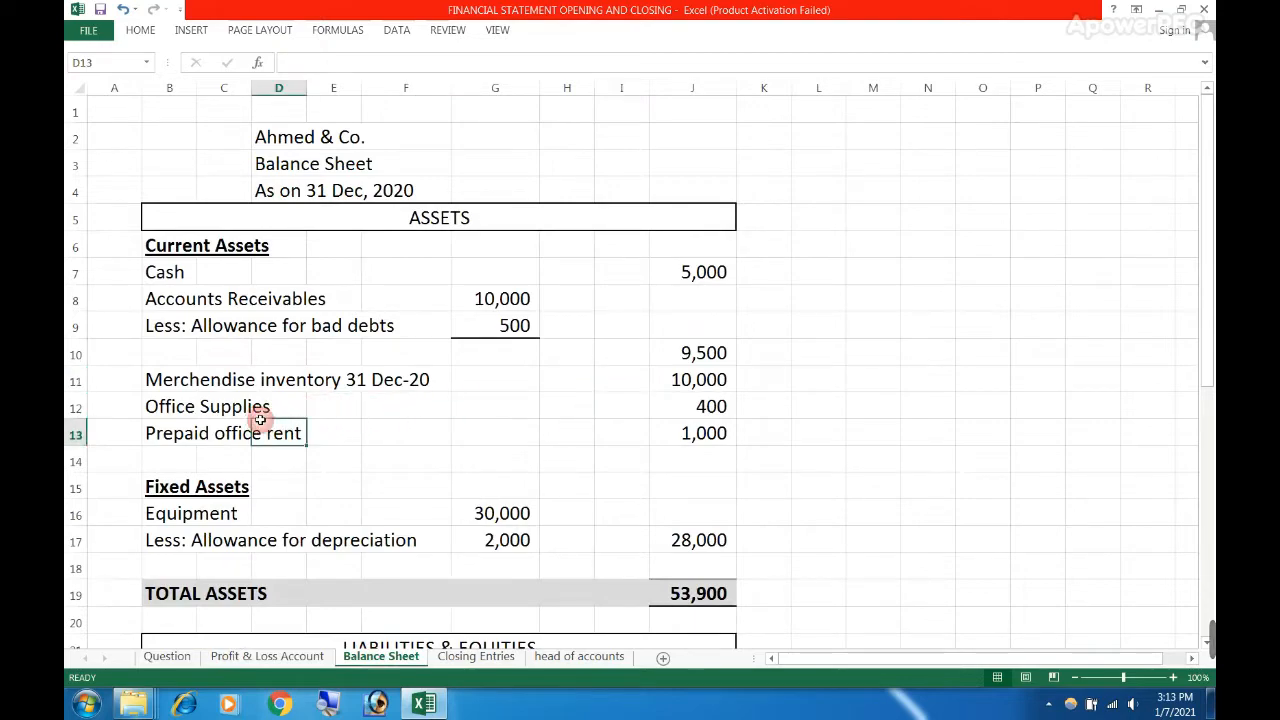
{"action": "left_click", "coordinate": [167, 657]}
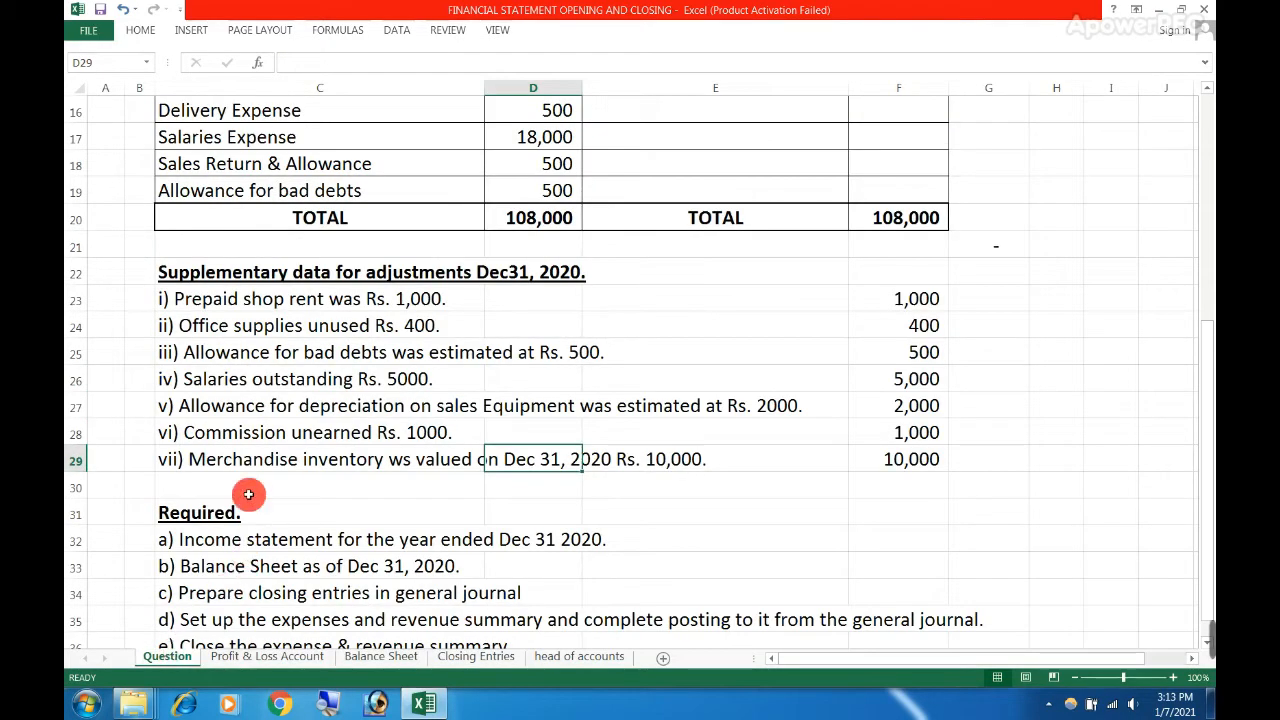
{"action": "left_click", "coordinate": [220, 328]}
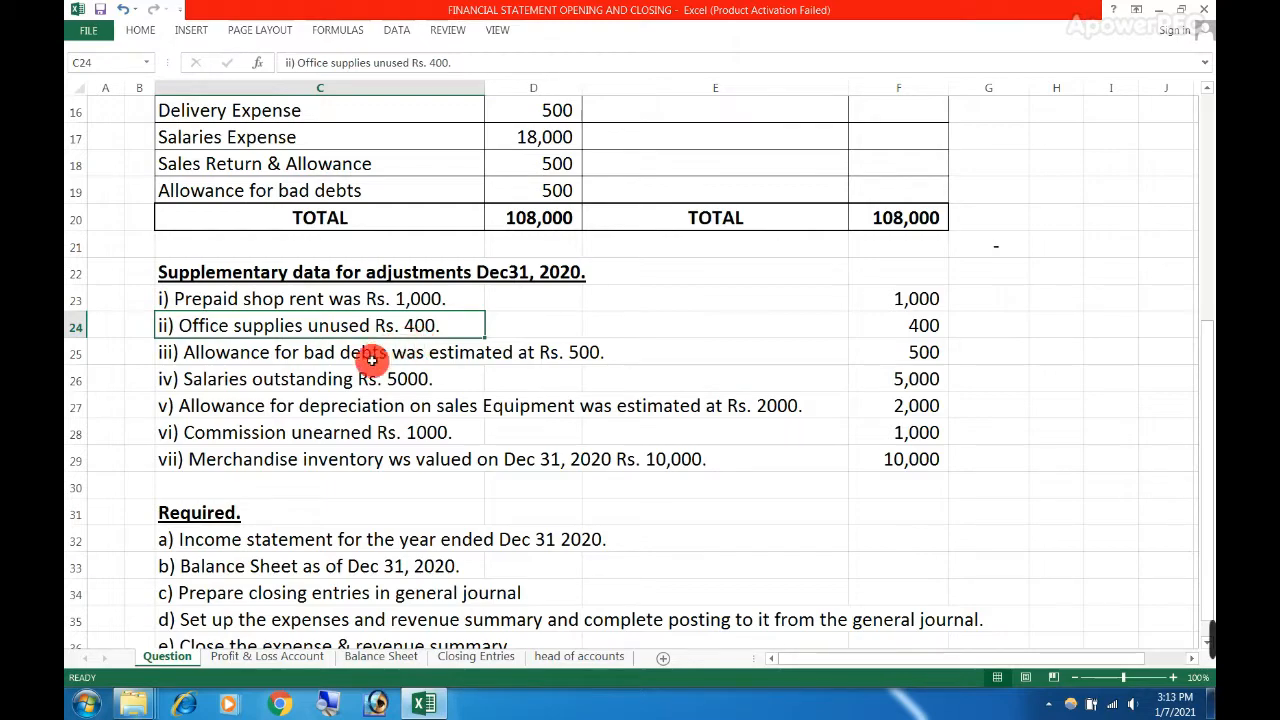
{"action": "left_click", "coordinate": [368, 656]}
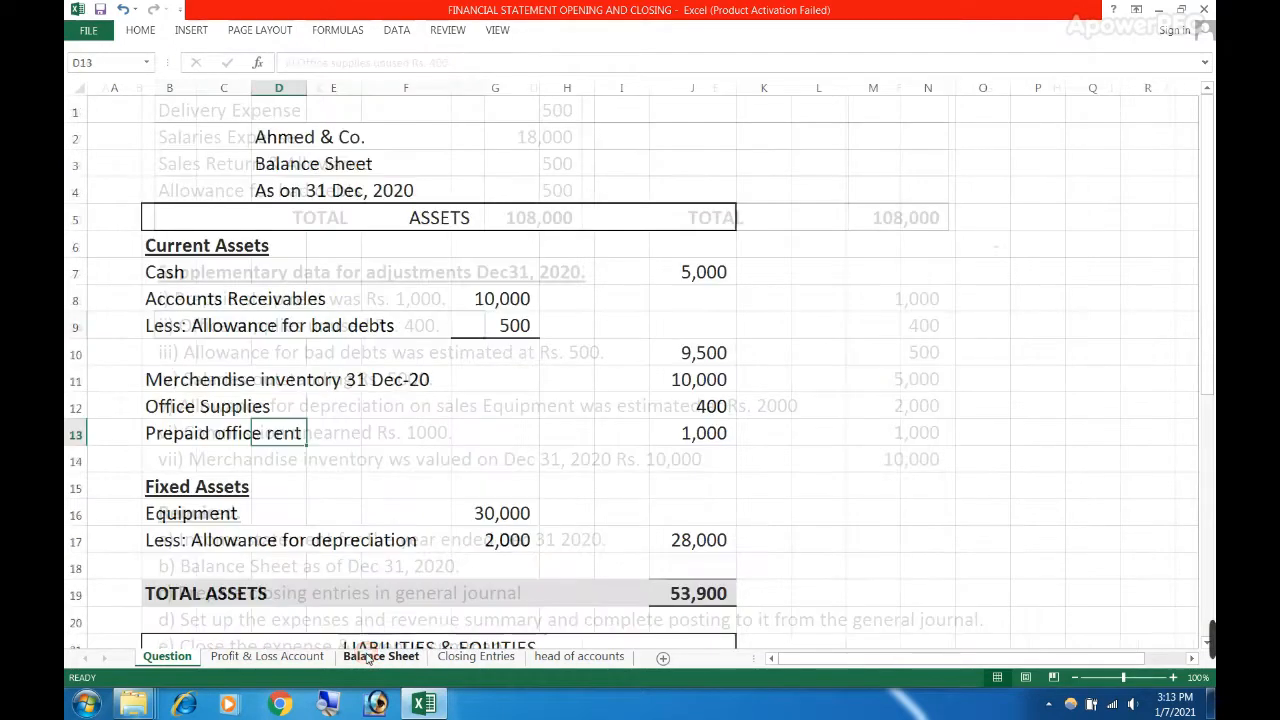
{"action": "left_click", "coordinate": [711, 406]}
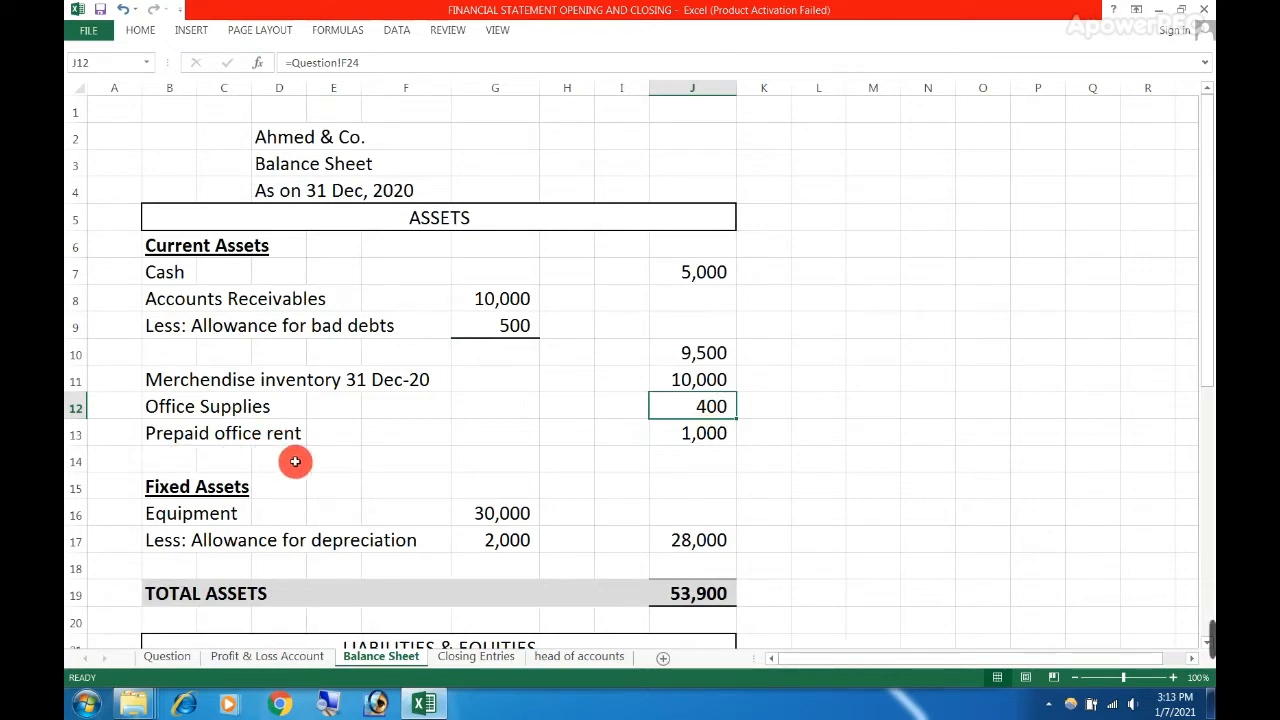
Inspect the prepaid office rent reference in J13 and trace it to the prepaid shop rent adjustment on the Question sheet
{"action": "left_click", "coordinate": [668, 433]}
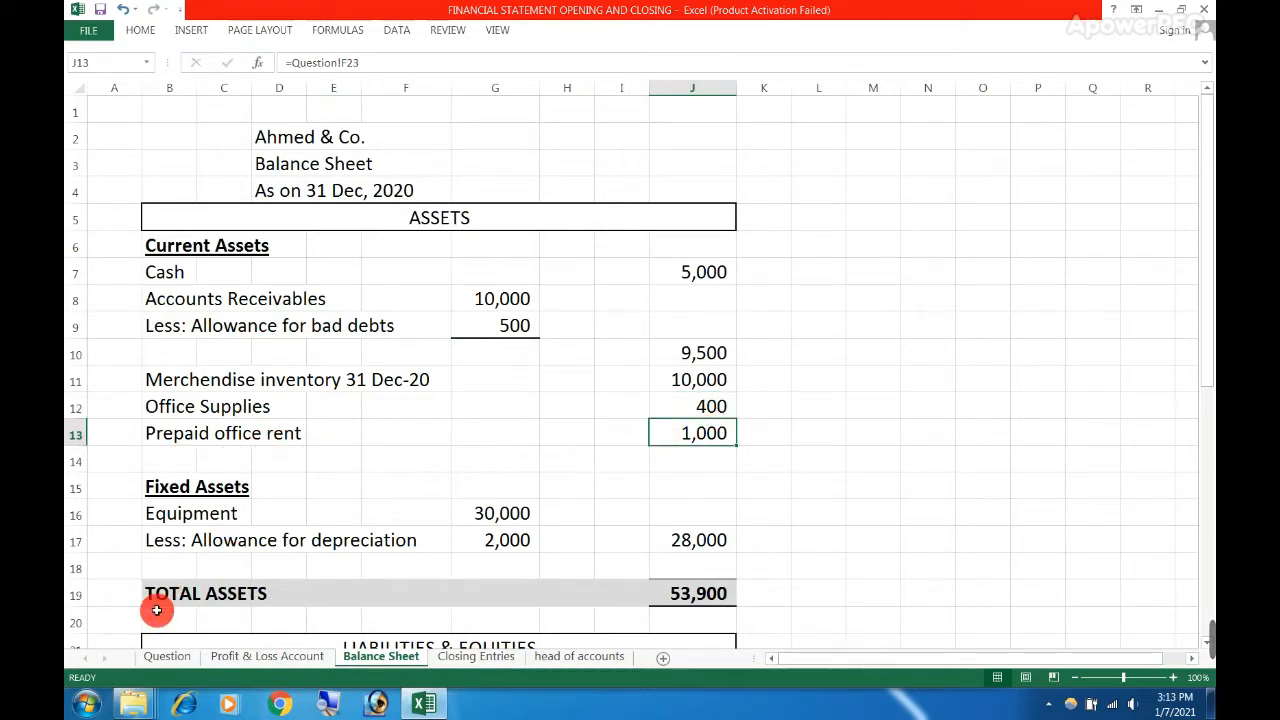
{"action": "left_click", "coordinate": [160, 660]}
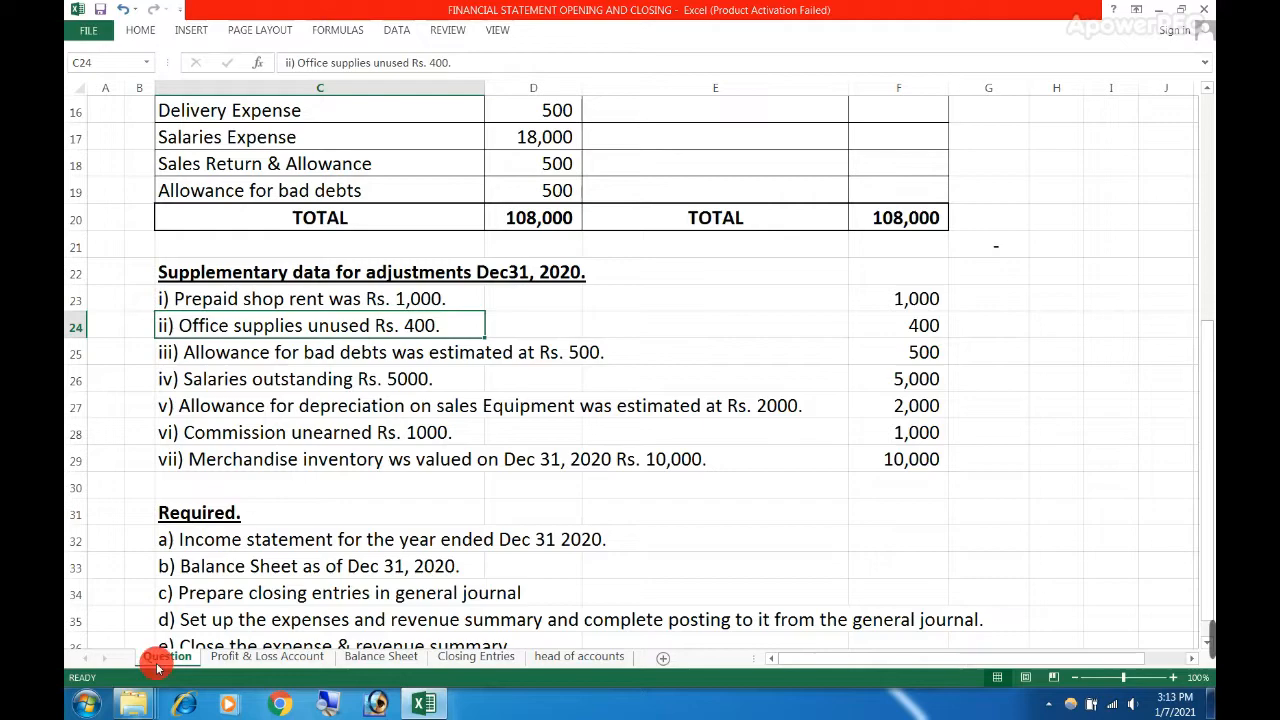
{"action": "left_click", "coordinate": [185, 298]}
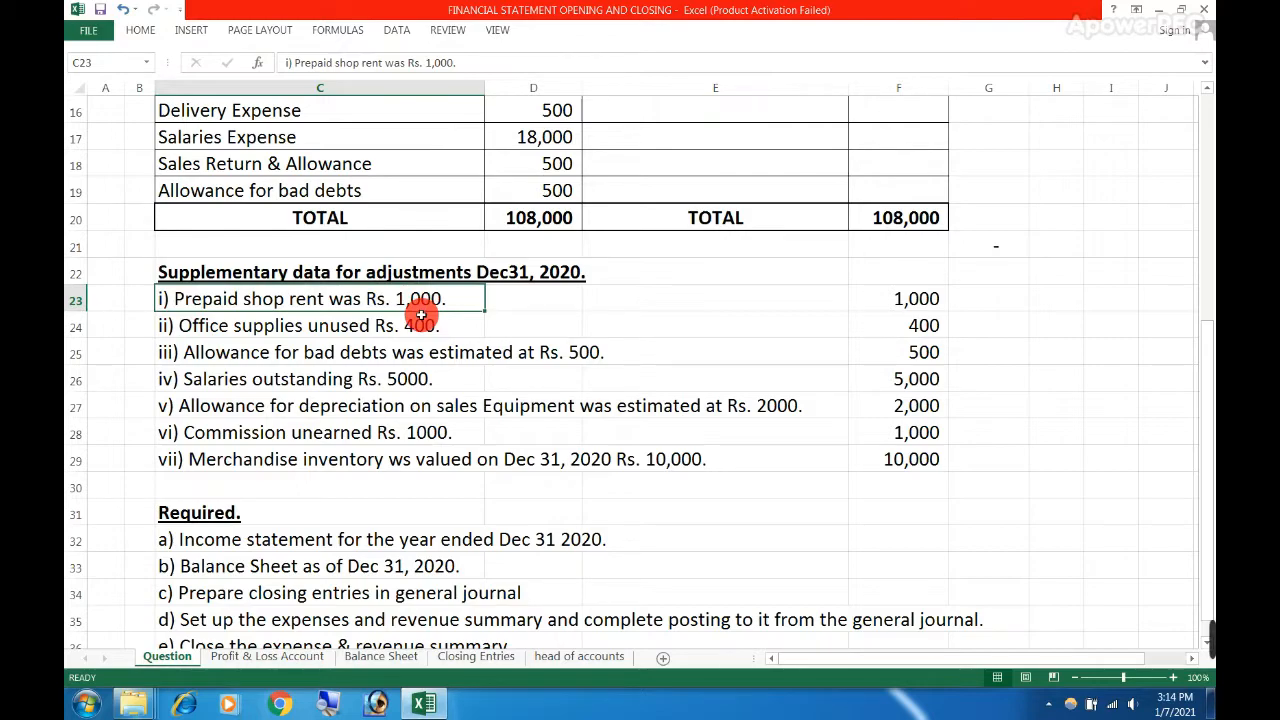
{"action": "scroll", "coordinate": [421, 315], "scroll_direction": "up", "scroll_amount": 2}
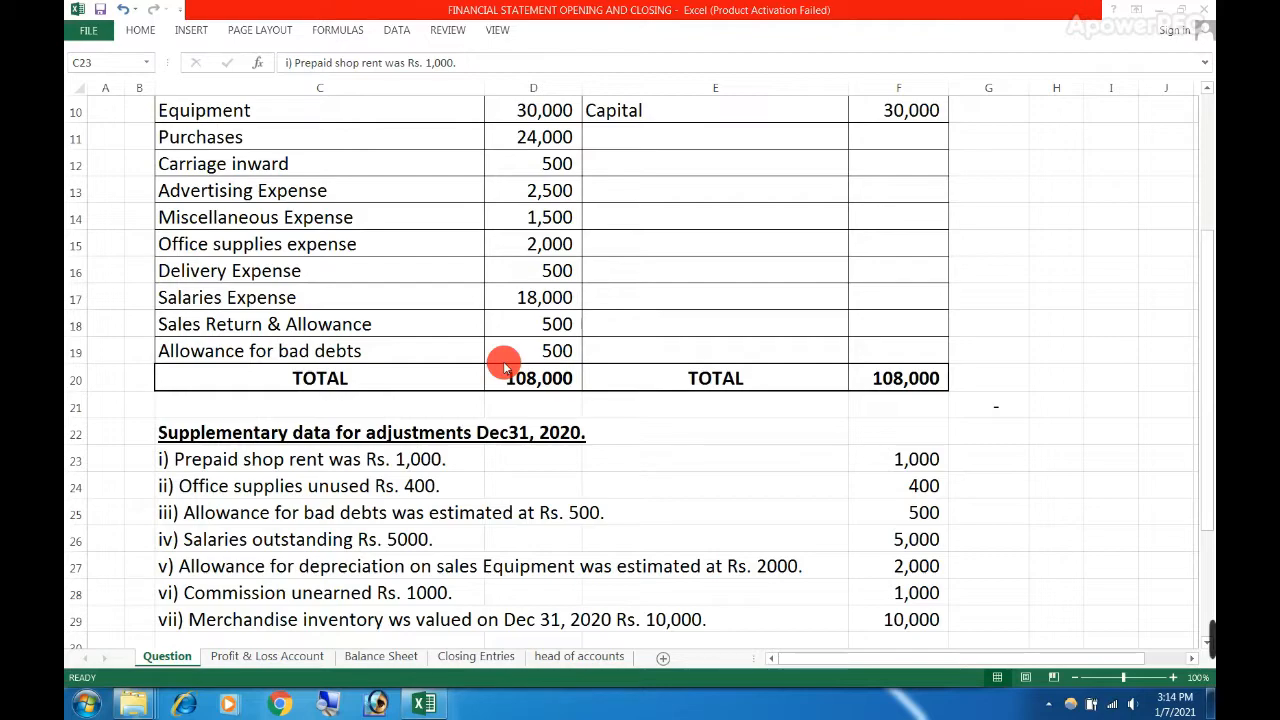
Trace the Balance Sheet's Equipment amount and its depreciation allowance to the debit balance and adjustment on the Question sheet
{"action": "left_click", "coordinate": [397, 657]}
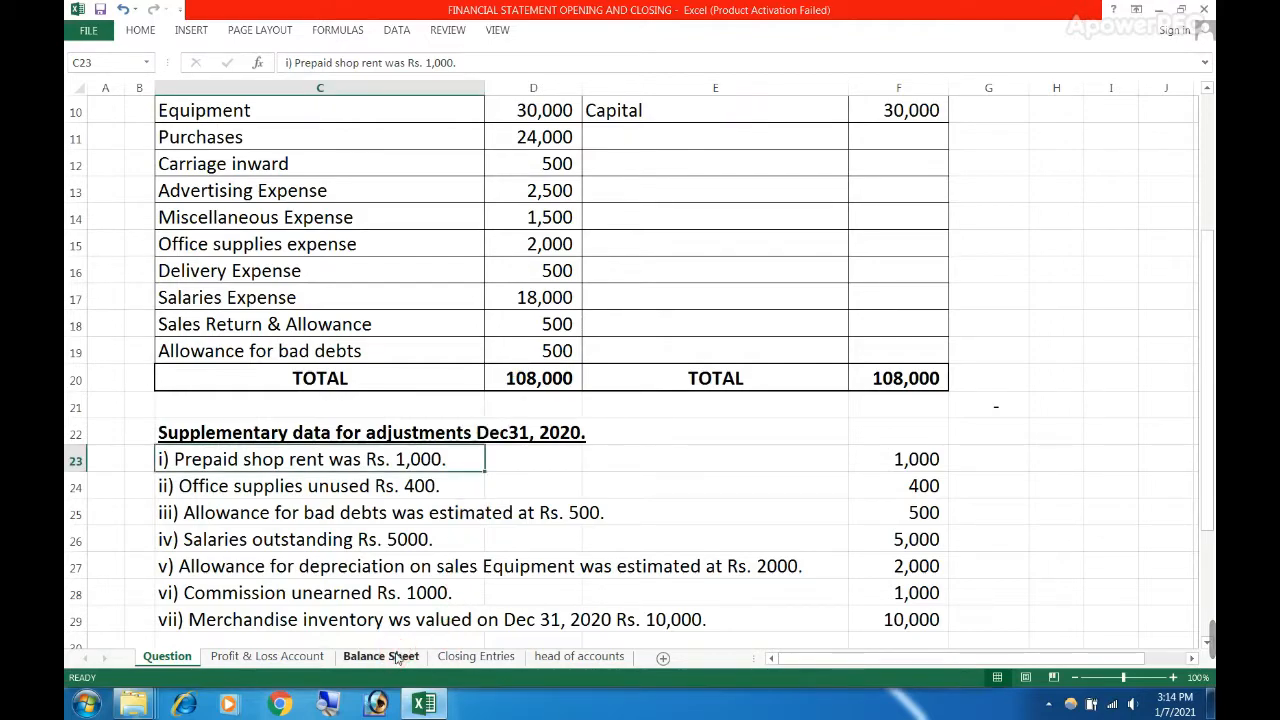
{"action": "left_click", "coordinate": [397, 657]}
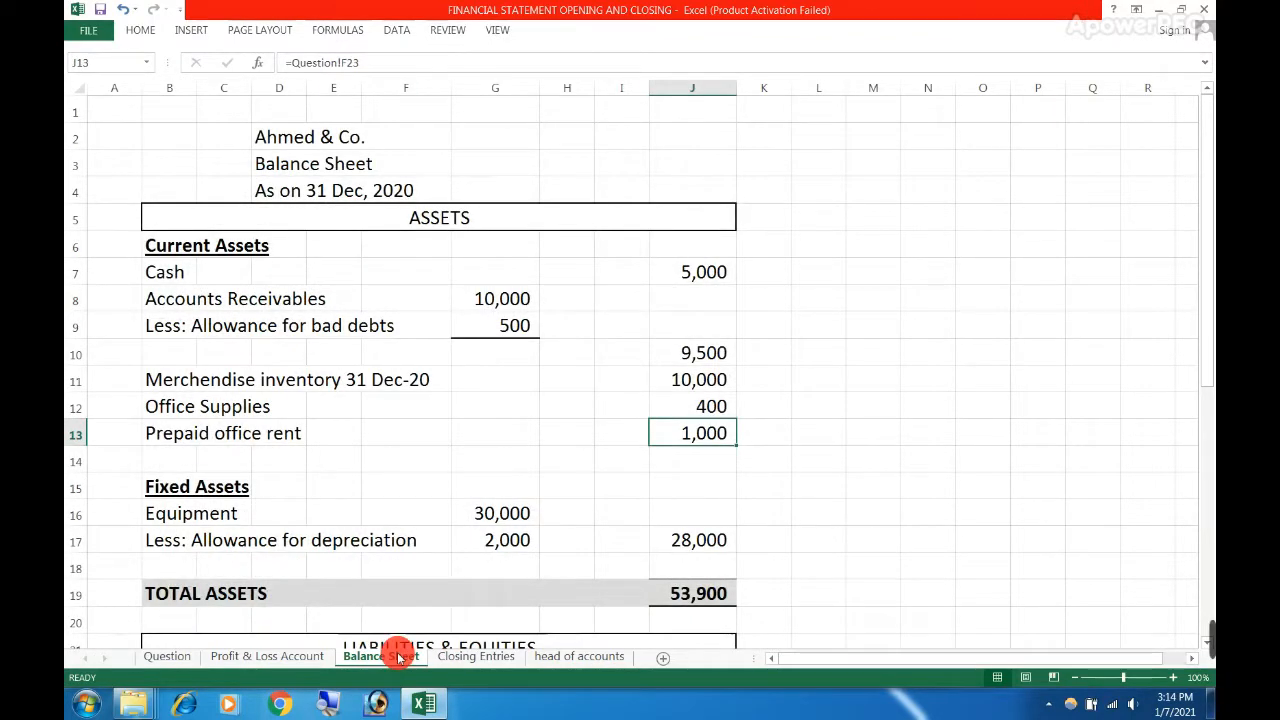
{"action": "left_click", "coordinate": [190, 487]}
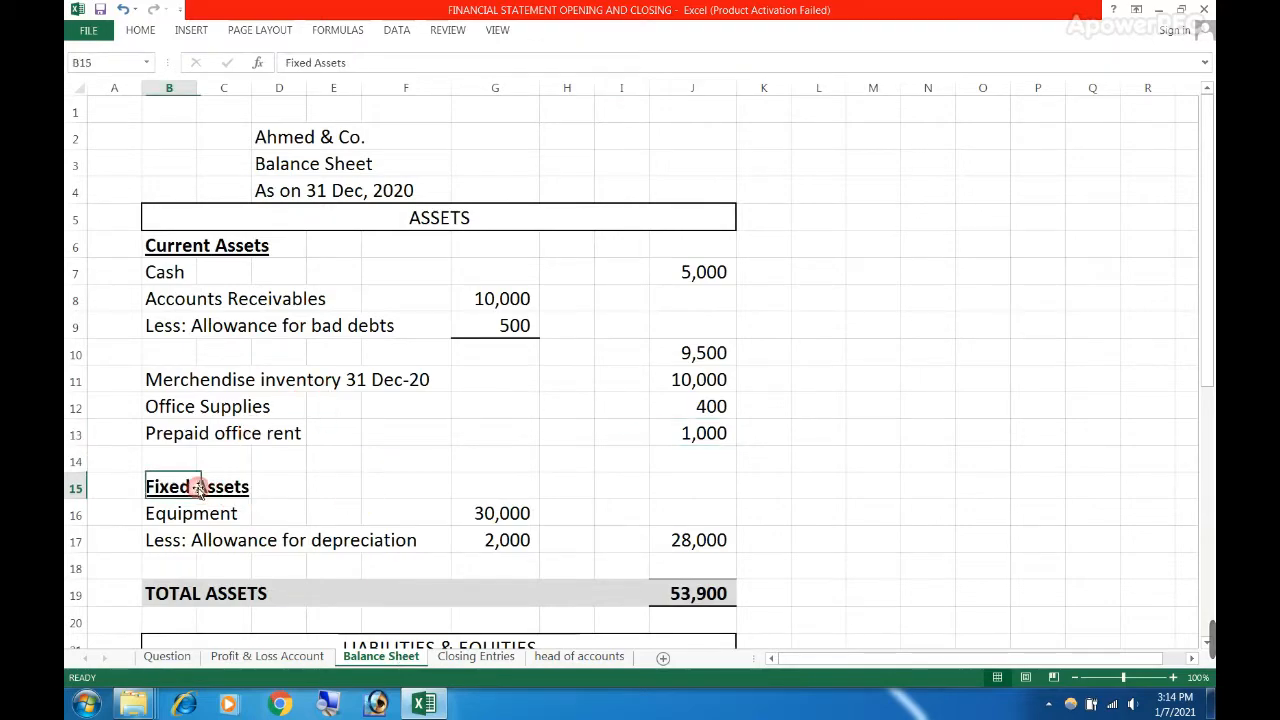
{"action": "left_click", "coordinate": [170, 514]}
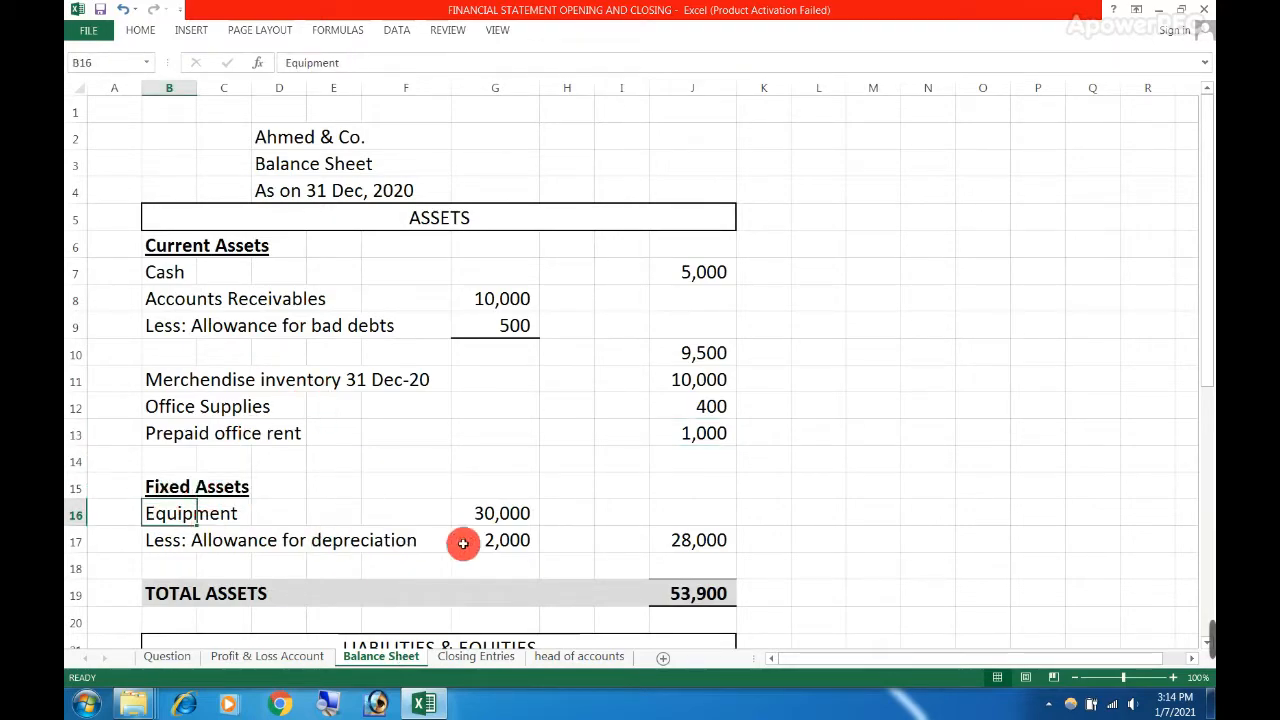
{"action": "left_click", "coordinate": [166, 656]}
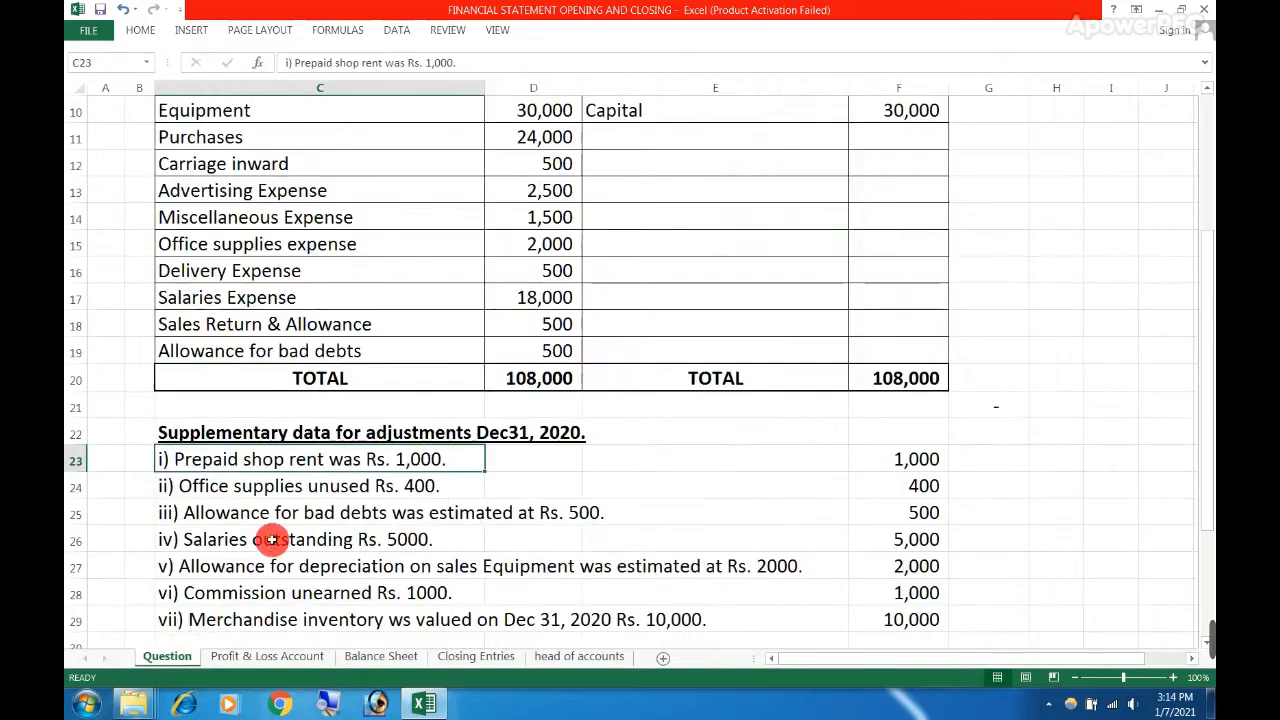
{"action": "scroll", "coordinate": [295, 323], "scroll_direction": "up", "scroll_amount": 3}
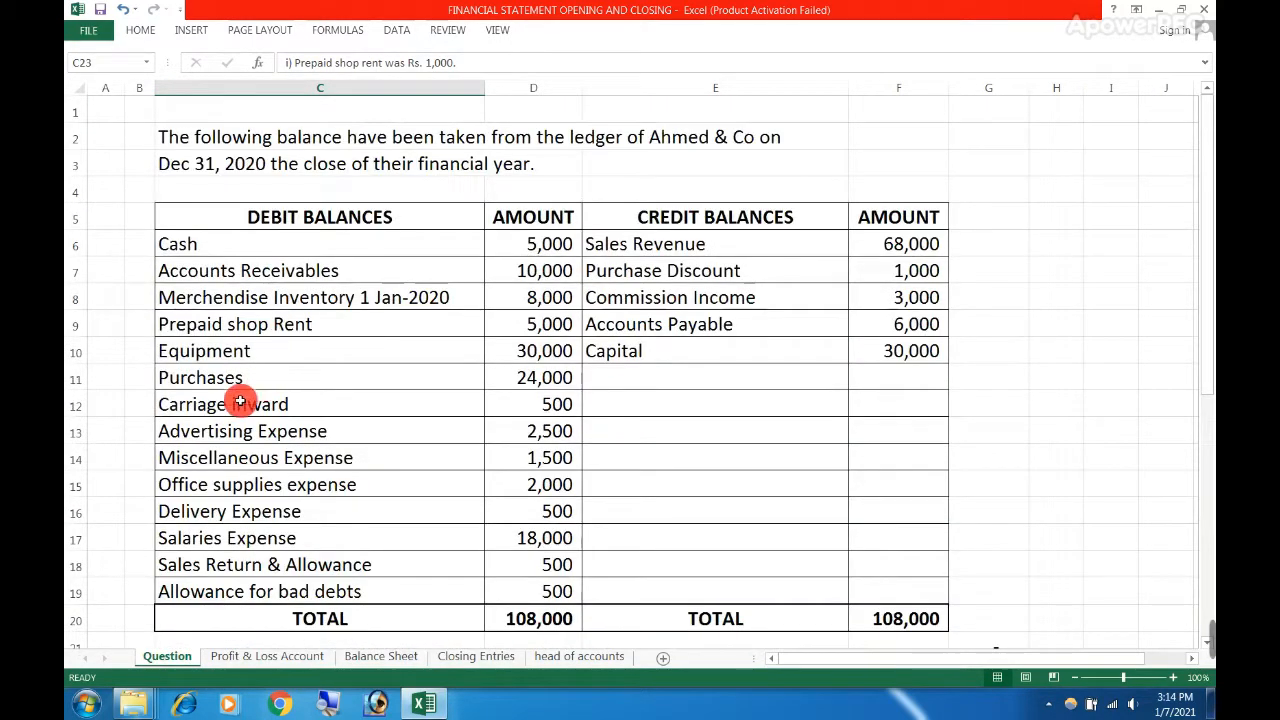
{"action": "left_click", "coordinate": [190, 357]}
{"action": "left_click", "coordinate": [491, 357]}
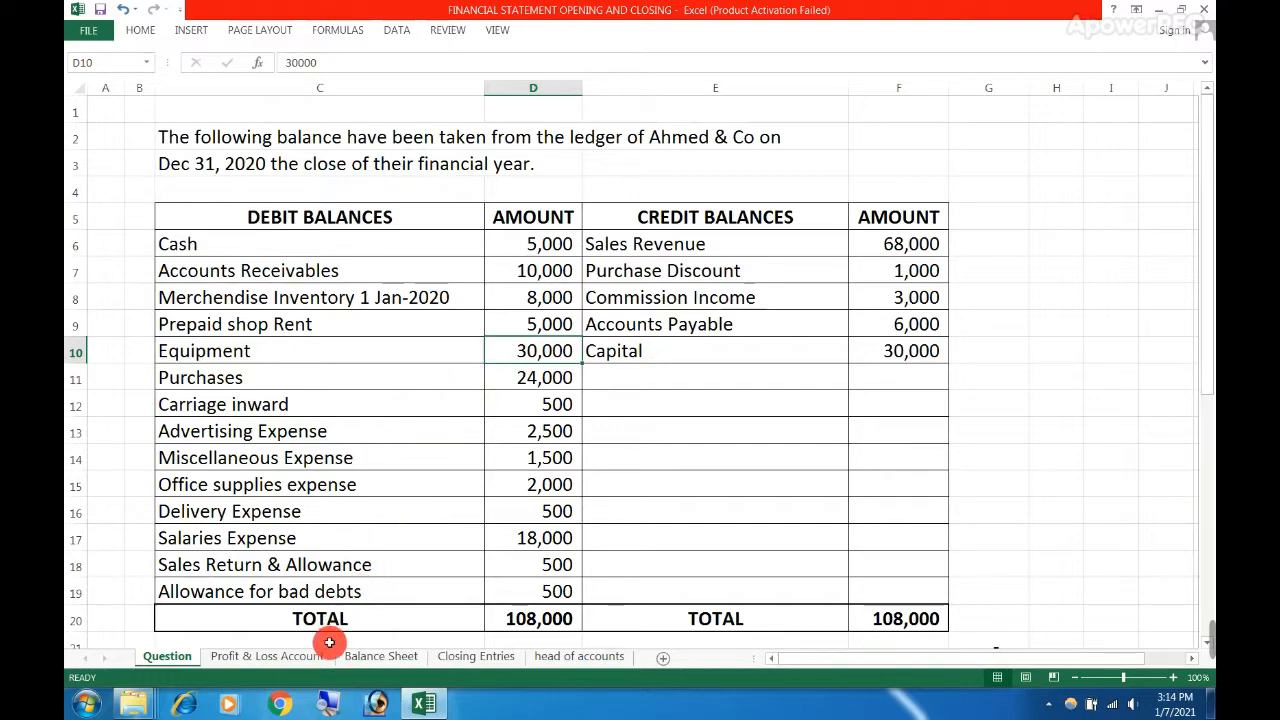
{"action": "scroll", "coordinate": [343, 569], "scroll_direction": "down", "scroll_amount": 3}
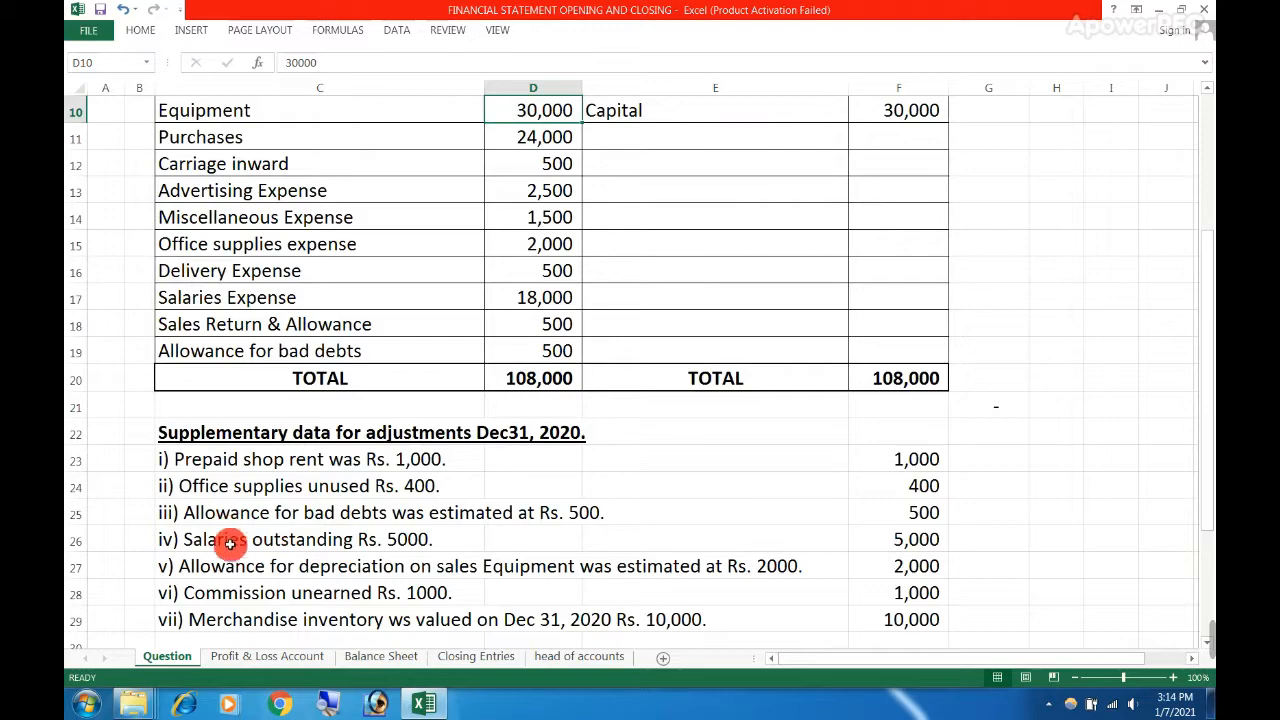
{"action": "left_click", "coordinate": [191, 566]}
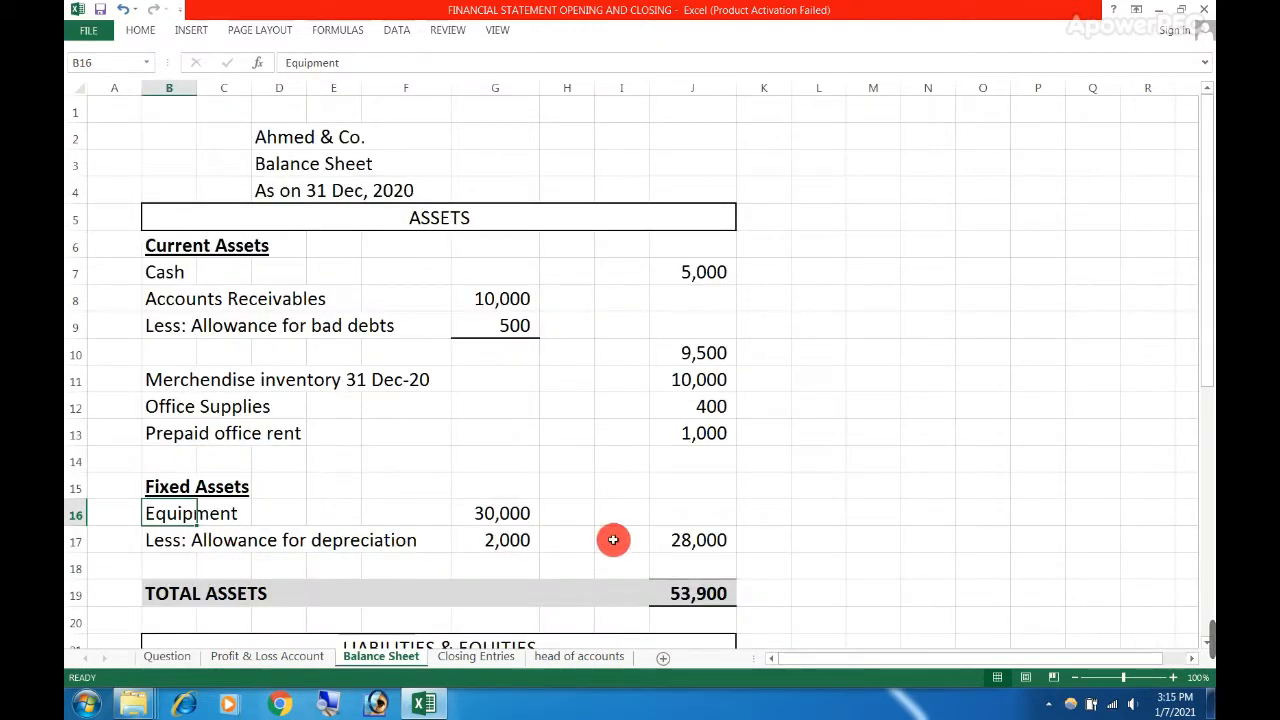
Inspect the formula in cell J17 of the Balance Sheet that subtracts the depreciation allowance from equipment under Fixed Assets
{"action": "left_click", "coordinate": [689, 540]}
{"action": "double_click", "coordinate": [689, 543]}
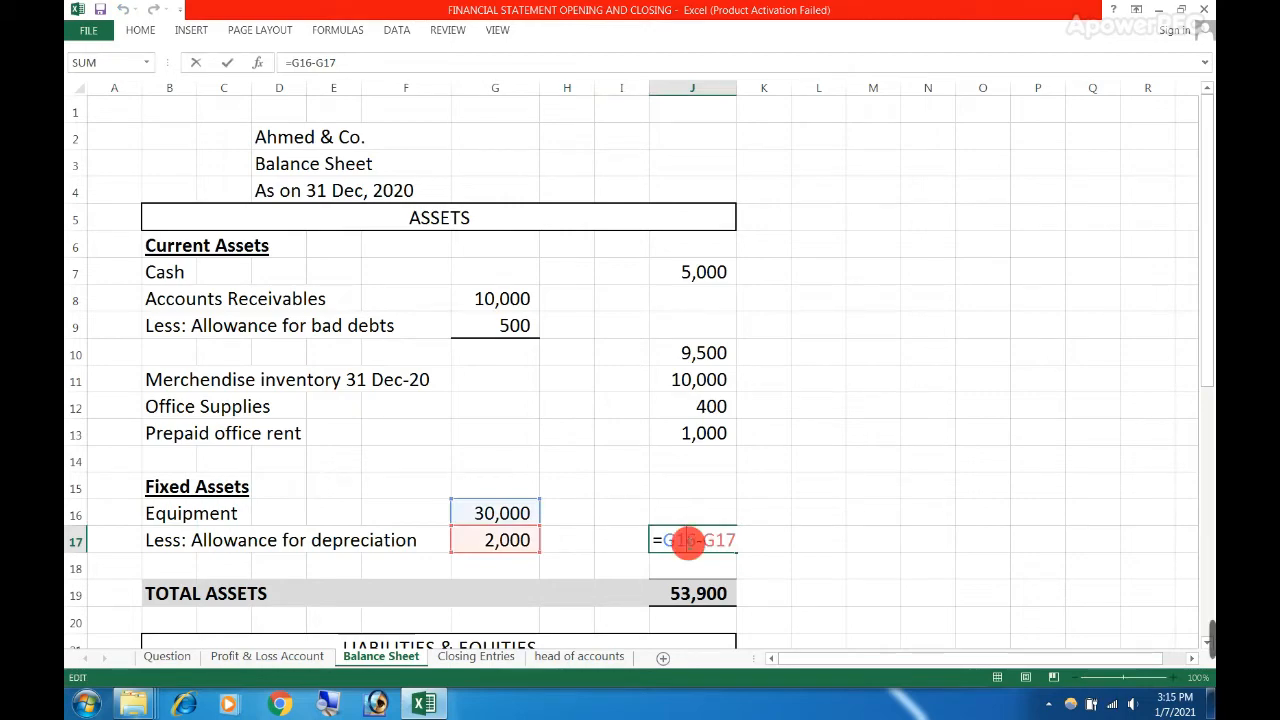
{"action": "key", "text": "ctrl+Return"}
{"action": "left_click", "coordinate": [571, 540]}
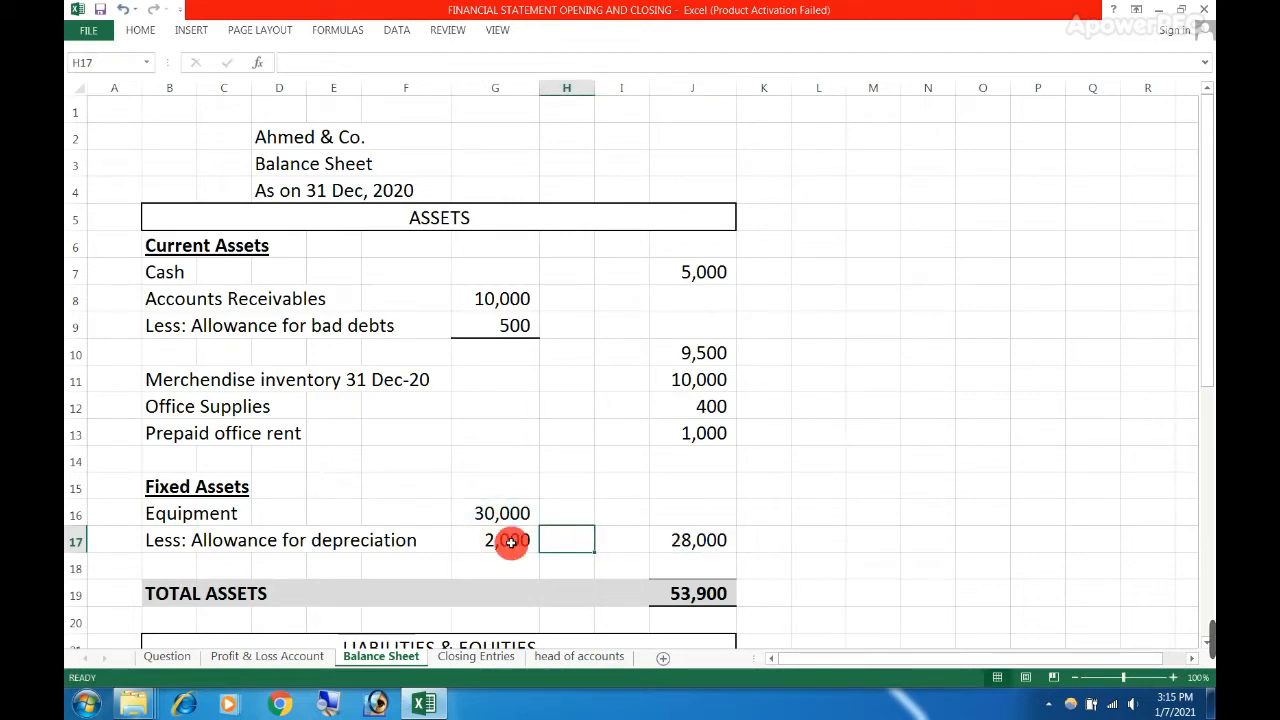
{"action": "left_click", "coordinate": [761, 540]}
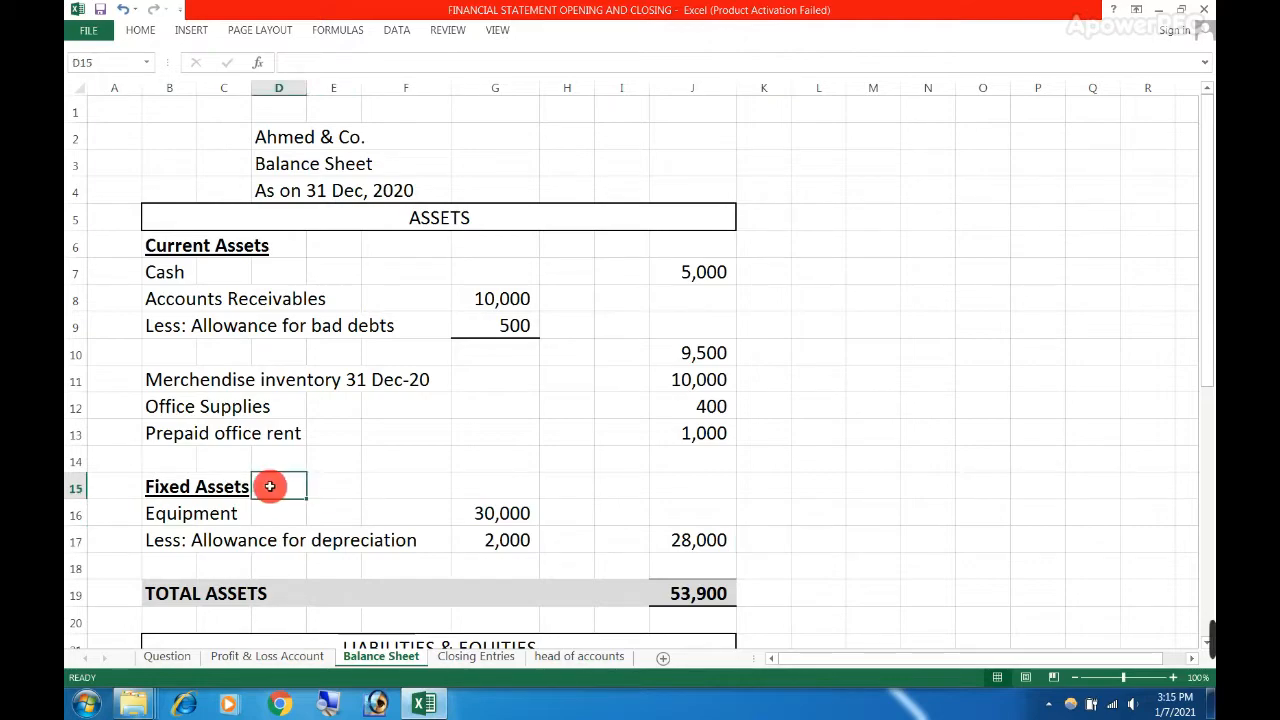
{"action": "left_click", "coordinate": [205, 485]}
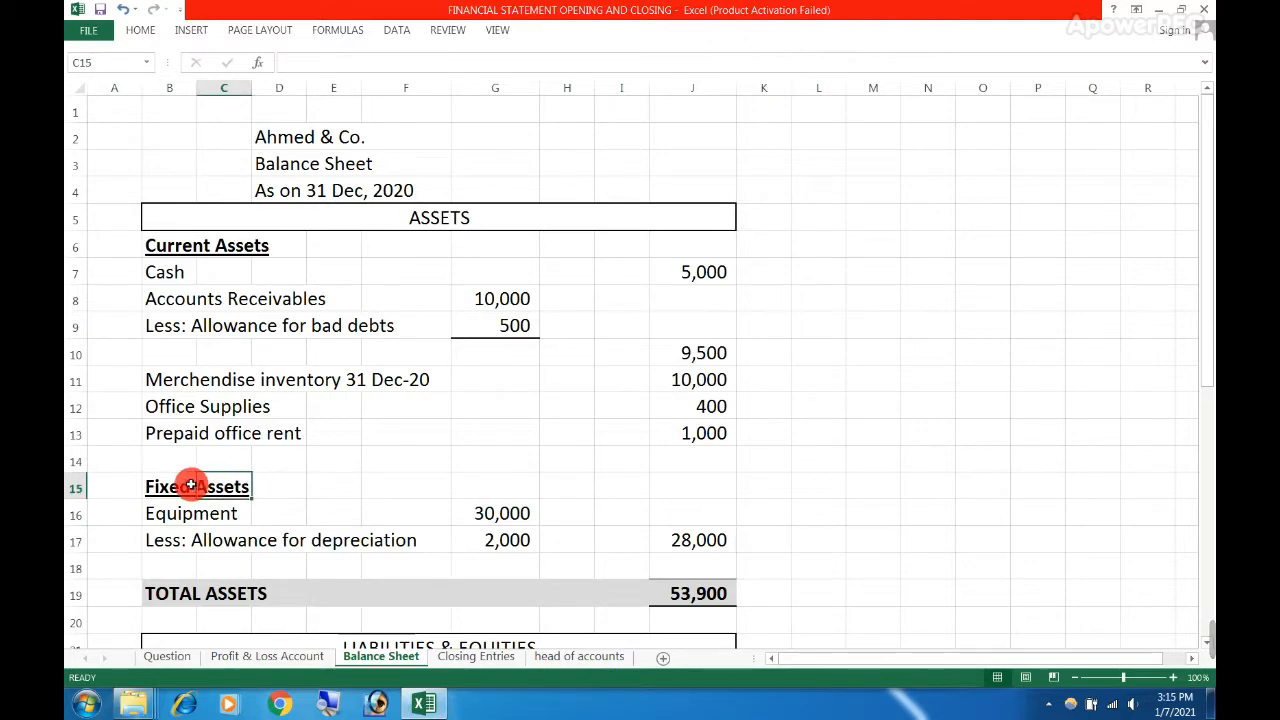
{"action": "left_click", "coordinate": [176, 486]}
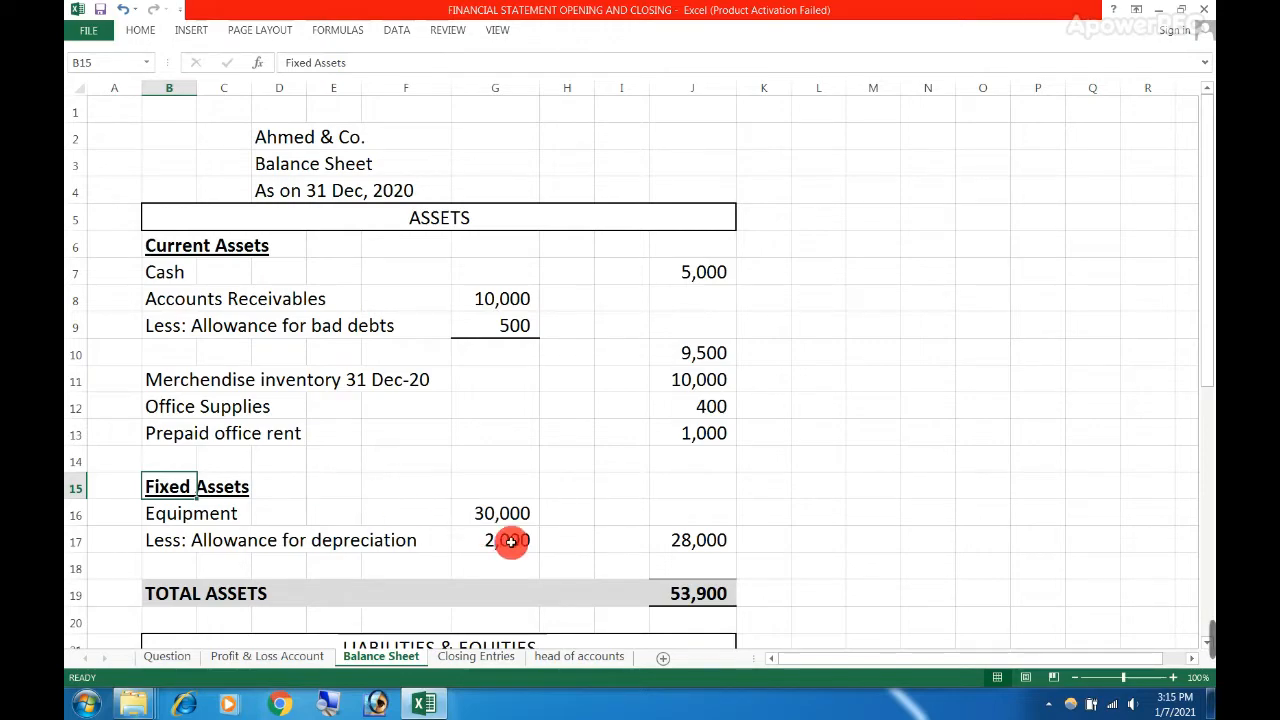
Inspect the SUM formula behind TOTAL ASSETS in cell J19, leaving it unedited
{"action": "double_click", "coordinate": [711, 588]}
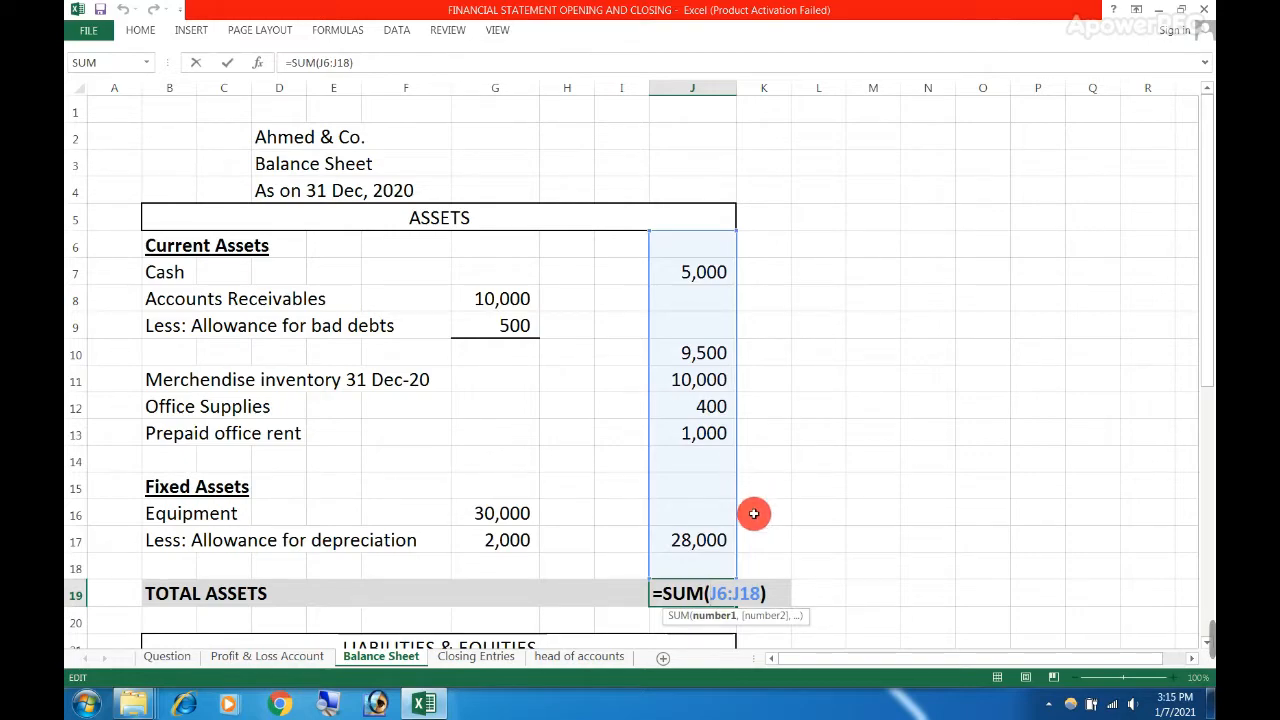
{"action": "key", "text": "Escape"}
{"action": "left_click", "coordinate": [754, 585]}
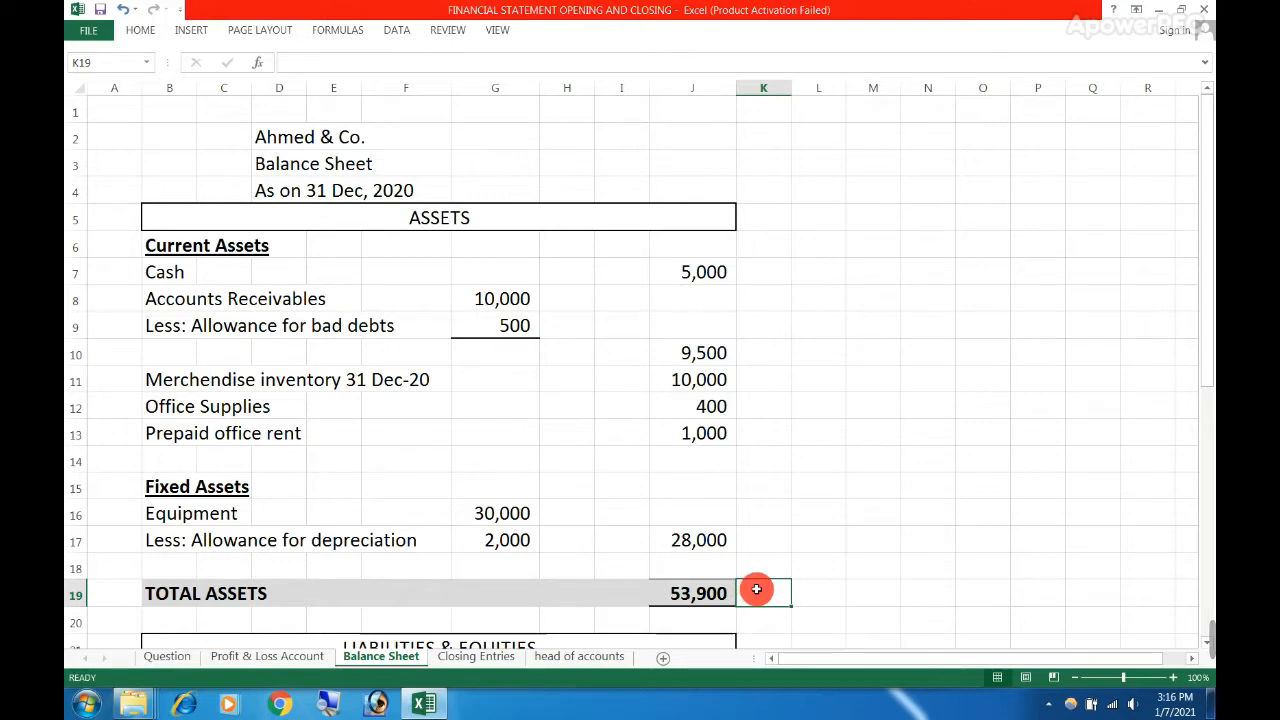
Examine the Current Liabilities section under LIABILITIES & EQUITIES and the source reference of the Accounts Payable amount in J23
{"action": "scroll", "coordinate": [758, 586], "scroll_direction": "down", "scroll_amount": 1}
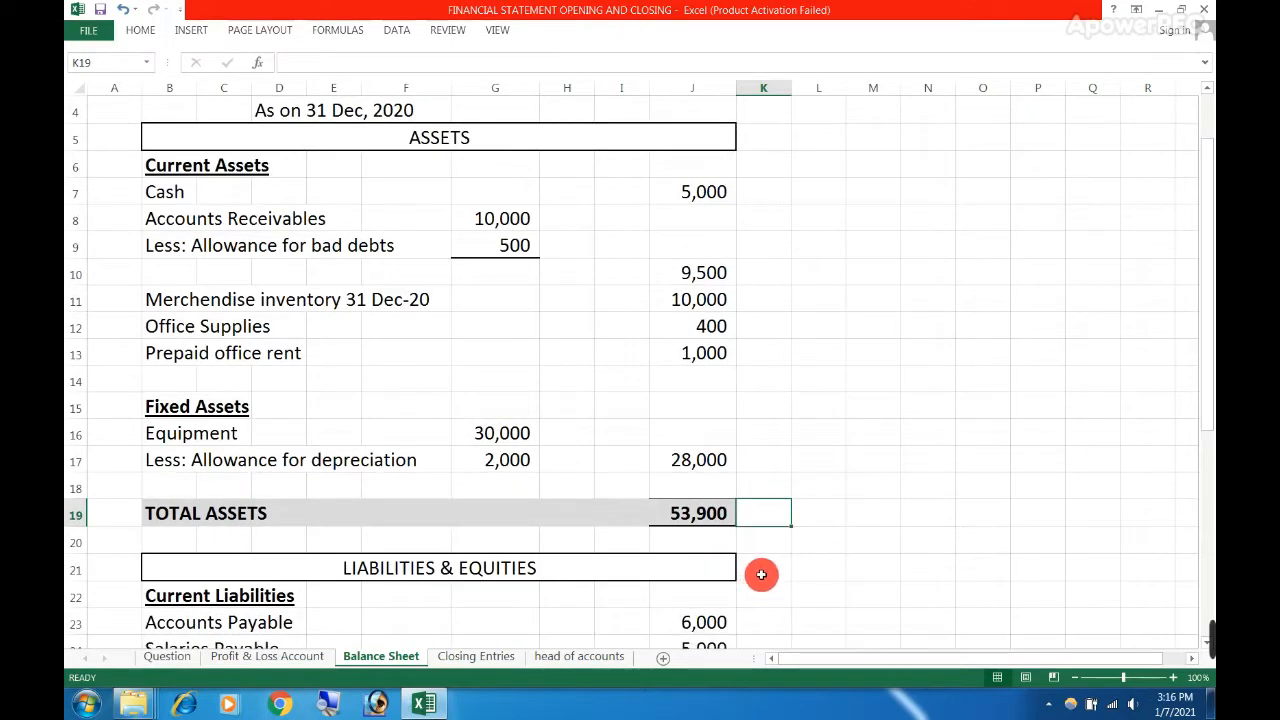
{"action": "scroll", "coordinate": [760, 575], "scroll_direction": "down", "scroll_amount": 1}
{"action": "scroll", "coordinate": [761, 573], "scroll_direction": "down", "scroll_amount": 1}
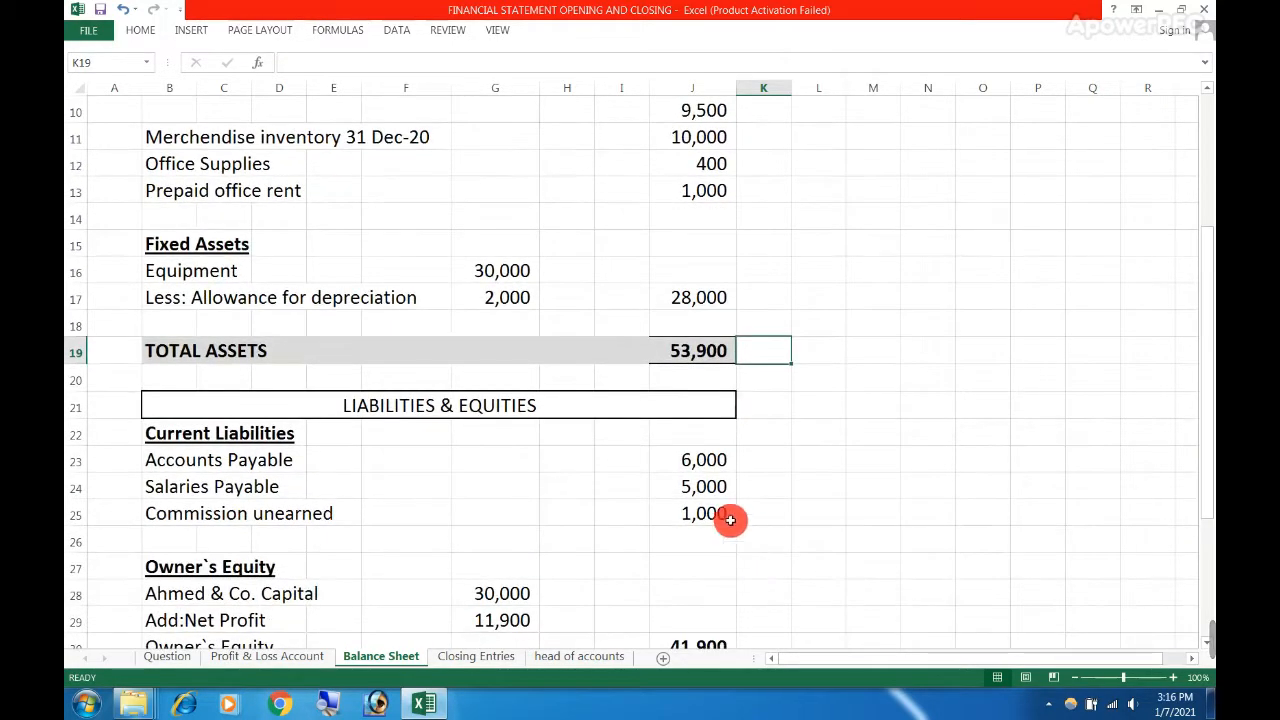
{"action": "left_click", "coordinate": [381, 405]}
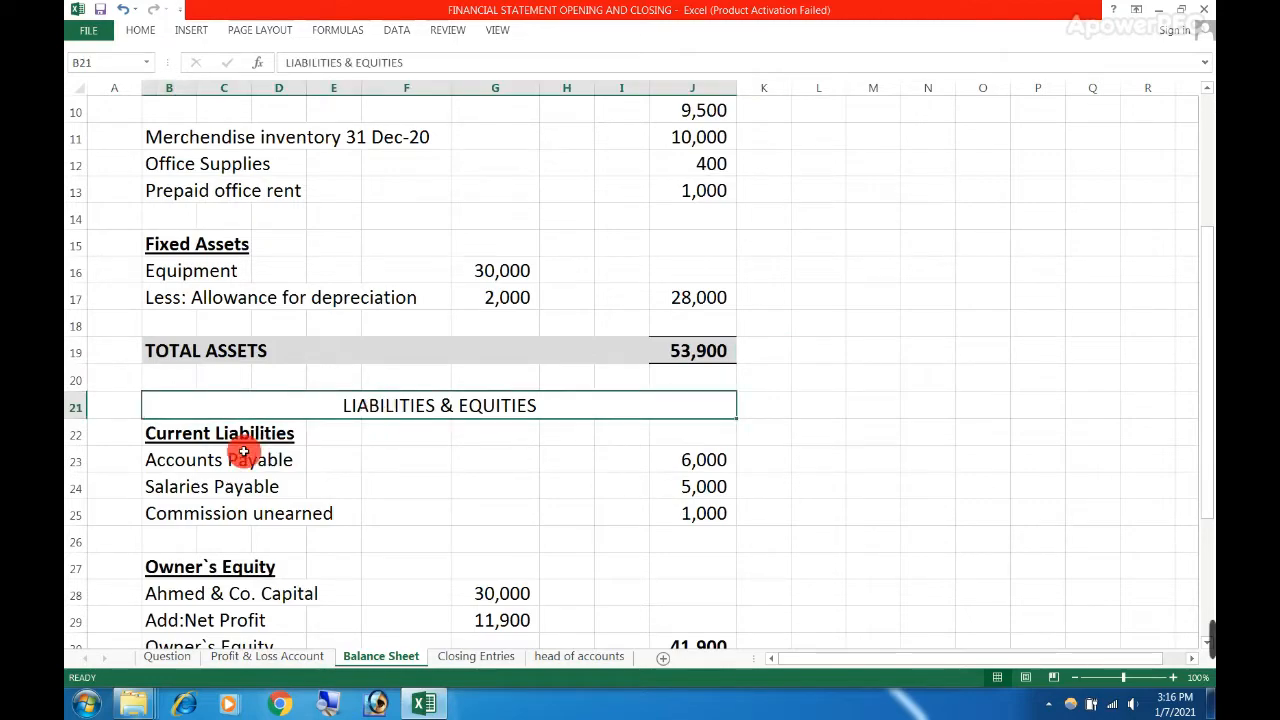
{"action": "left_click", "coordinate": [170, 432]}
{"action": "left_click_drag", "start_coordinate": [170, 459], "coordinate": [480, 461]}
{"action": "left_click", "coordinate": [480, 461]}
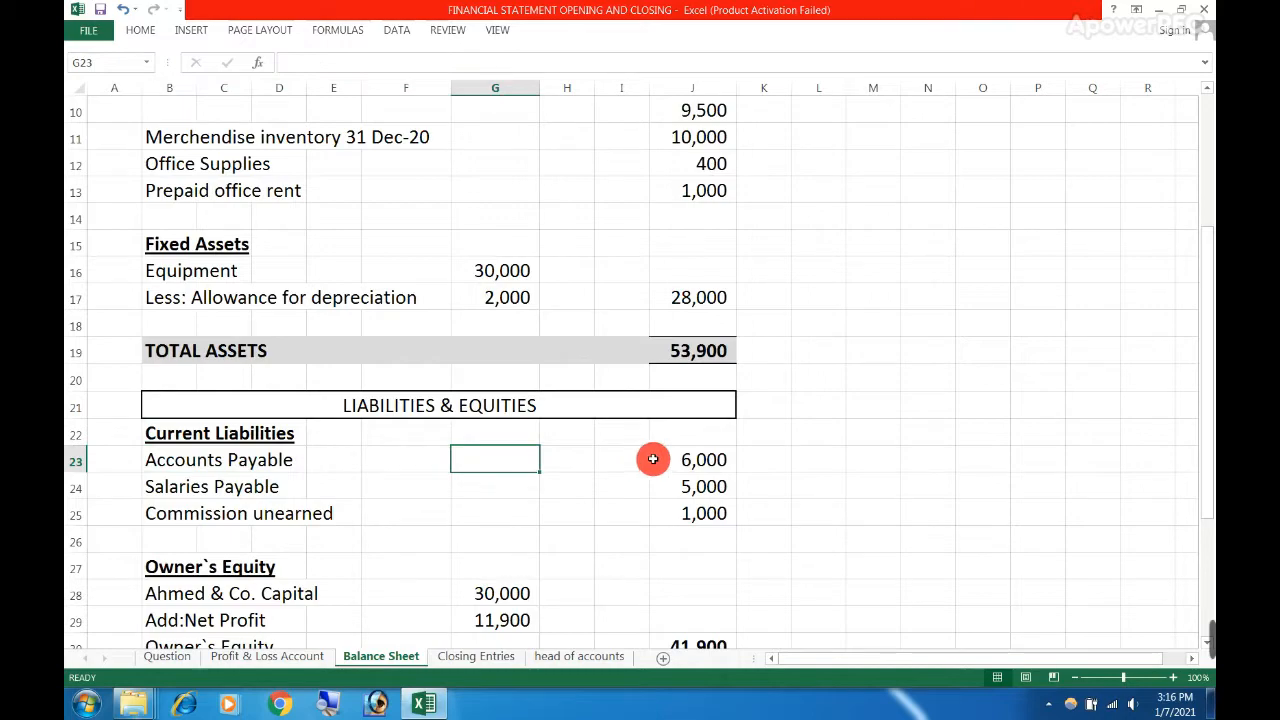
{"action": "left_click", "coordinate": [655, 459]}
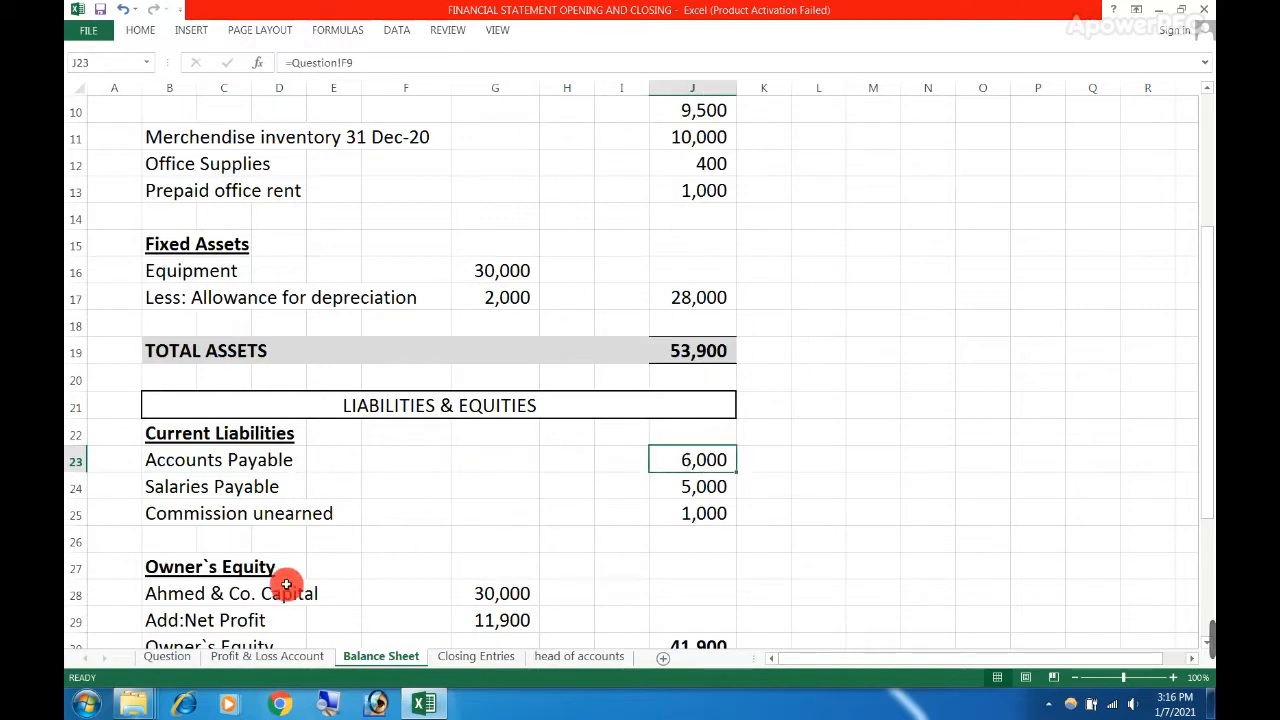
Trace the Balance Sheet's Accounts Payable amount to its entry under Credit Balances on the Question sheet, and return to the Balance Sheet
{"action": "left_click", "coordinate": [168, 656]}
{"action": "scroll", "coordinate": [871, 349], "scroll_direction": "up", "scroll_amount": 3}
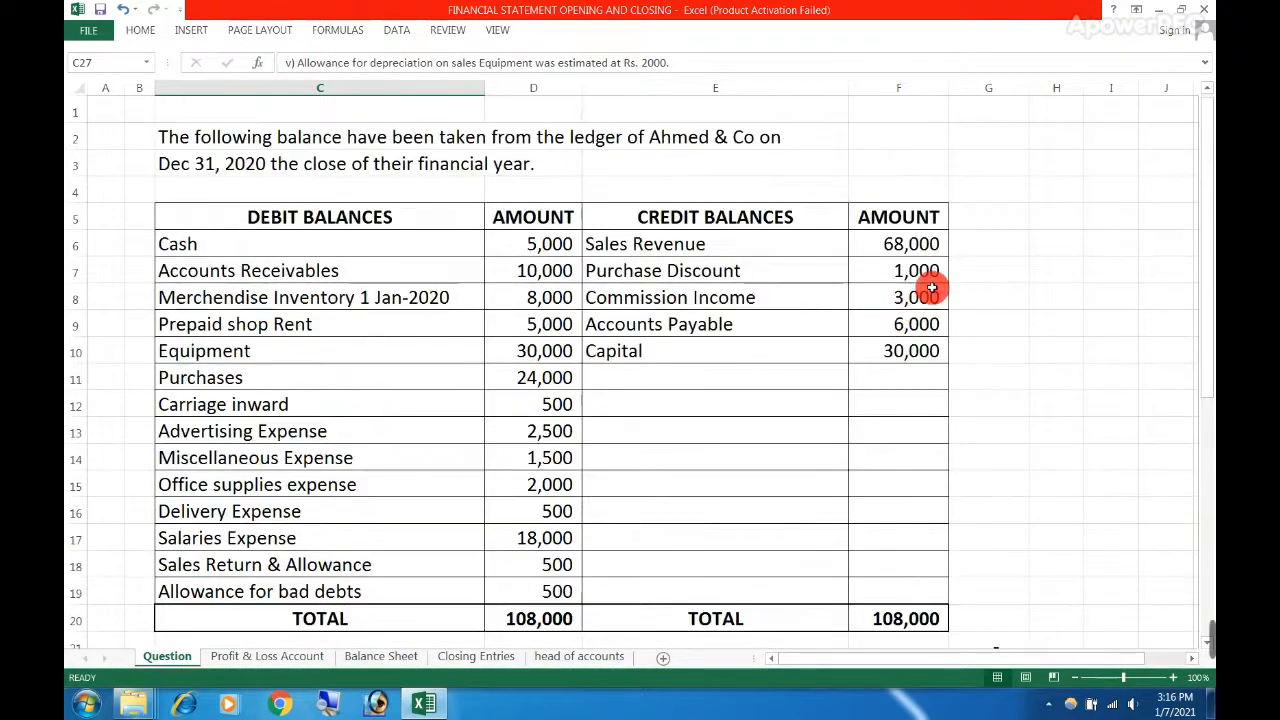
{"action": "left_click_drag", "start_coordinate": [869, 319], "coordinate": [800, 321]}
{"action": "left_click", "coordinate": [890, 323]}
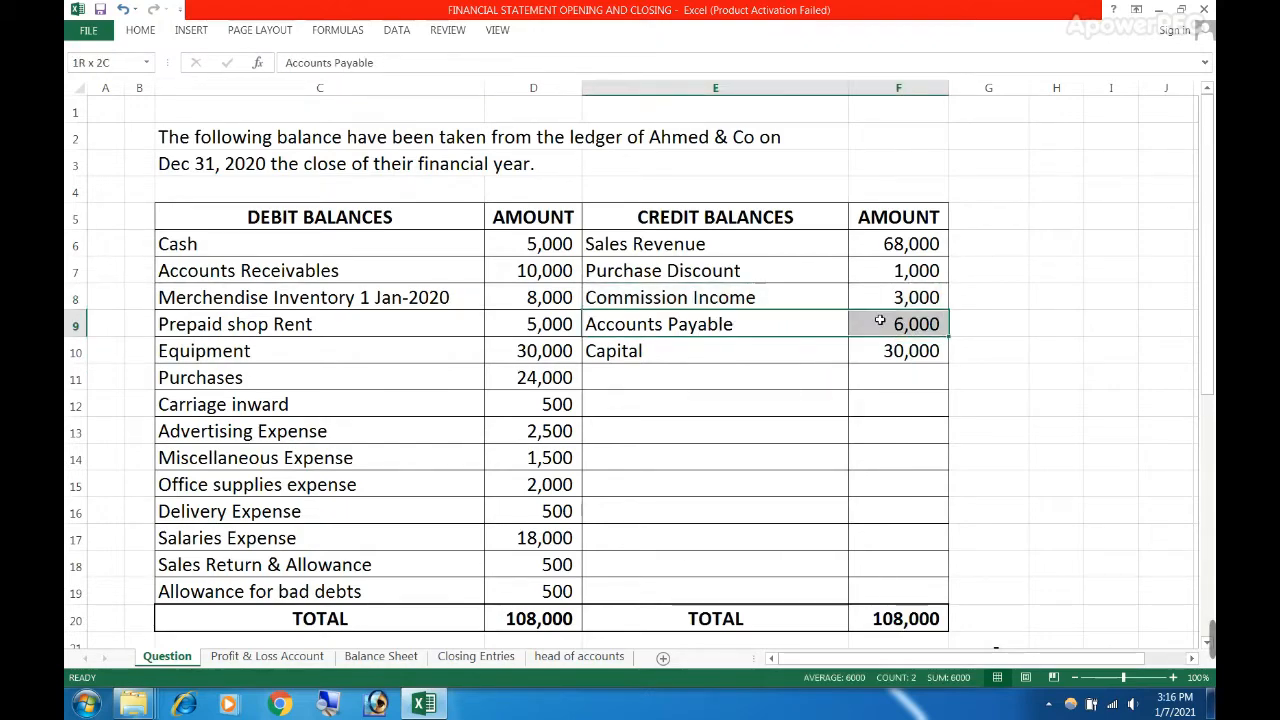
{"action": "left_click", "coordinate": [1011, 322]}
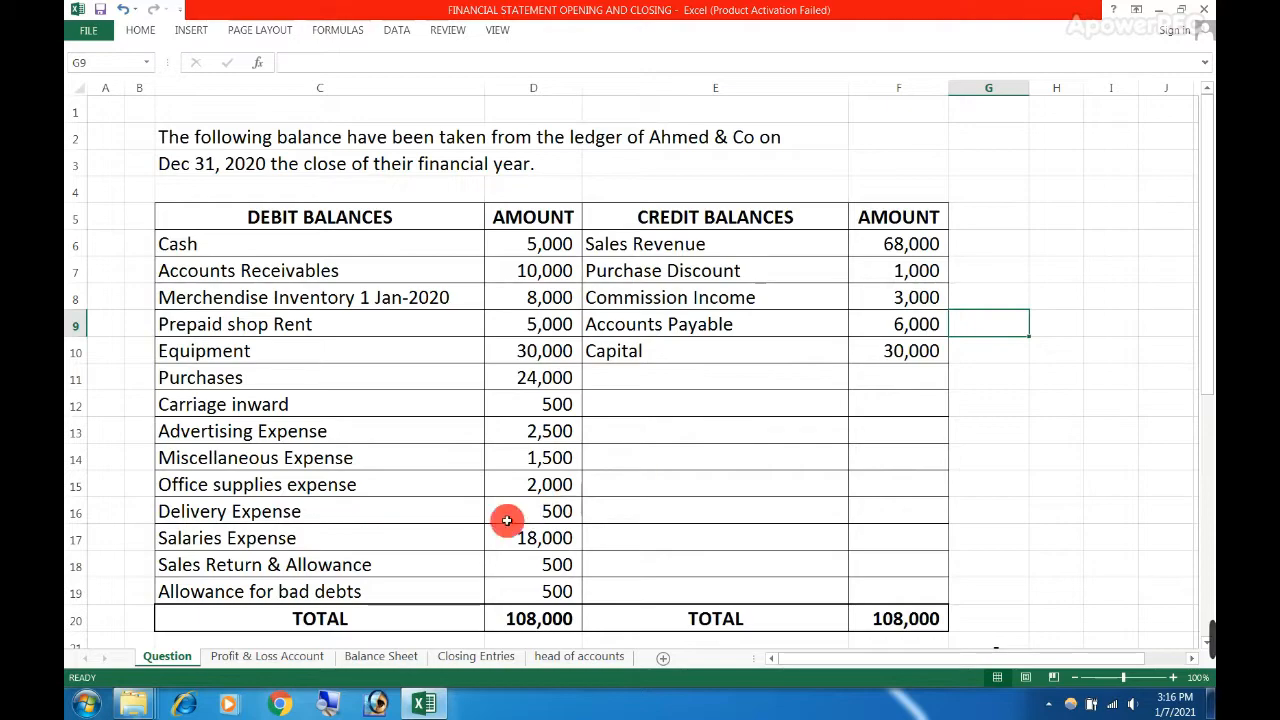
{"action": "left_click", "coordinate": [400, 657]}
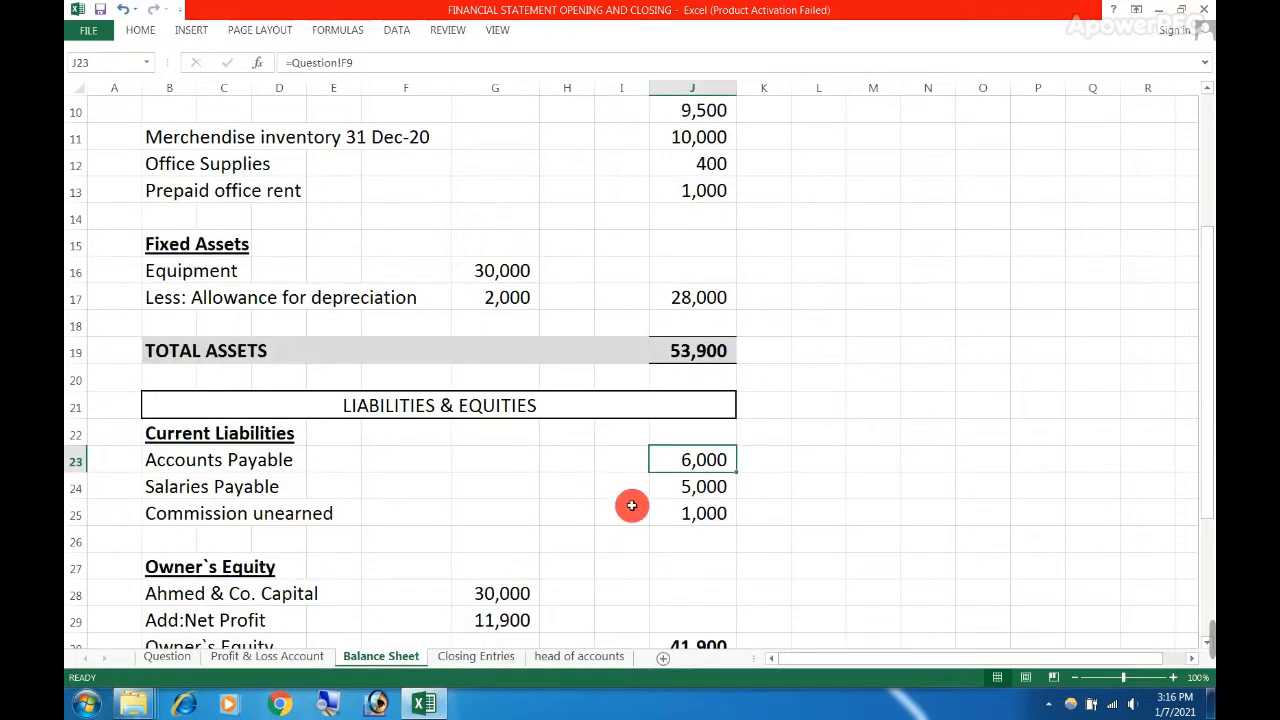
Trace the Salaries Payable amount in J24 to the salaries outstanding adjustment in the Question sheet's supplementary data, and return to the Balance Sheet
{"action": "left_click", "coordinate": [232, 489]}
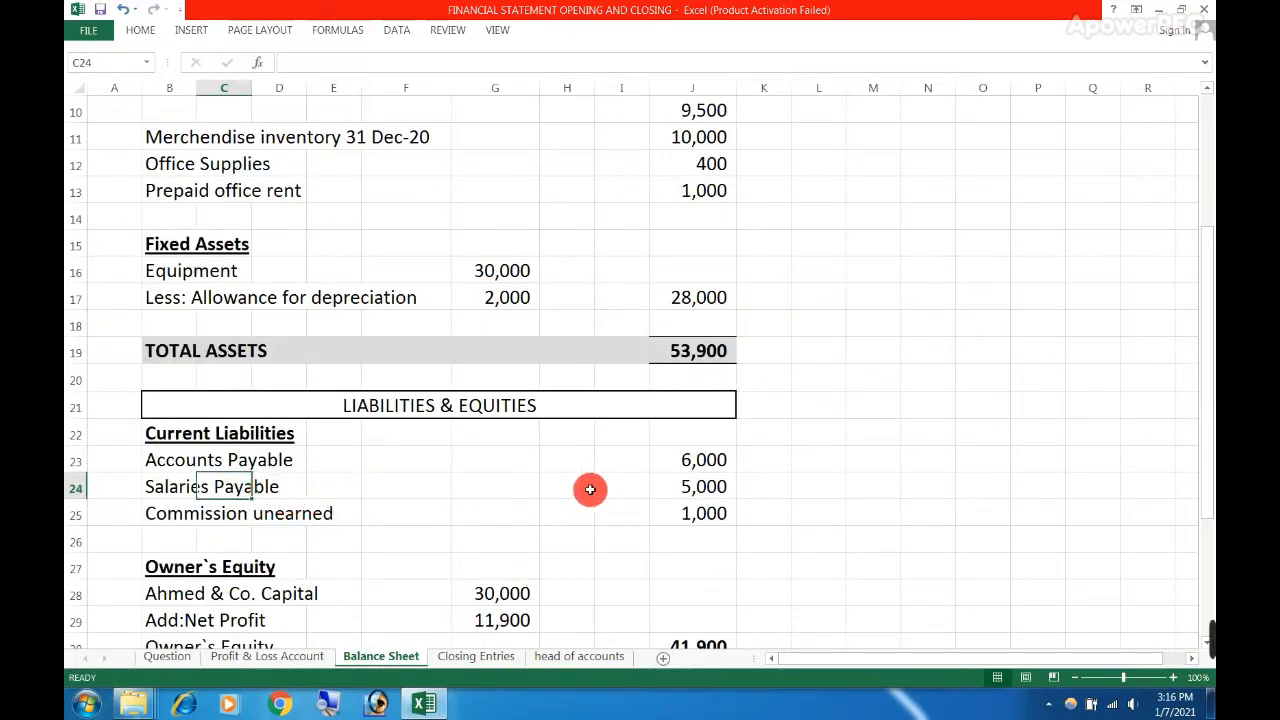
{"action": "left_click", "coordinate": [660, 490]}
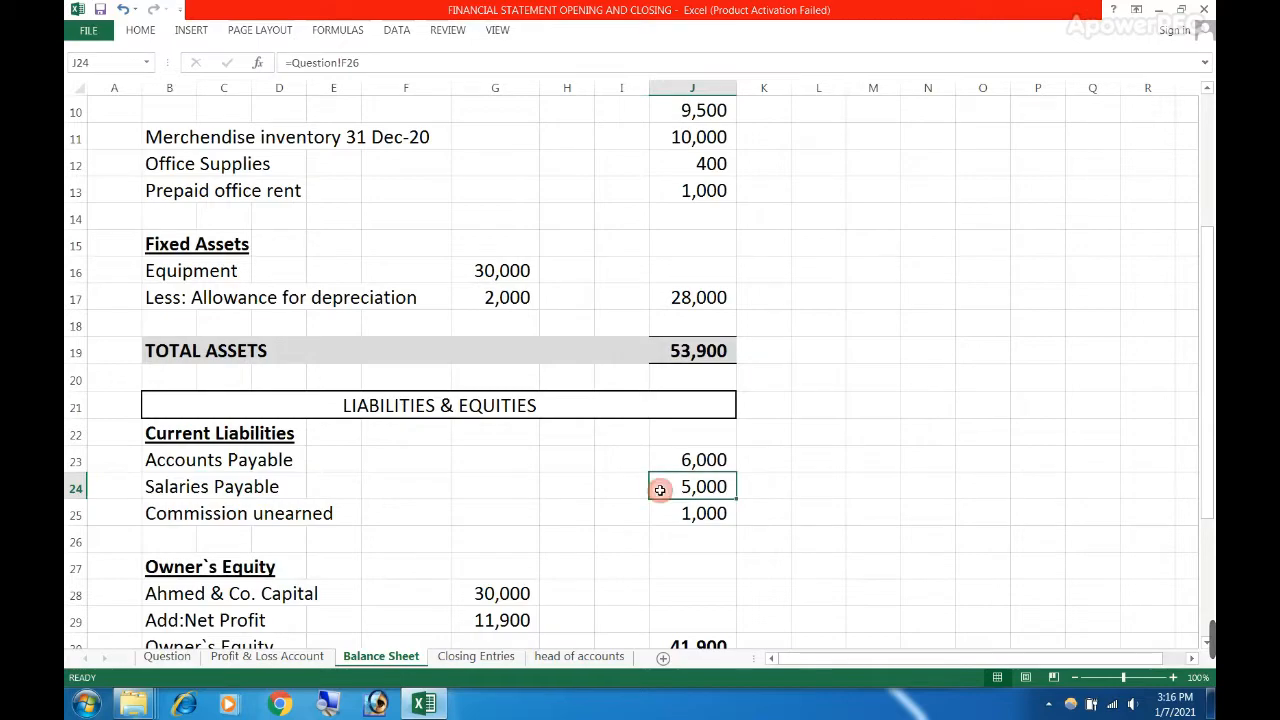
{"action": "left_click", "coordinate": [166, 657]}
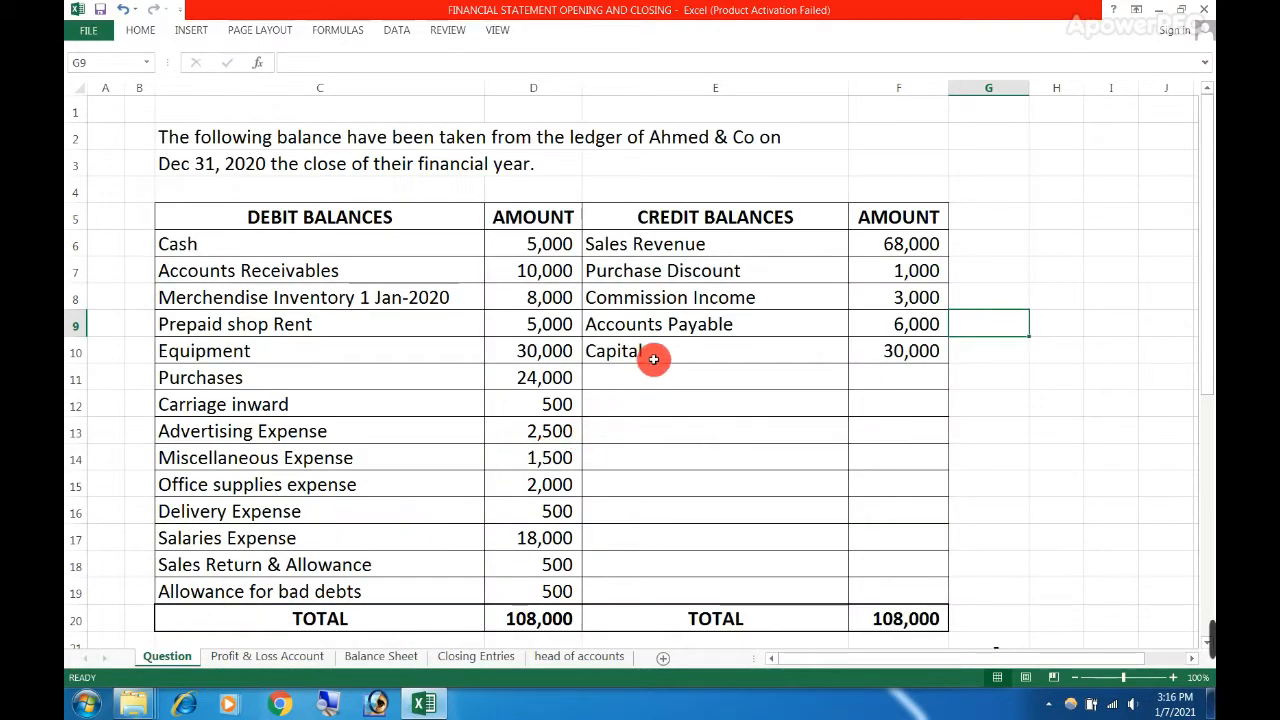
{"action": "left_click", "coordinate": [884, 328]}
{"action": "scroll", "coordinate": [577, 377], "scroll_direction": "down", "scroll_amount": 2}
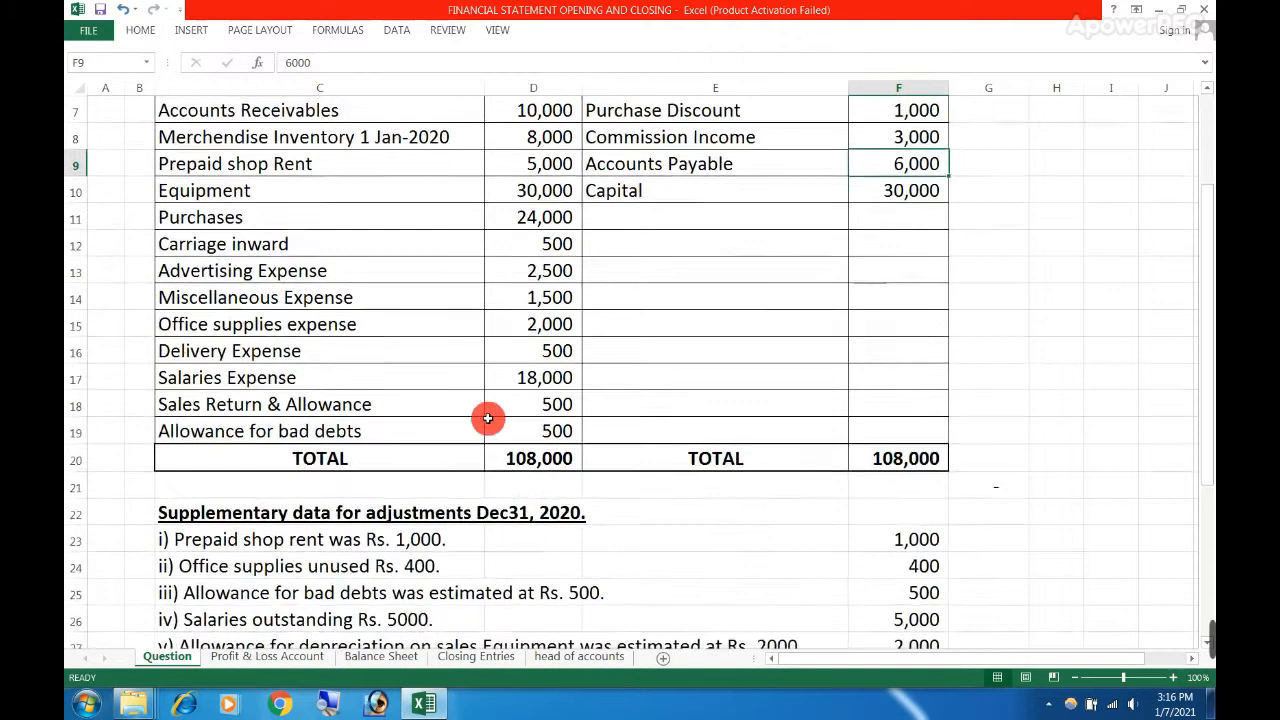
{"action": "scroll", "coordinate": [488, 418], "scroll_direction": "down", "scroll_amount": 2}
{"action": "left_click", "coordinate": [336, 458]}
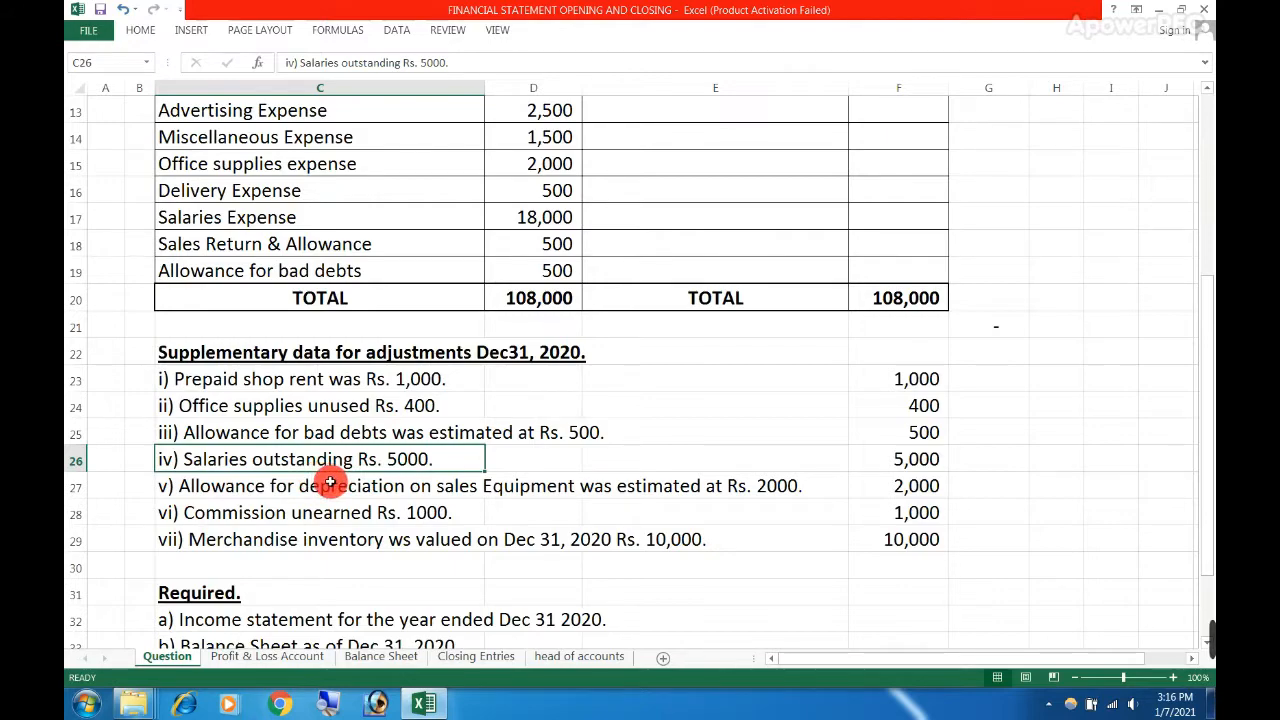
{"action": "left_click", "coordinate": [372, 650]}
Trace the Balance Sheet's Commission unearned item to adjustment vi in the Question sheet's supplementary data
{"action": "scroll", "coordinate": [660, 405], "scroll_direction": "up", "scroll_amount": 1}
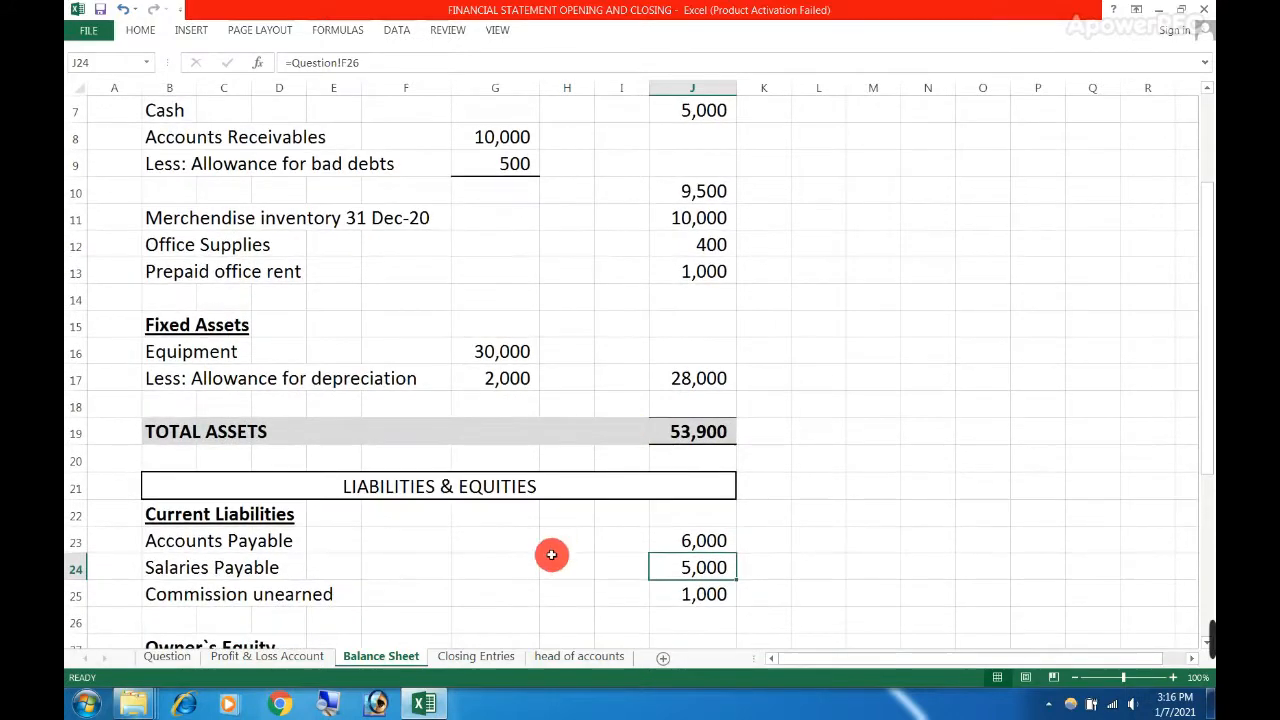
{"action": "left_click", "coordinate": [213, 592]}
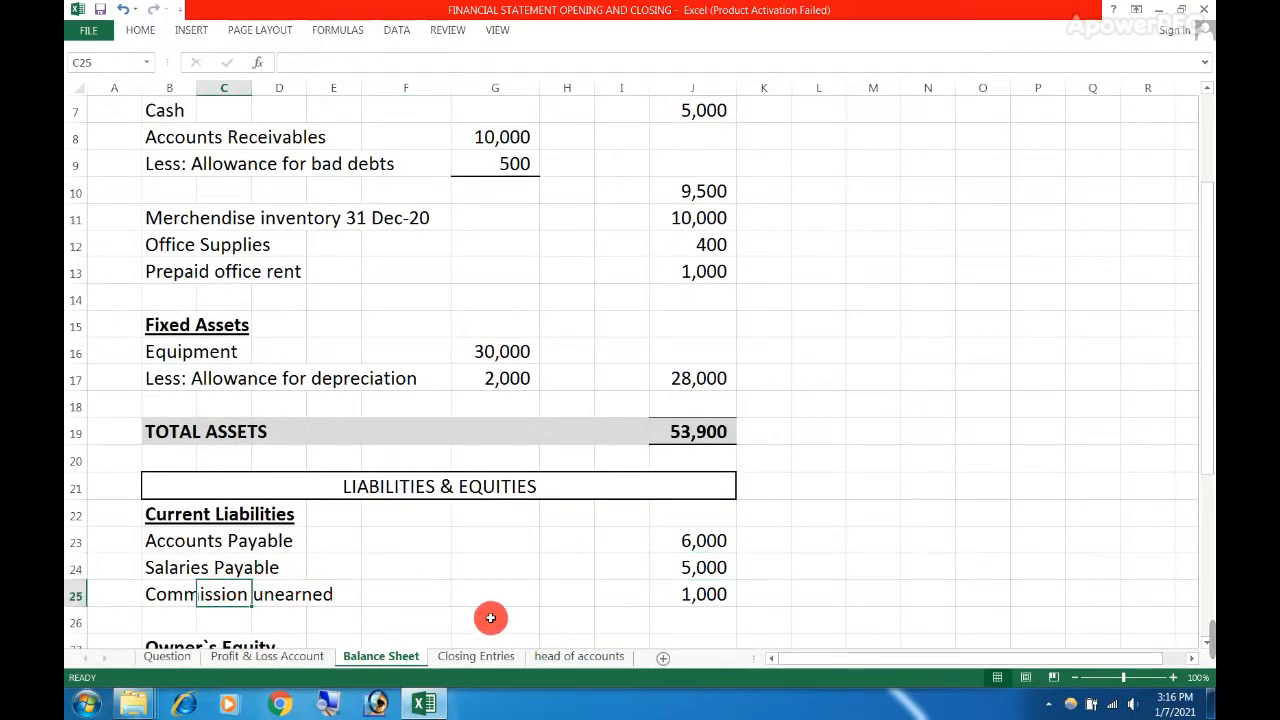
{"action": "left_click", "coordinate": [167, 657]}
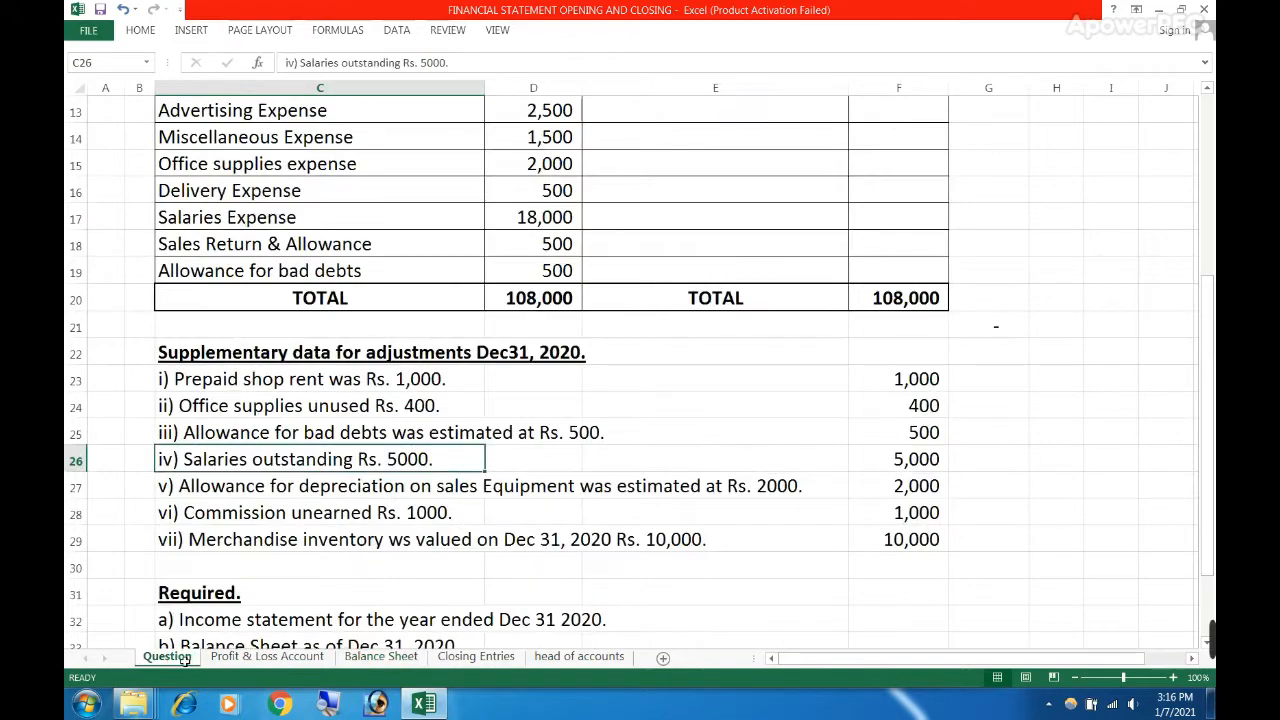
{"action": "left_click", "coordinate": [222, 514]}
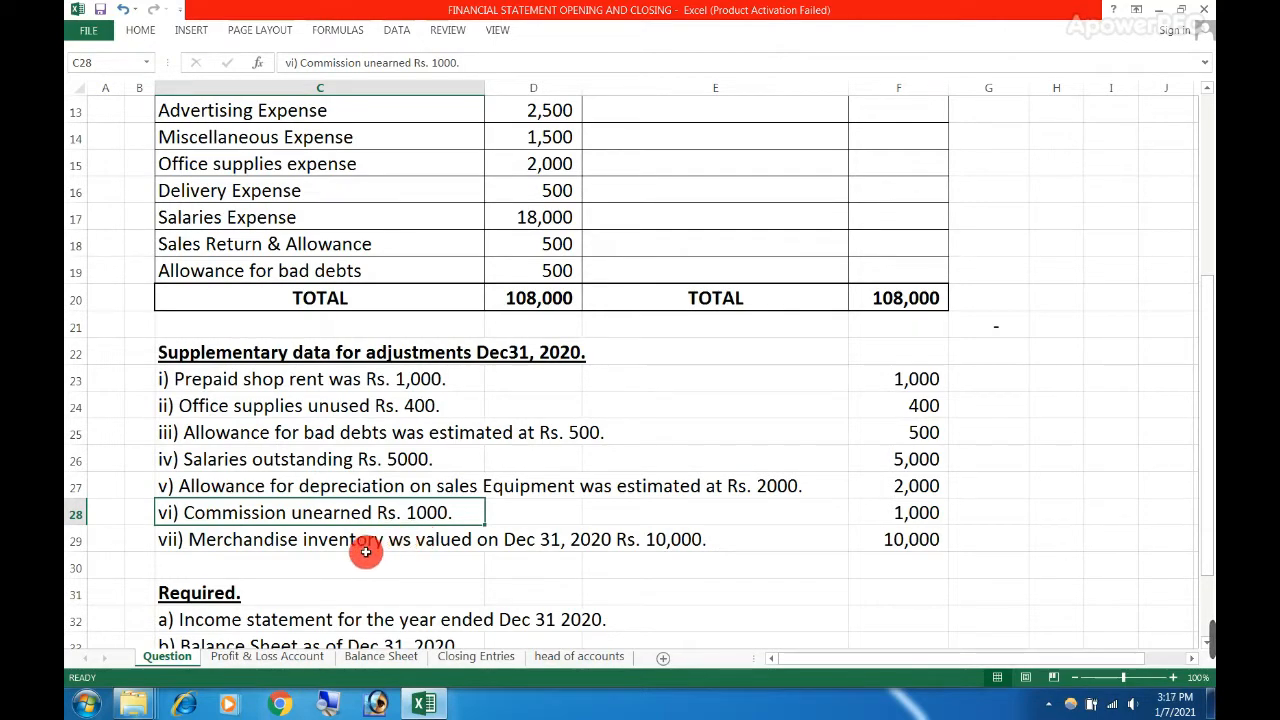
Review the current, long-term and contingent liability categories on the head of accounts sheet, and return to the Balance Sheet
{"action": "left_click", "coordinate": [575, 657]}
{"action": "scroll", "coordinate": [406, 346], "scroll_direction": "up", "scroll_amount": 1}
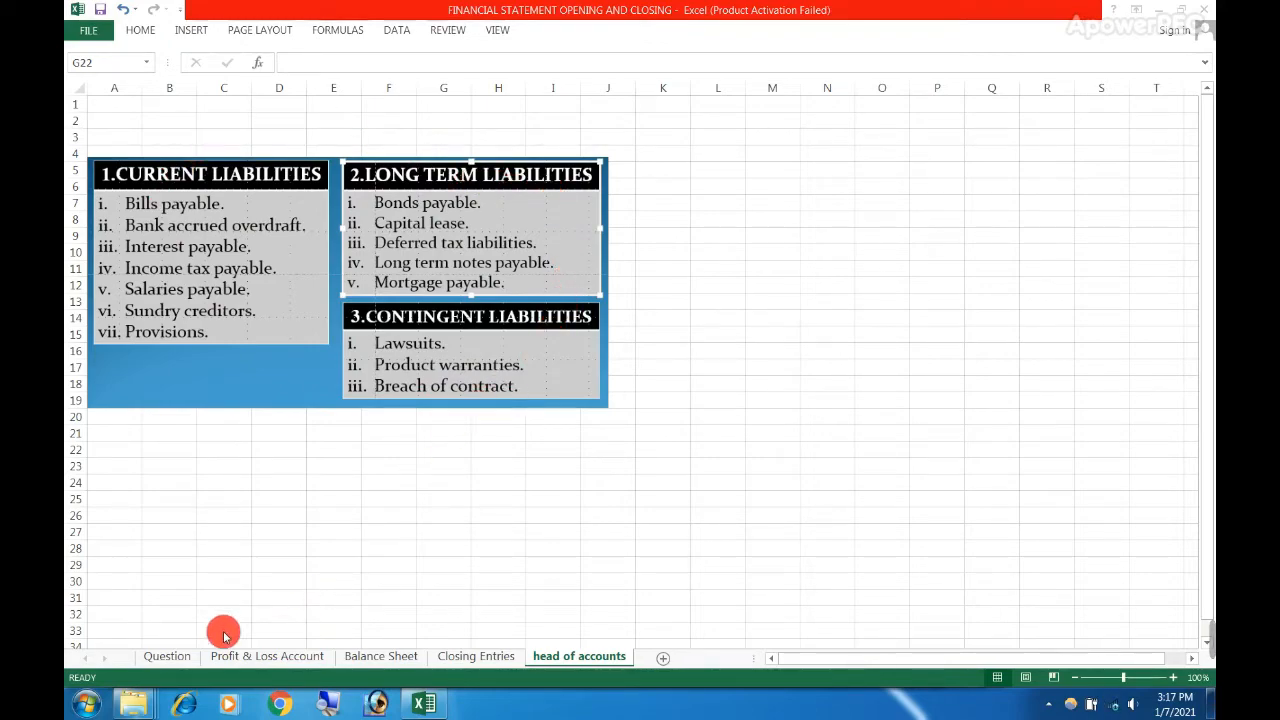
{"action": "left_click", "coordinate": [359, 657]}
{"action": "left_click", "coordinate": [359, 657]}
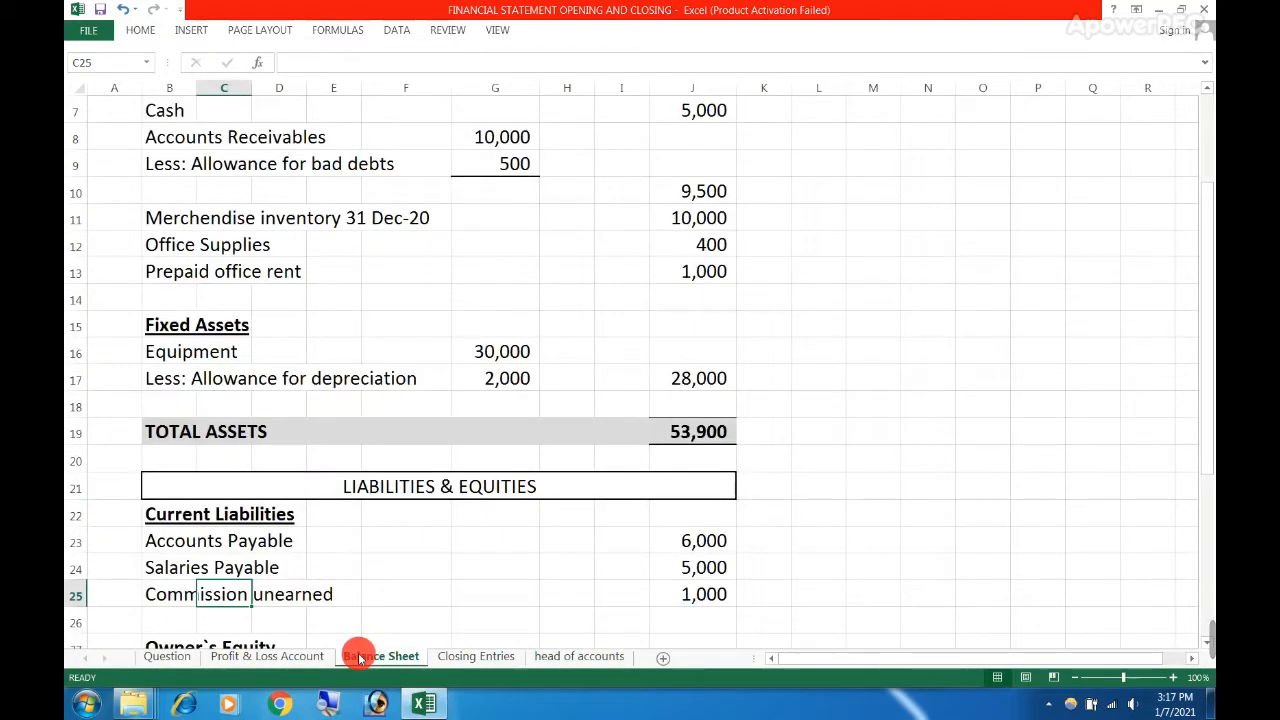
Trace the Ahmed & Co. Capital row under Owner's Equity to the Capital credit balance on the Question sheet, and return to the Balance Sheet
{"action": "scroll", "coordinate": [363, 580], "scroll_direction": "down", "scroll_amount": 2}
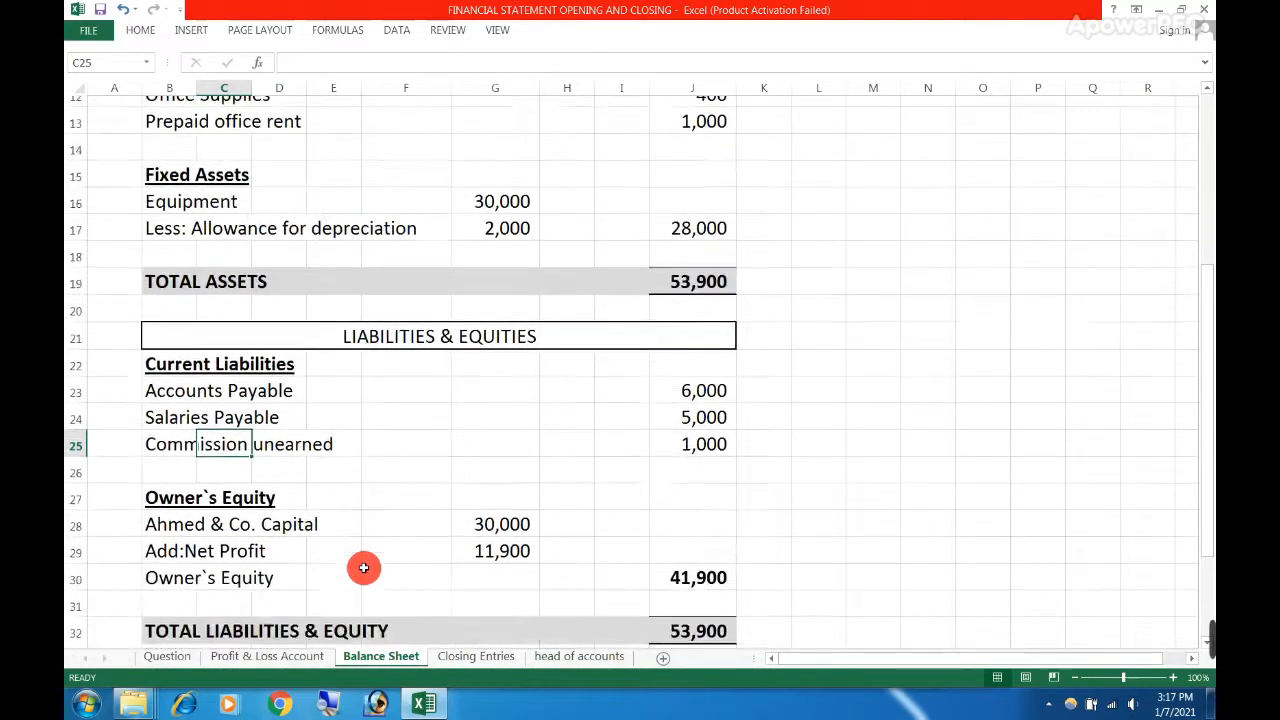
{"action": "scroll", "coordinate": [357, 492], "scroll_direction": "down", "scroll_amount": 1}
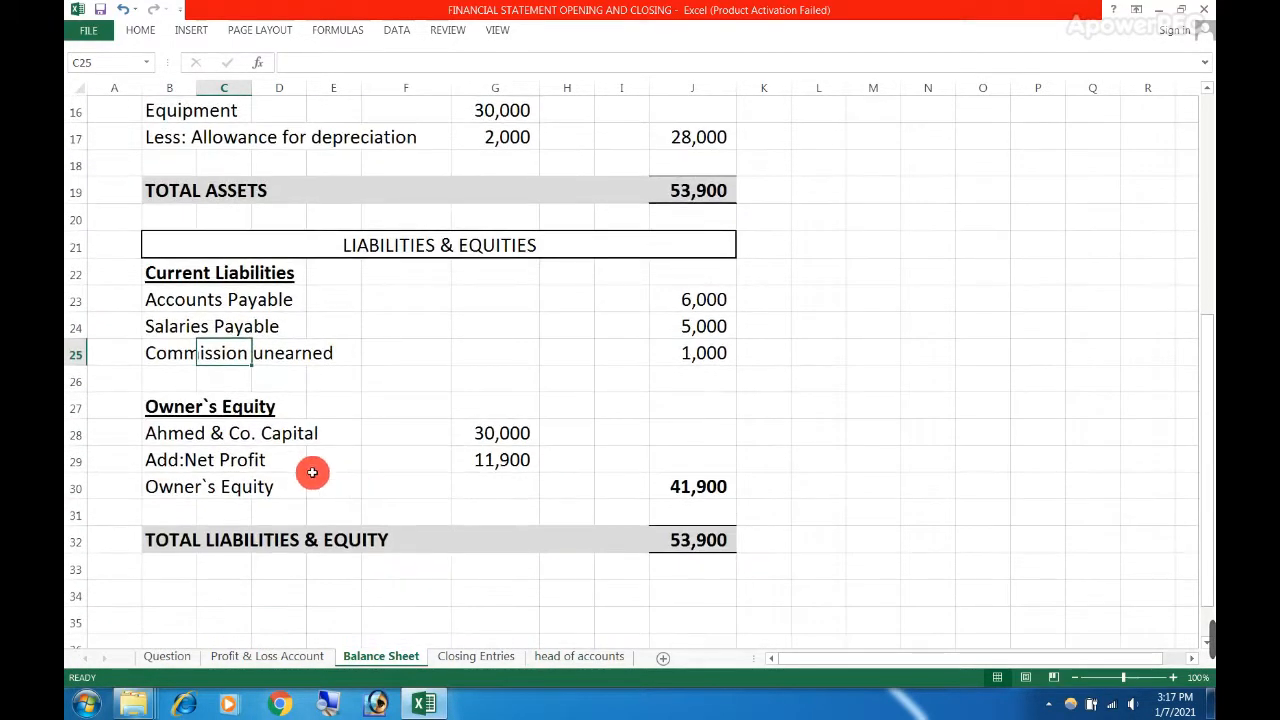
{"action": "left_click", "coordinate": [160, 406]}
{"action": "left_click_drag", "start_coordinate": [175, 433], "coordinate": [499, 446]}
{"action": "left_click", "coordinate": [168, 656]}
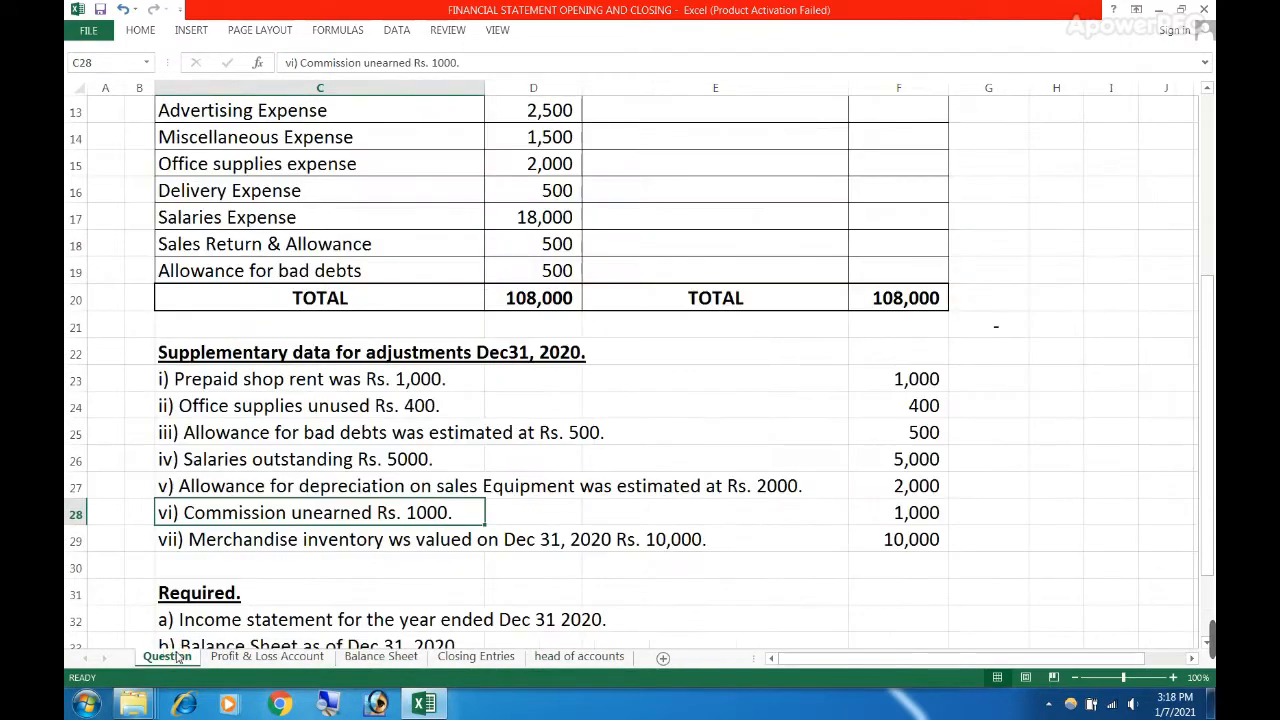
{"action": "scroll", "coordinate": [863, 291], "scroll_direction": "up", "scroll_amount": 3}
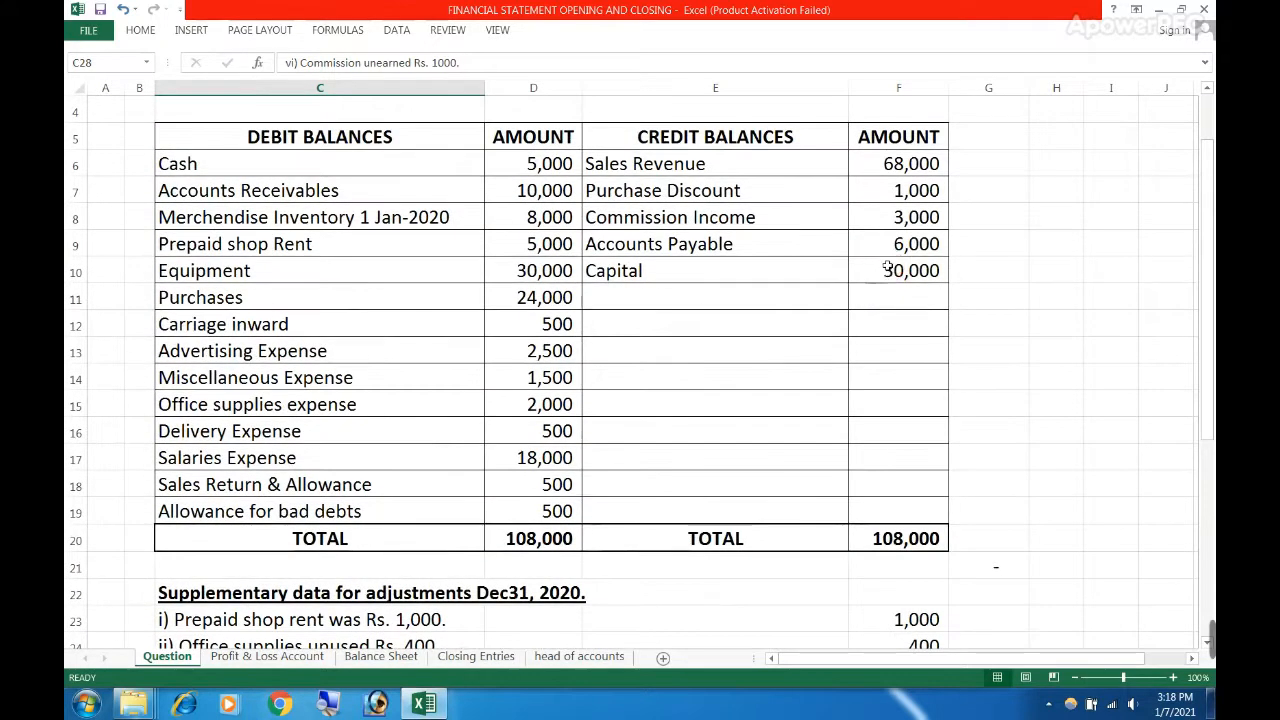
{"action": "left_click_drag", "start_coordinate": [878, 270], "coordinate": [720, 277]}
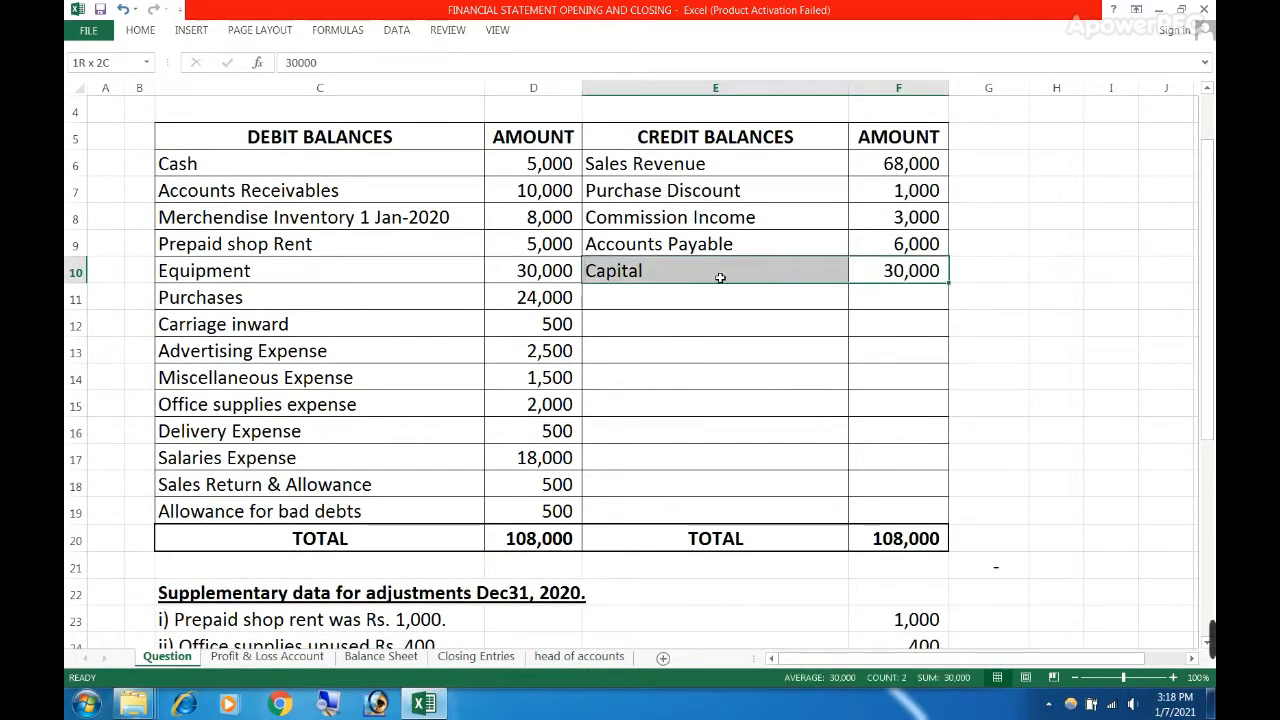
{"action": "left_click", "coordinate": [900, 294]}
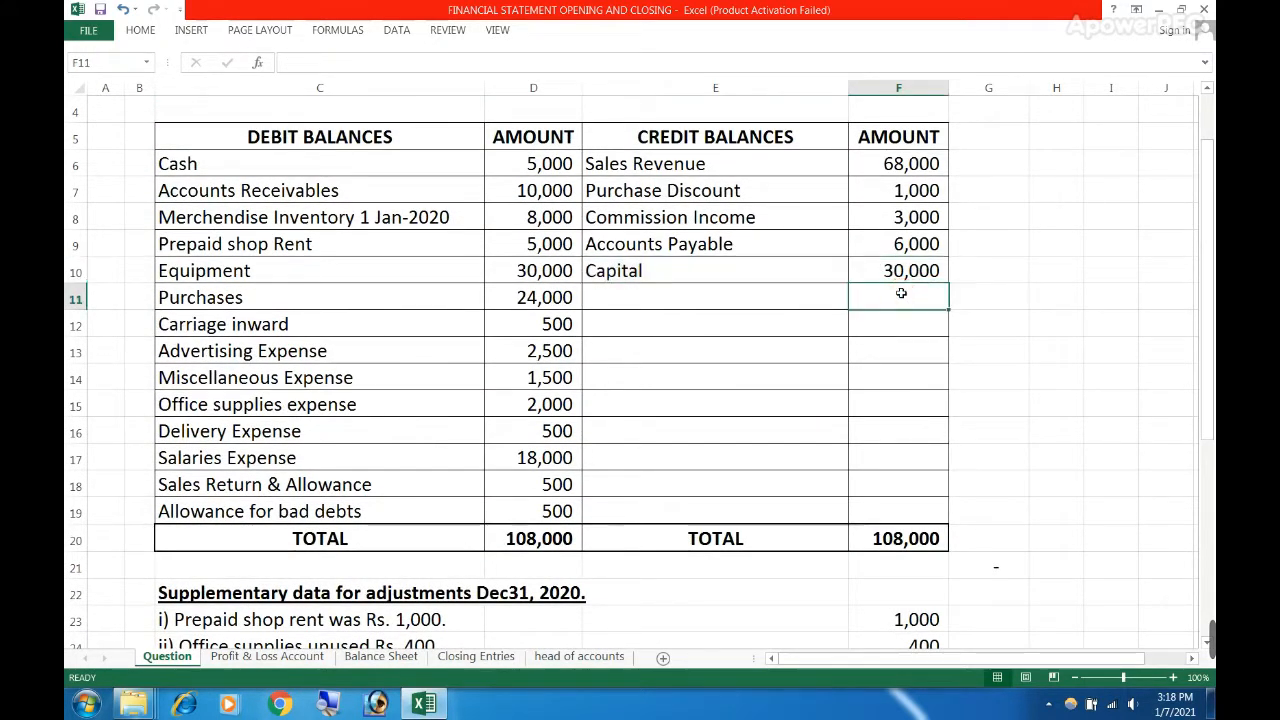
{"action": "left_click", "coordinate": [388, 656]}
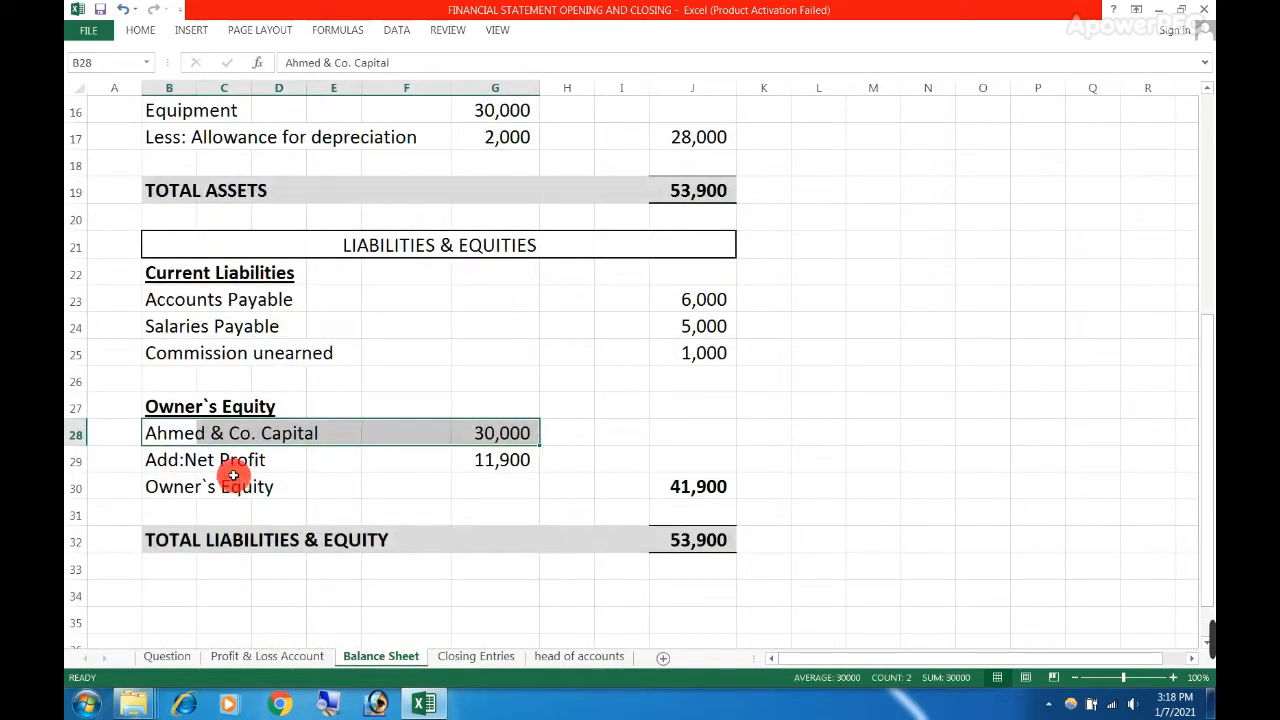
Trace the Net Profit row under Owner's Equity to Total Net Profit on the Profit & Loss Account sheet, and return to the Balance Sheet
{"action": "left_click_drag", "start_coordinate": [160, 464], "coordinate": [480, 458]}
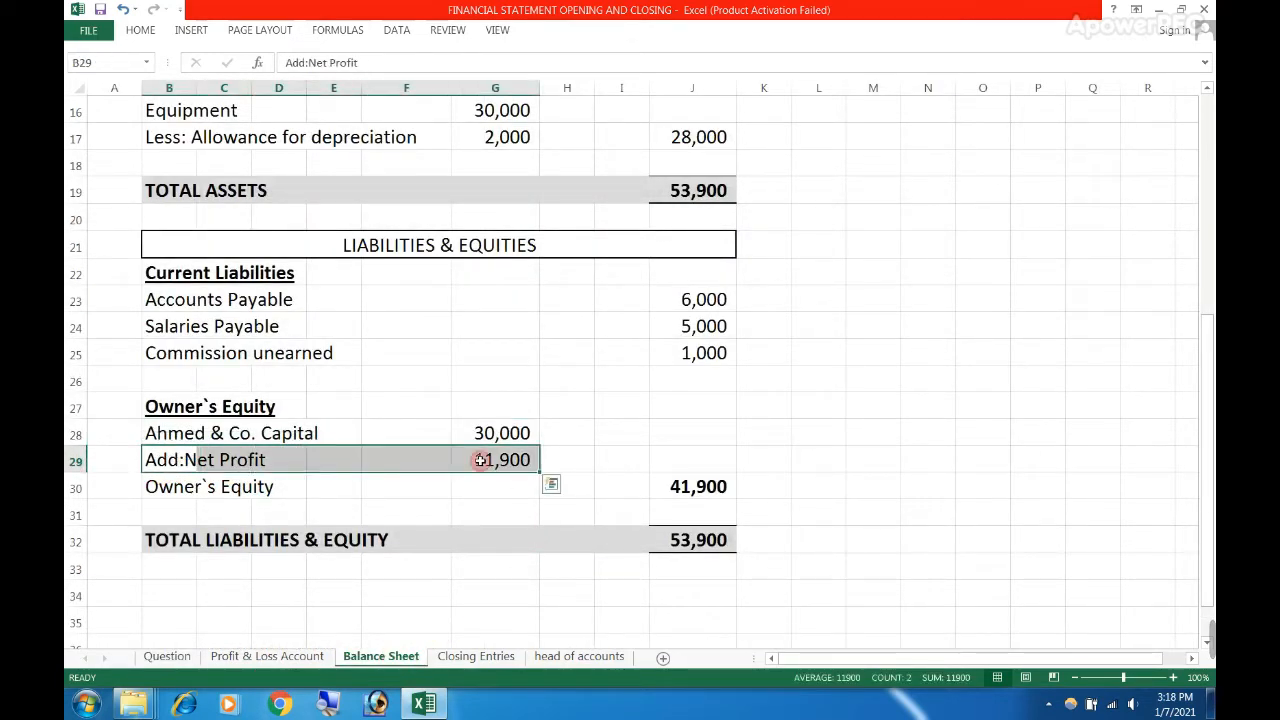
{"action": "left_click", "coordinate": [283, 657]}
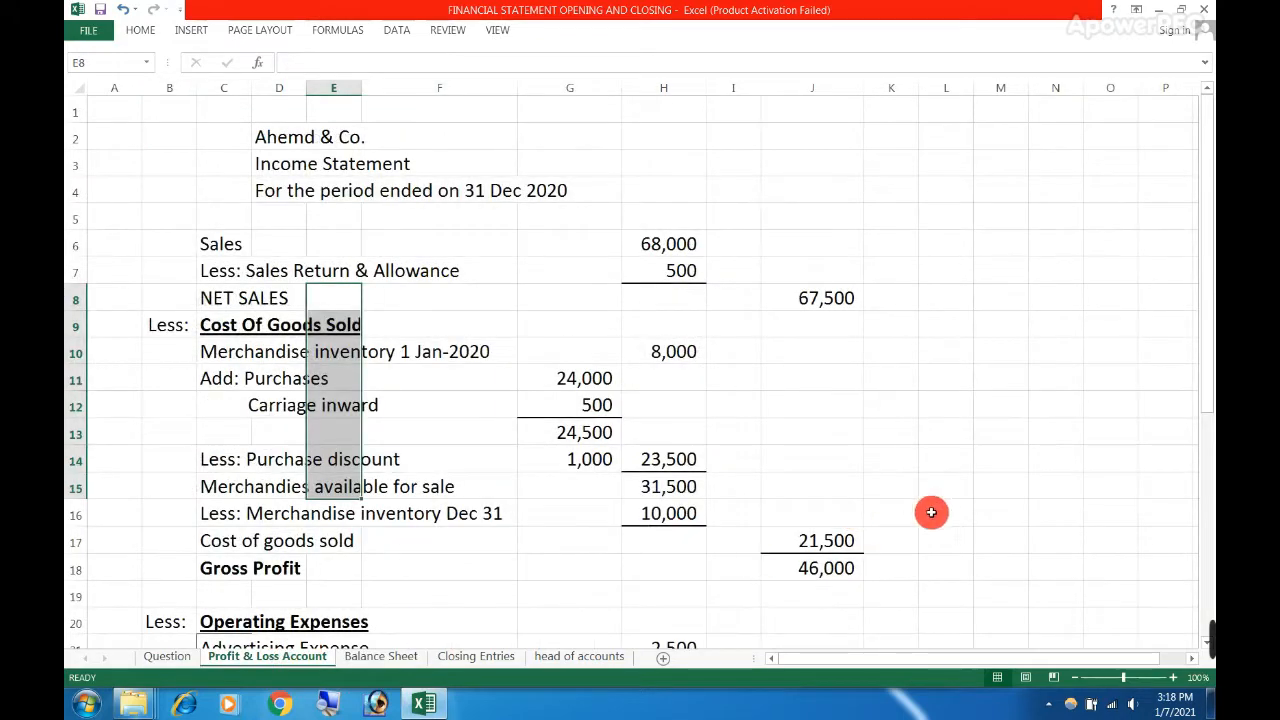
{"action": "scroll", "coordinate": [924, 509], "scroll_direction": "down", "scroll_amount": 5}
{"action": "scroll", "coordinate": [924, 509], "scroll_direction": "down", "scroll_amount": 4}
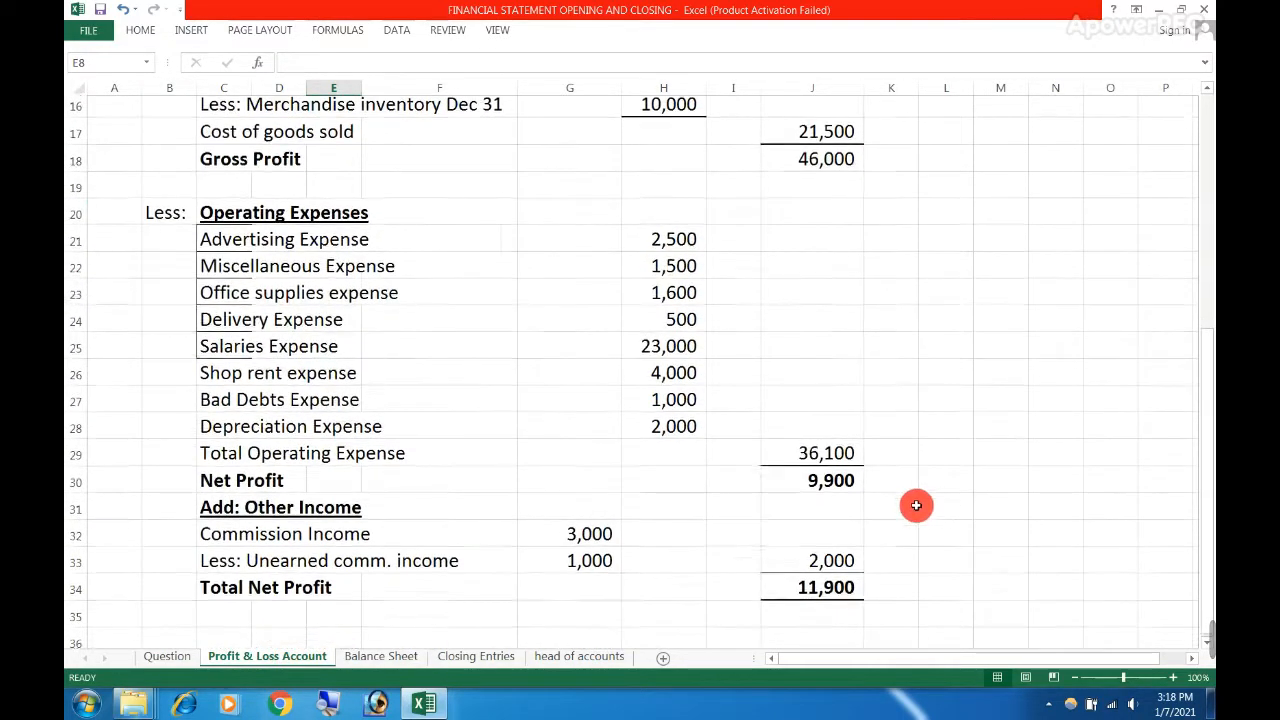
{"action": "scroll", "coordinate": [916, 505], "scroll_direction": "up", "scroll_amount": 4}
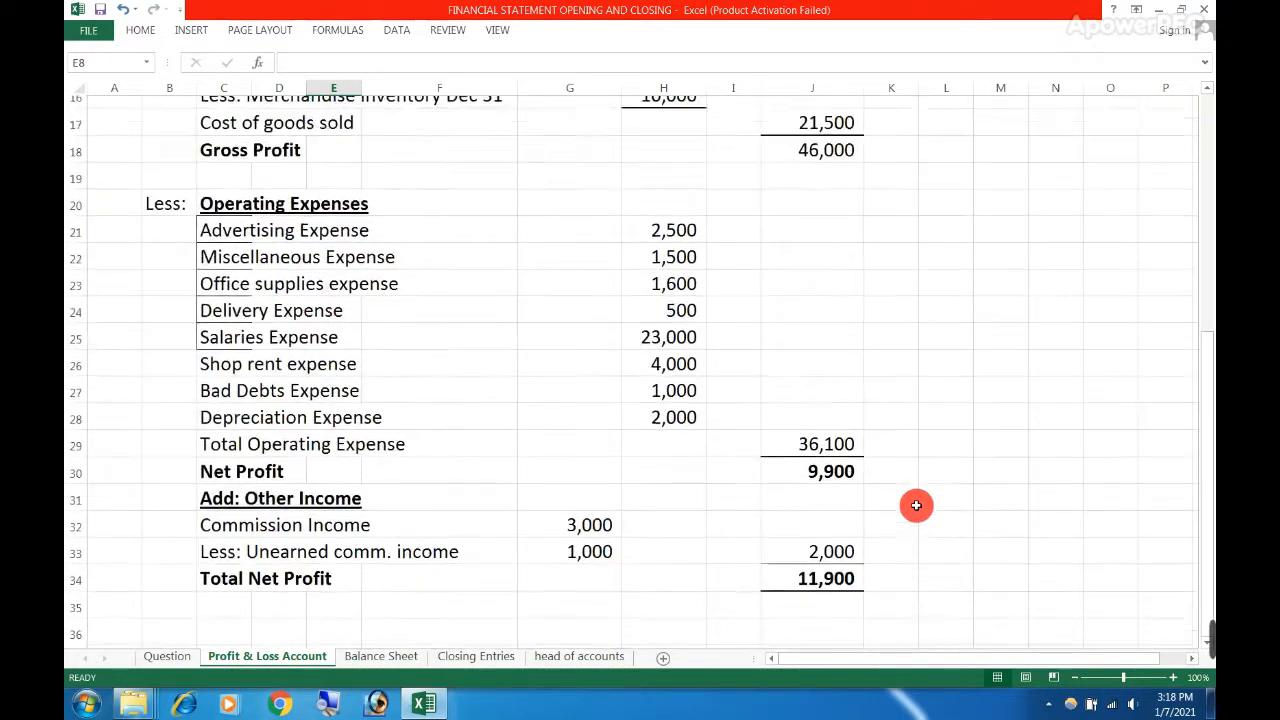
{"action": "left_click", "coordinate": [811, 594]}
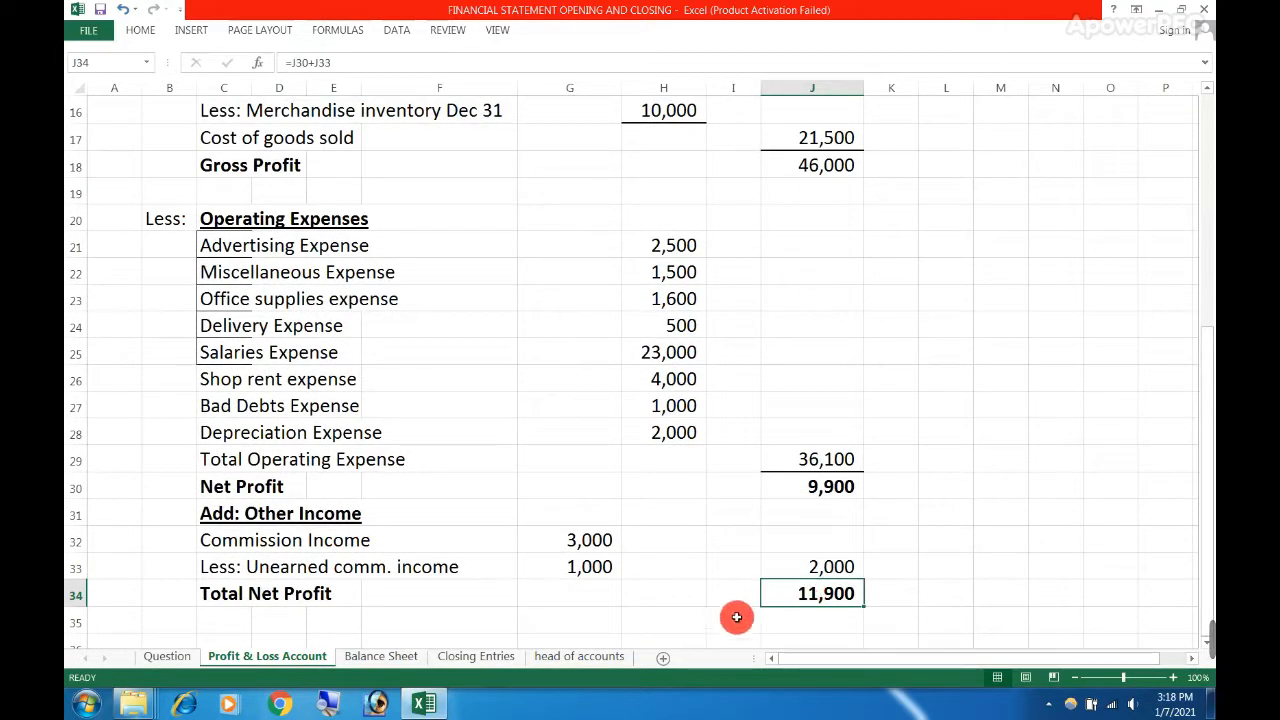
{"action": "left_click", "coordinate": [793, 622]}
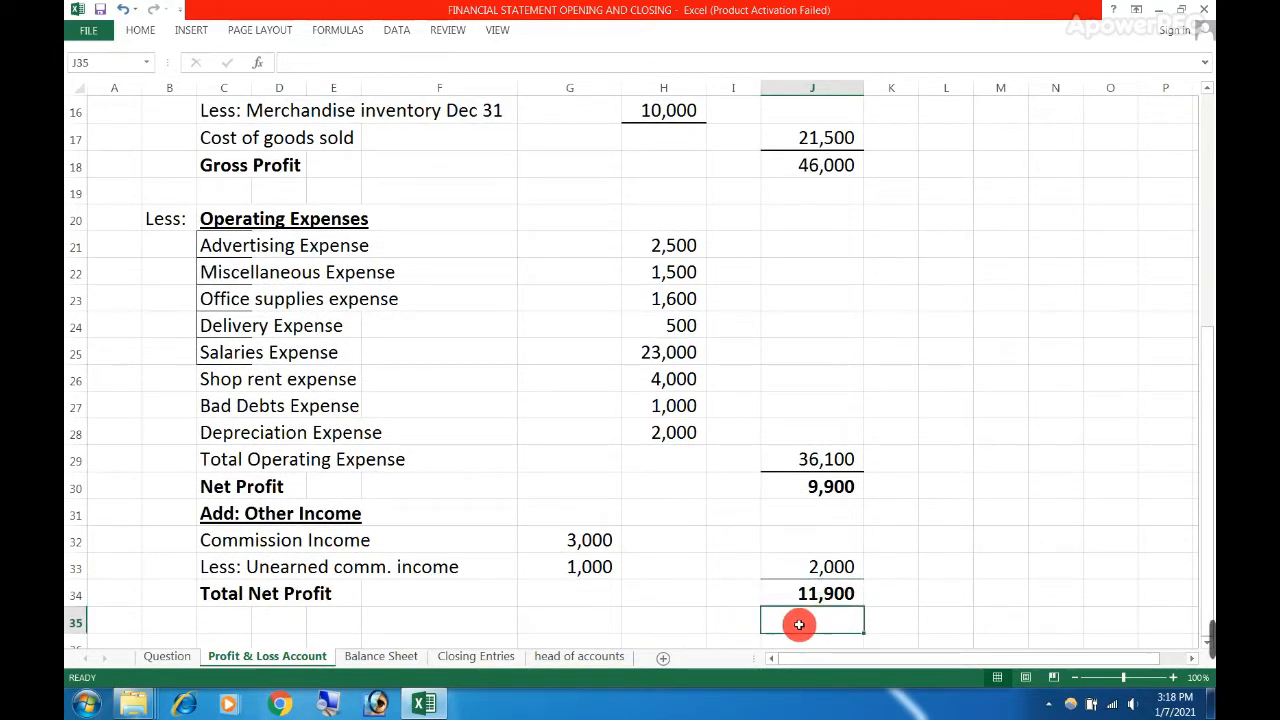
{"action": "left_click", "coordinate": [361, 648]}
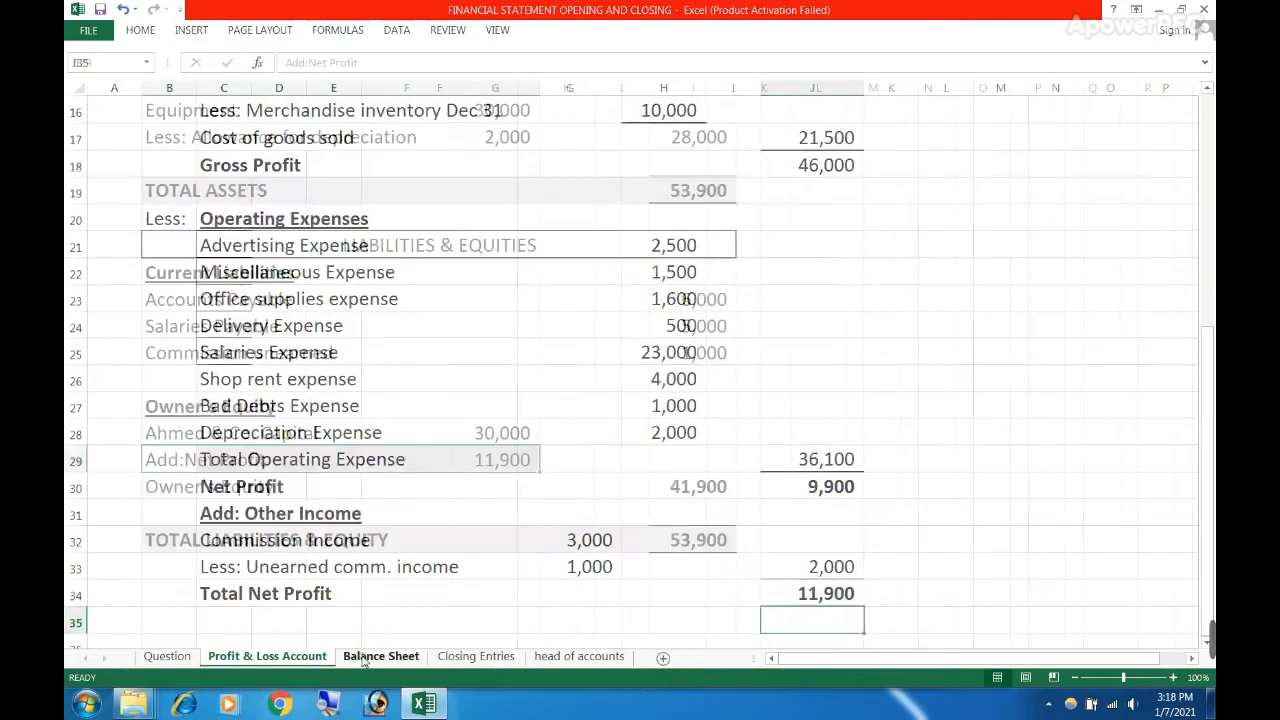
Inspect the formula in J30 that adds capital and net profit for Owner's Equity, leaving it unedited
{"action": "left_click", "coordinate": [616, 459]}
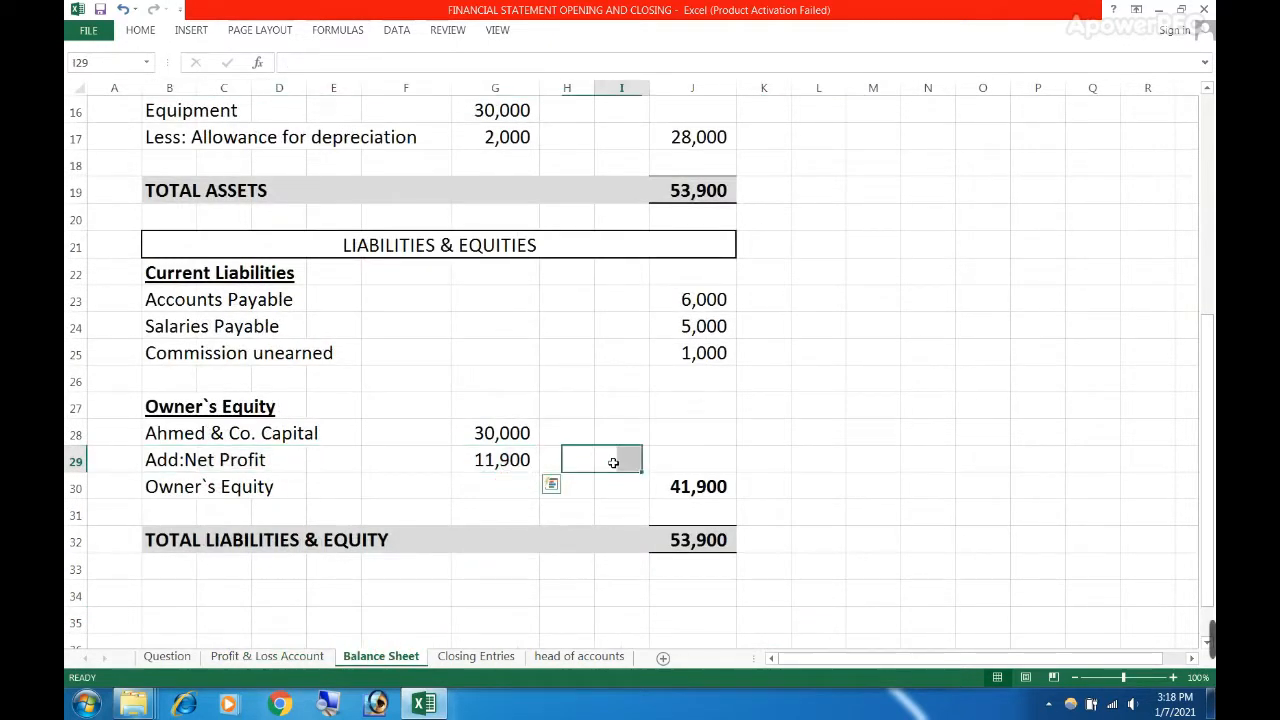
{"action": "double_click", "coordinate": [684, 486]}
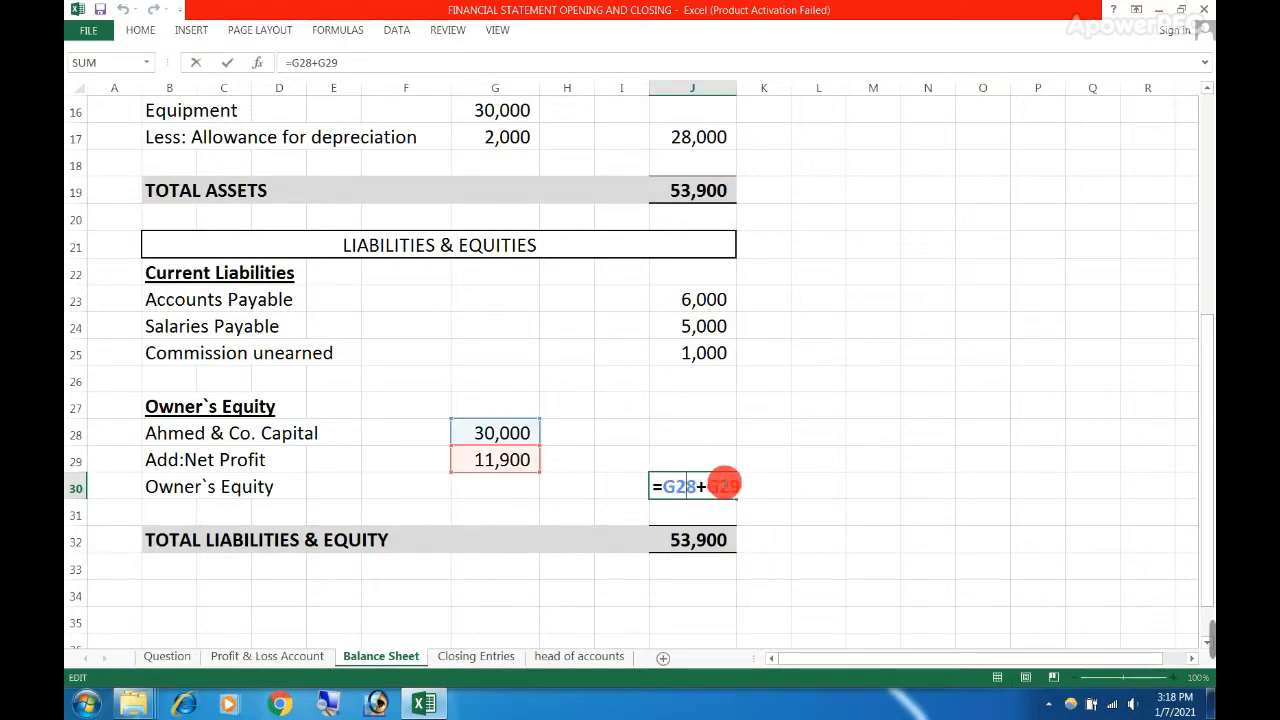
{"action": "key", "text": "Escape"}
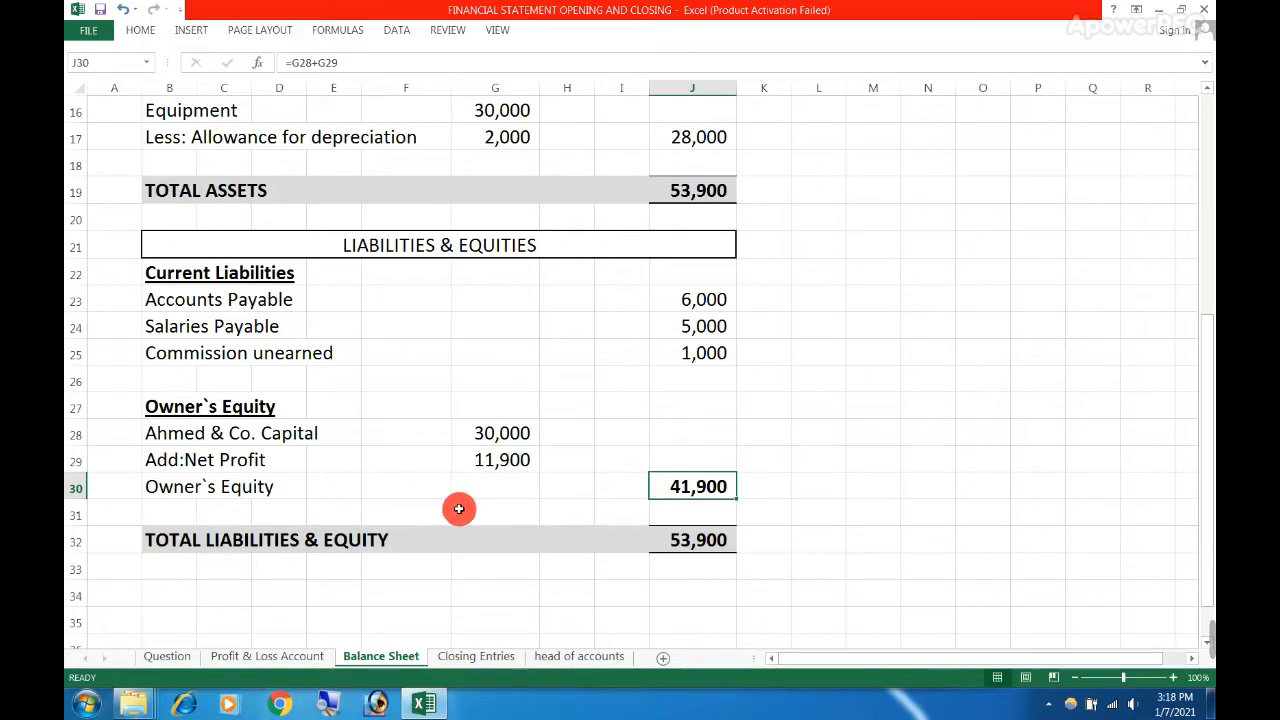
Inspect the SUM formula behind TOTAL LIABILITIES & EQUITY in cell J32, leaving it unedited
{"action": "double_click", "coordinate": [689, 534]}
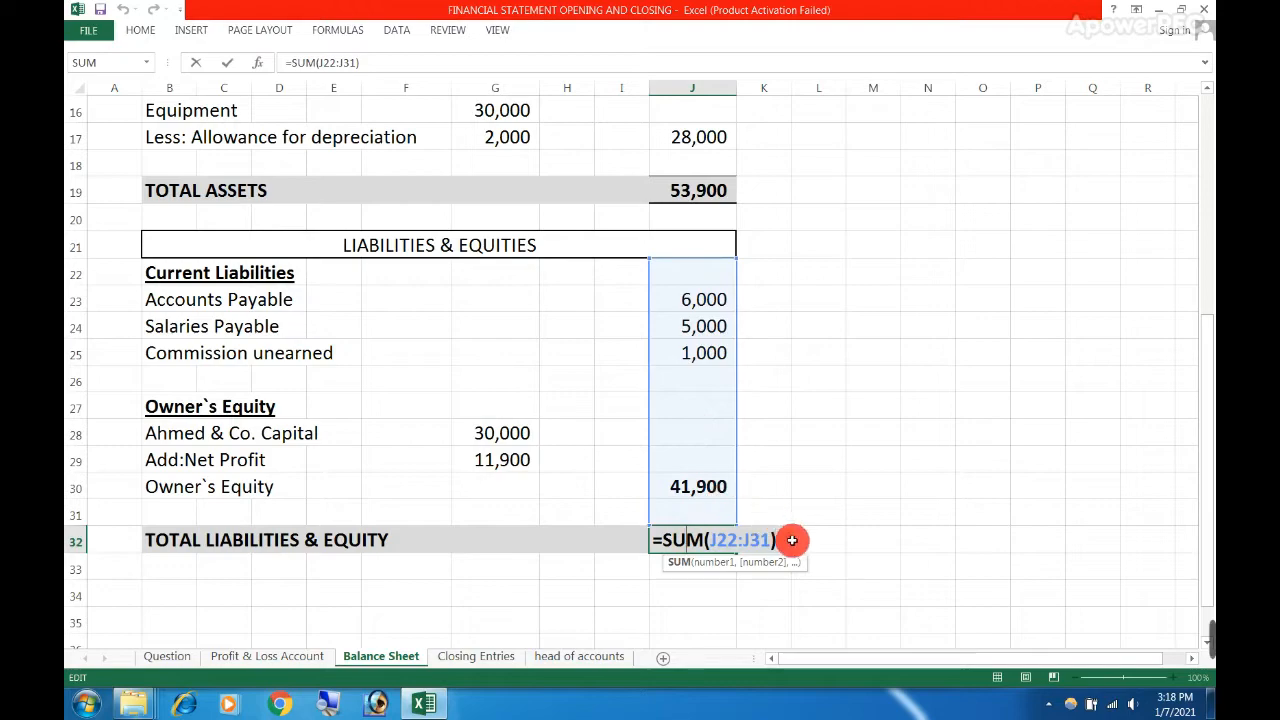
{"action": "key", "text": "Escape"}
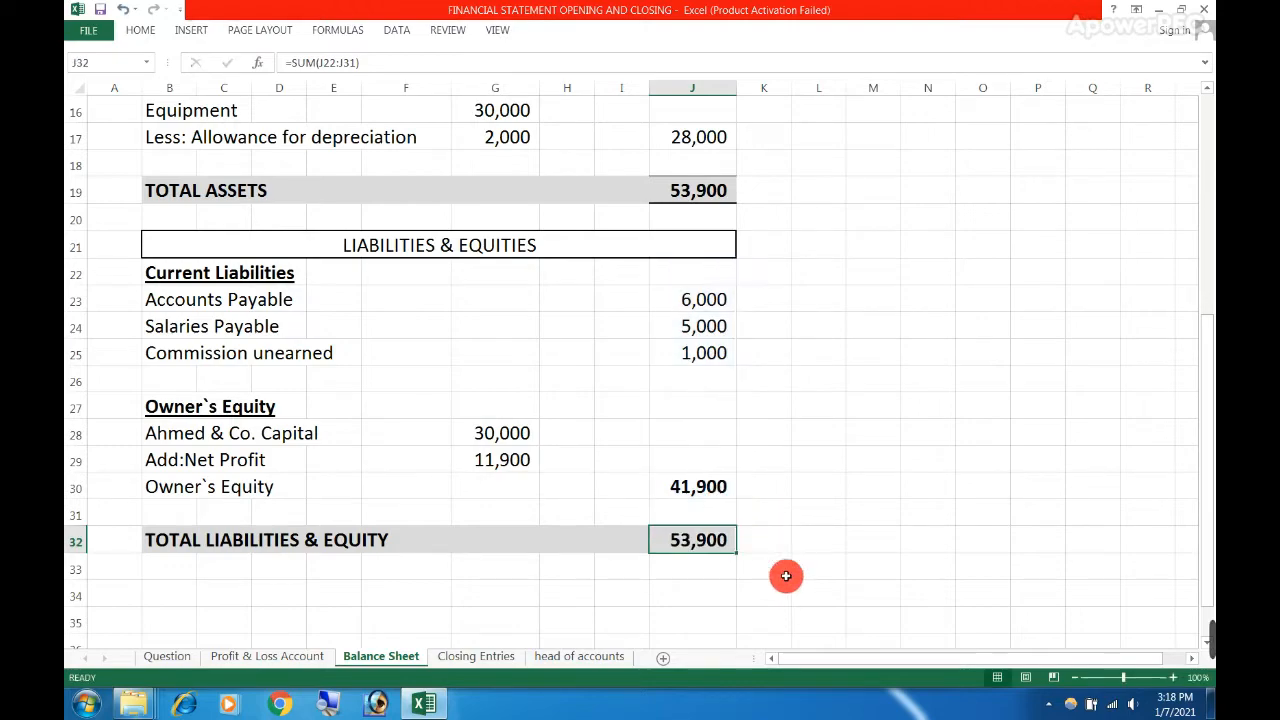
{"action": "left_click", "coordinate": [714, 565]}
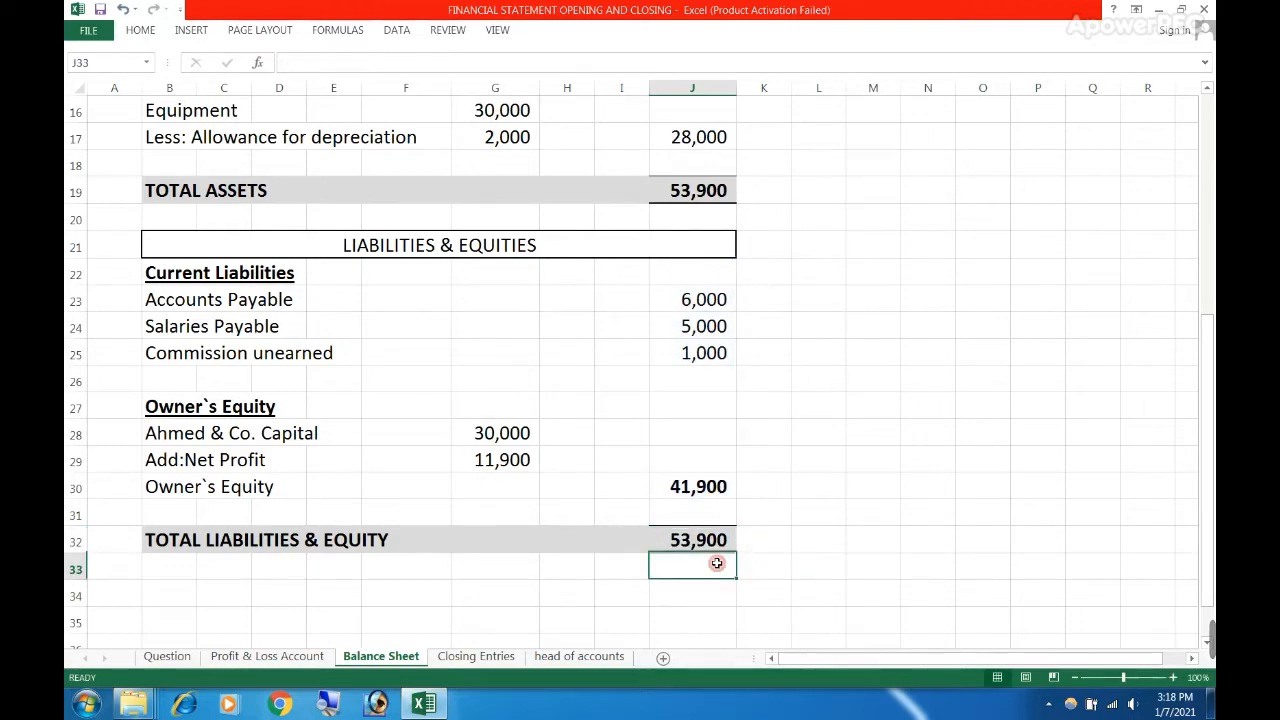
Compare the TOTAL ASSETS cell J19 with the TOTAL LIABILITIES & EQUITY cell J32 on the Balance Sheet
{"action": "left_click", "coordinate": [647, 540]}
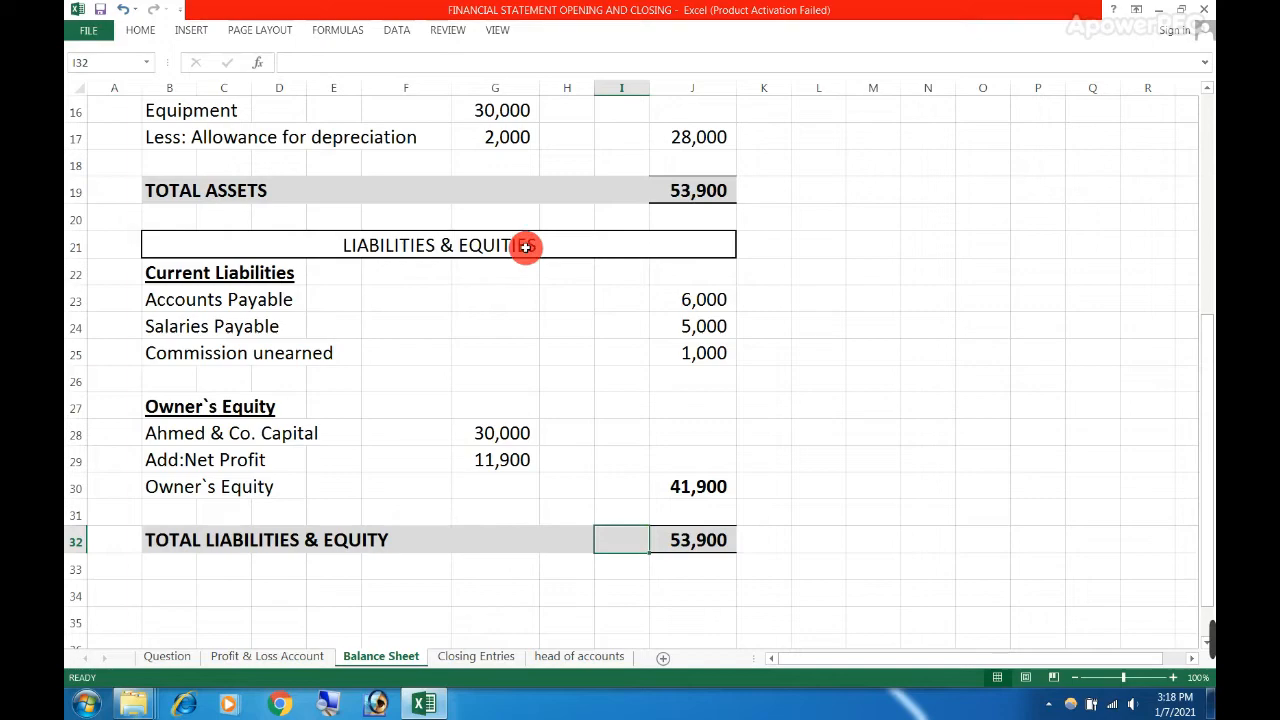
{"action": "left_click", "coordinate": [680, 192]}
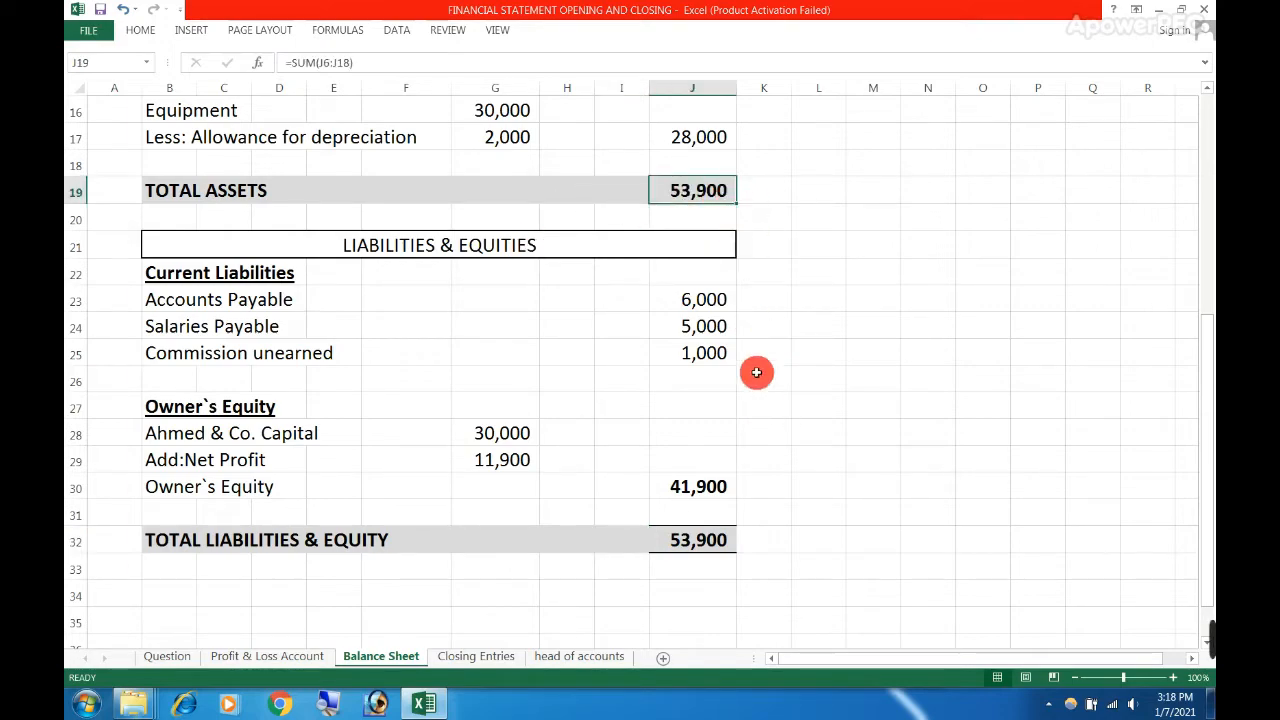
{"action": "left_click", "coordinate": [726, 538]}
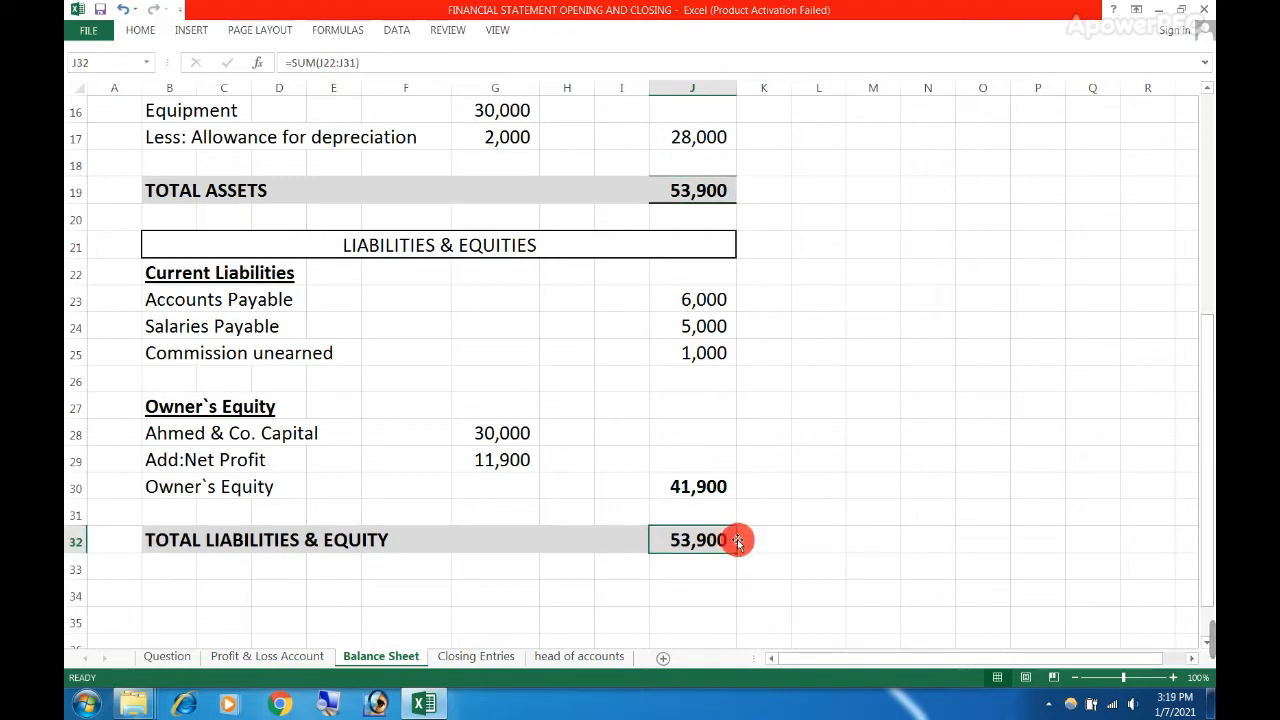
{"action": "scroll", "coordinate": [740, 531], "scroll_direction": "down", "scroll_amount": 1}
{"action": "scroll", "coordinate": [612, 579], "scroll_direction": "up", "scroll_amount": 1}
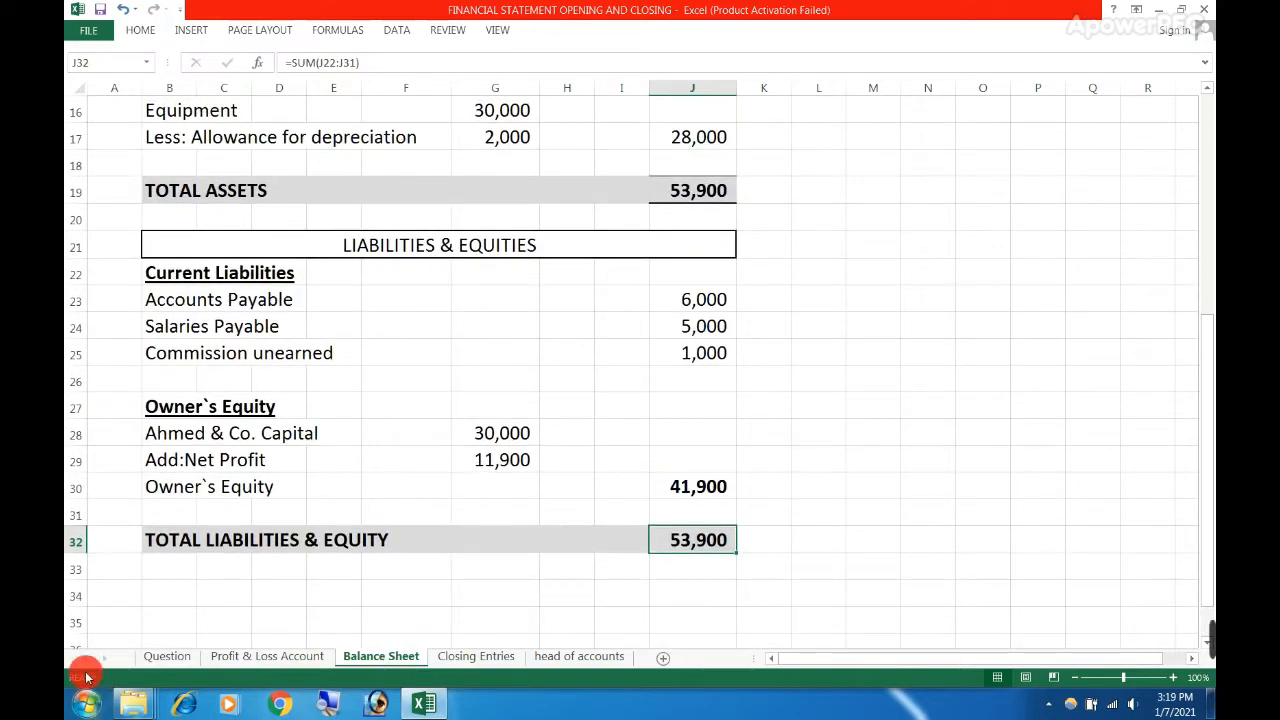
Set the Cash debit balance in D6 of the Question sheet to 10000 and review the trial balance totals
{"action": "left_click", "coordinate": [145, 664]}
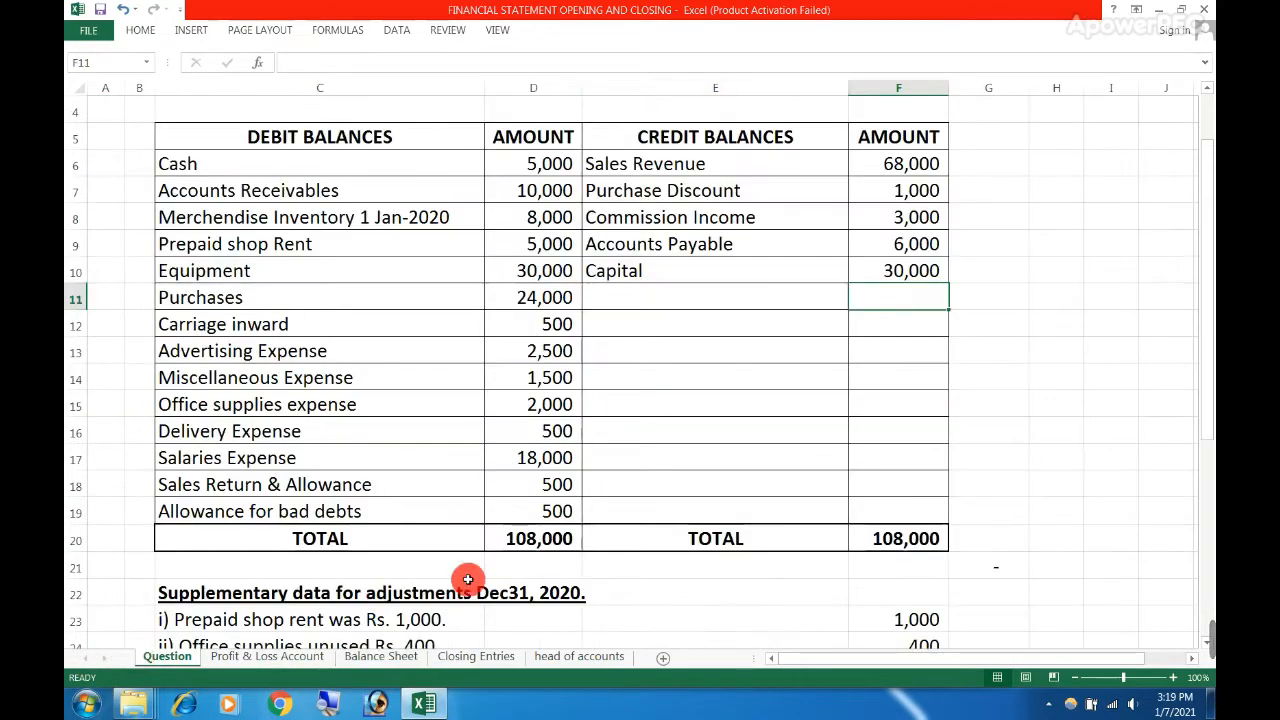
{"action": "left_click", "coordinate": [880, 537]}
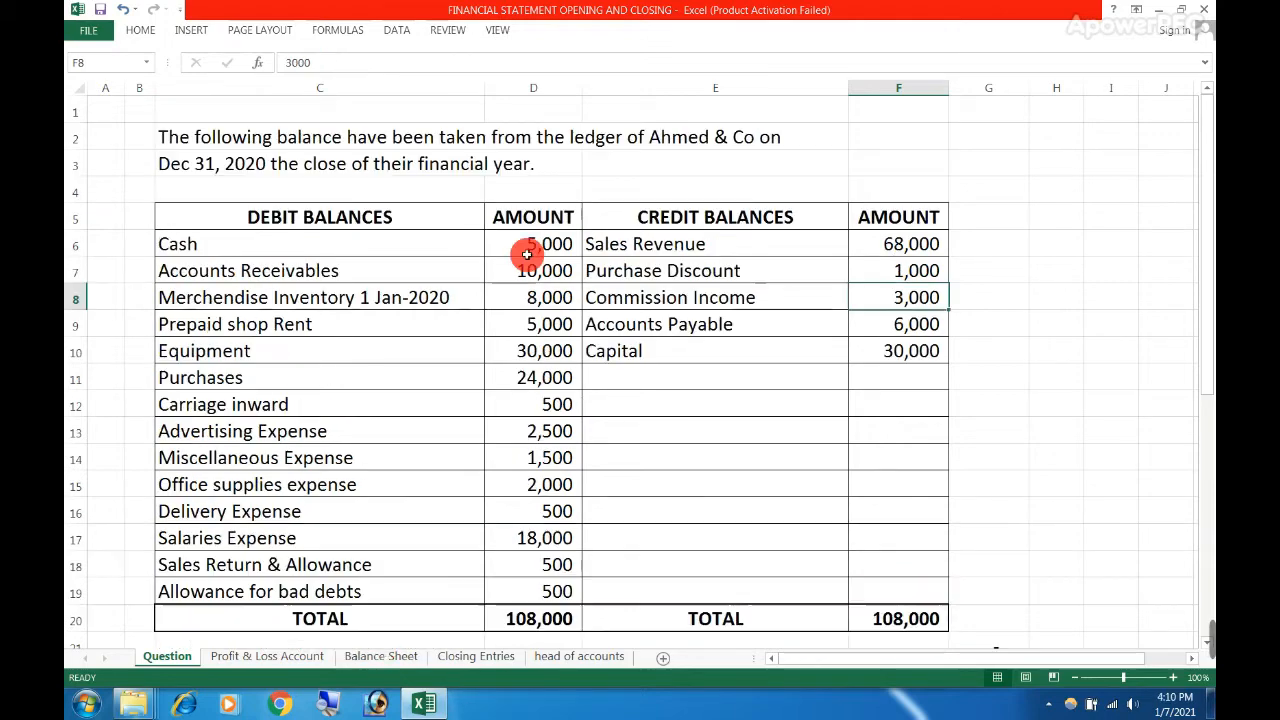
{"action": "left_click", "coordinate": [532, 244]}
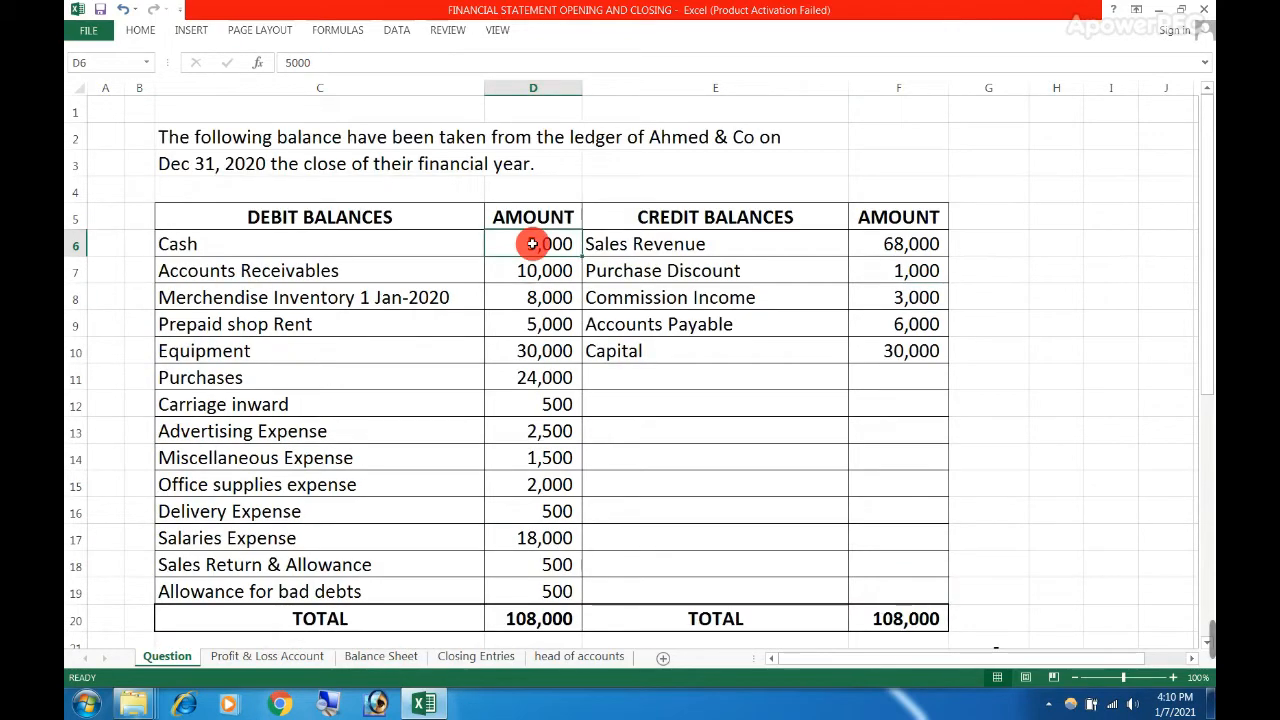
{"action": "type", "text": "10000"}
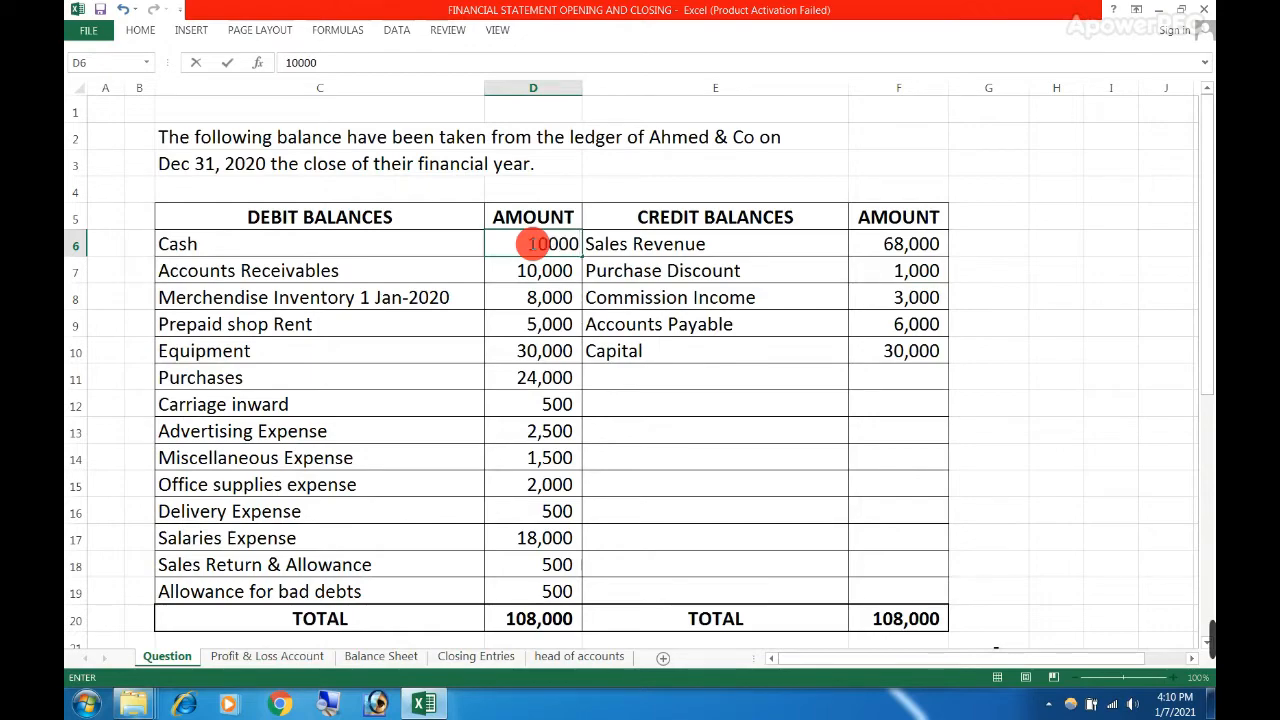
{"action": "key", "text": "Return"}
{"action": "scroll", "coordinate": [533, 260], "scroll_direction": "down", "scroll_amount": 3}
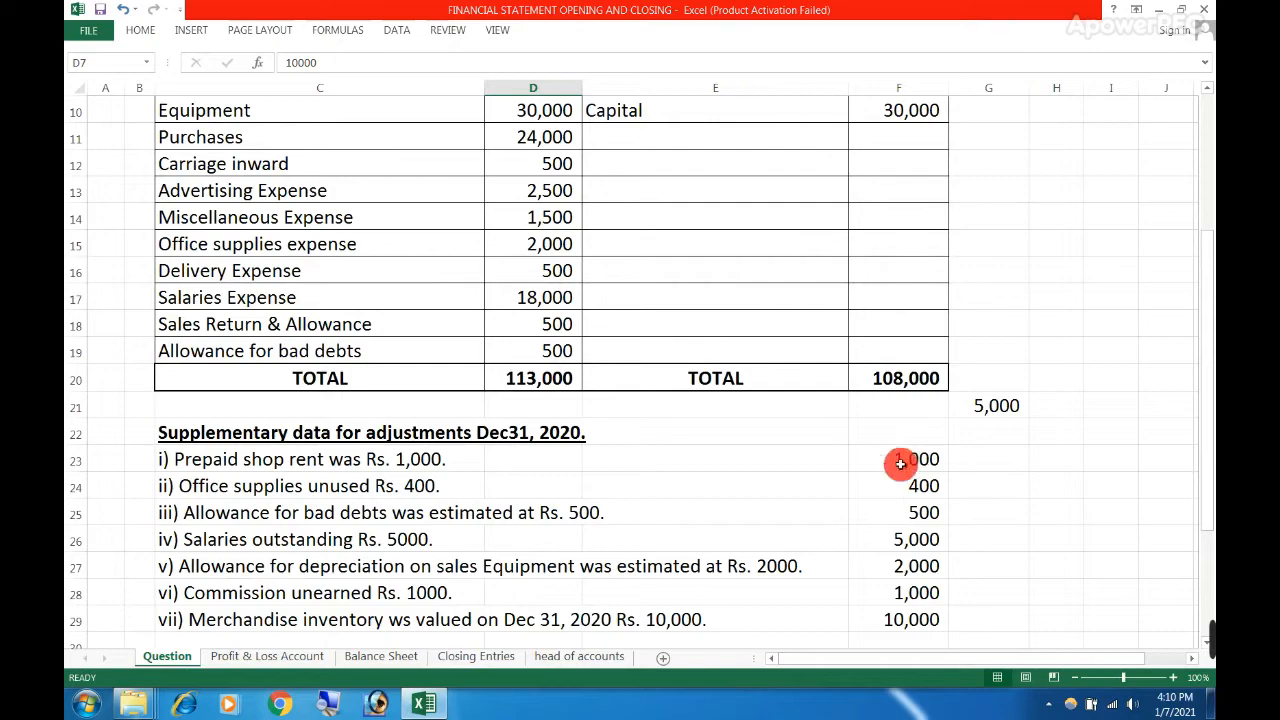
Inspect the Cash amount in J7 and the Diff formula in J37 on the Balance Sheet
{"action": "left_click", "coordinate": [410, 656]}
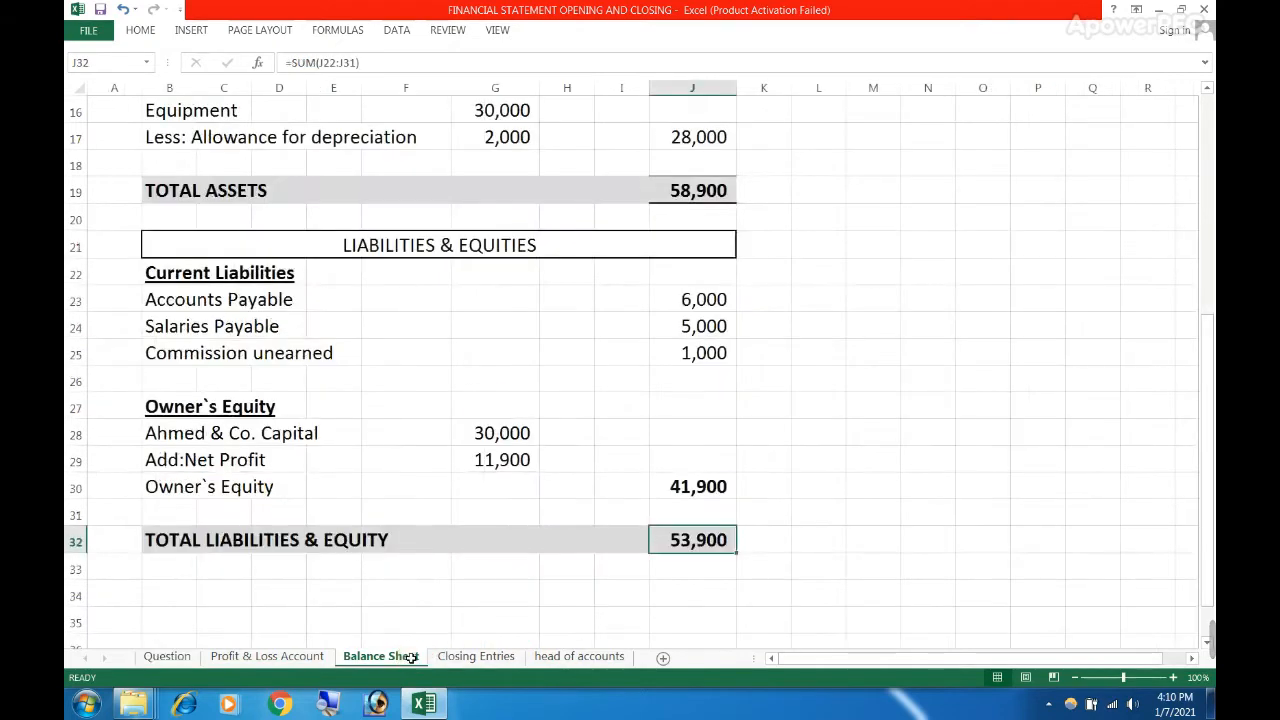
{"action": "scroll", "coordinate": [497, 326], "scroll_direction": "up", "scroll_amount": 5}
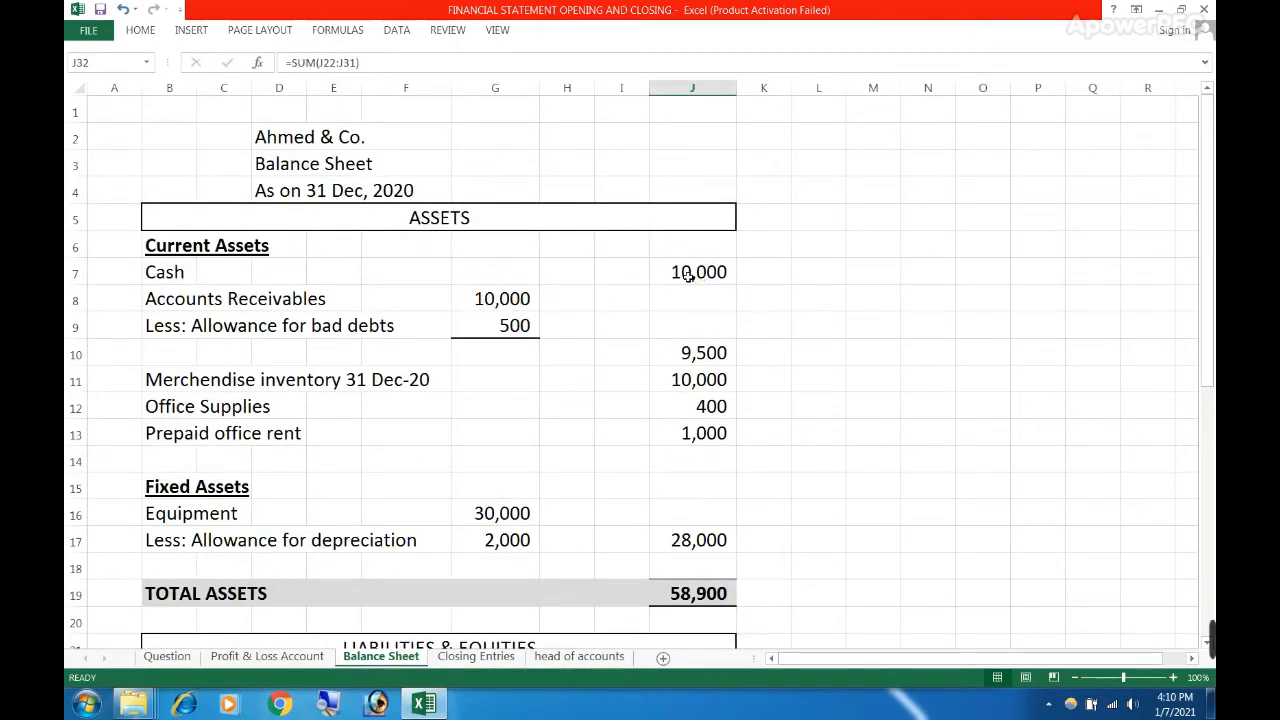
{"action": "left_click", "coordinate": [688, 276]}
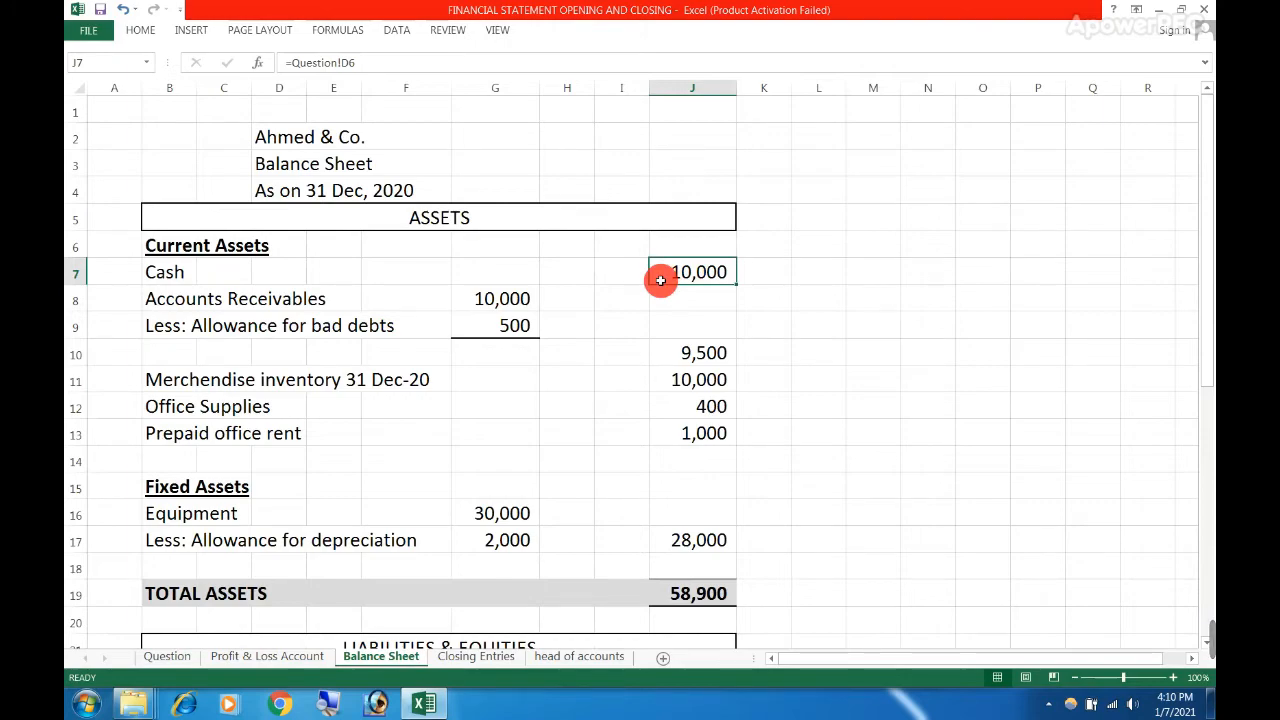
{"action": "scroll", "coordinate": [661, 281], "scroll_direction": "down", "scroll_amount": 4}
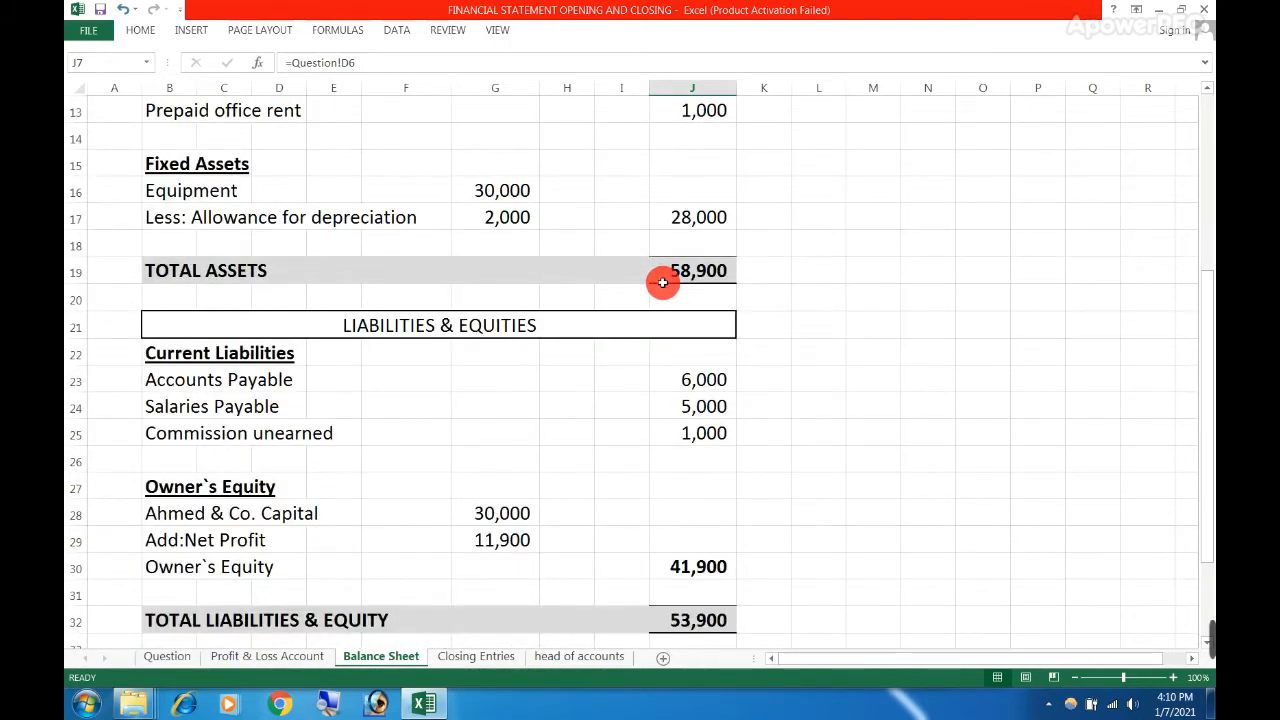
{"action": "scroll", "coordinate": [662, 283], "scroll_direction": "down", "scroll_amount": 2}
{"action": "left_click", "coordinate": [712, 594]}
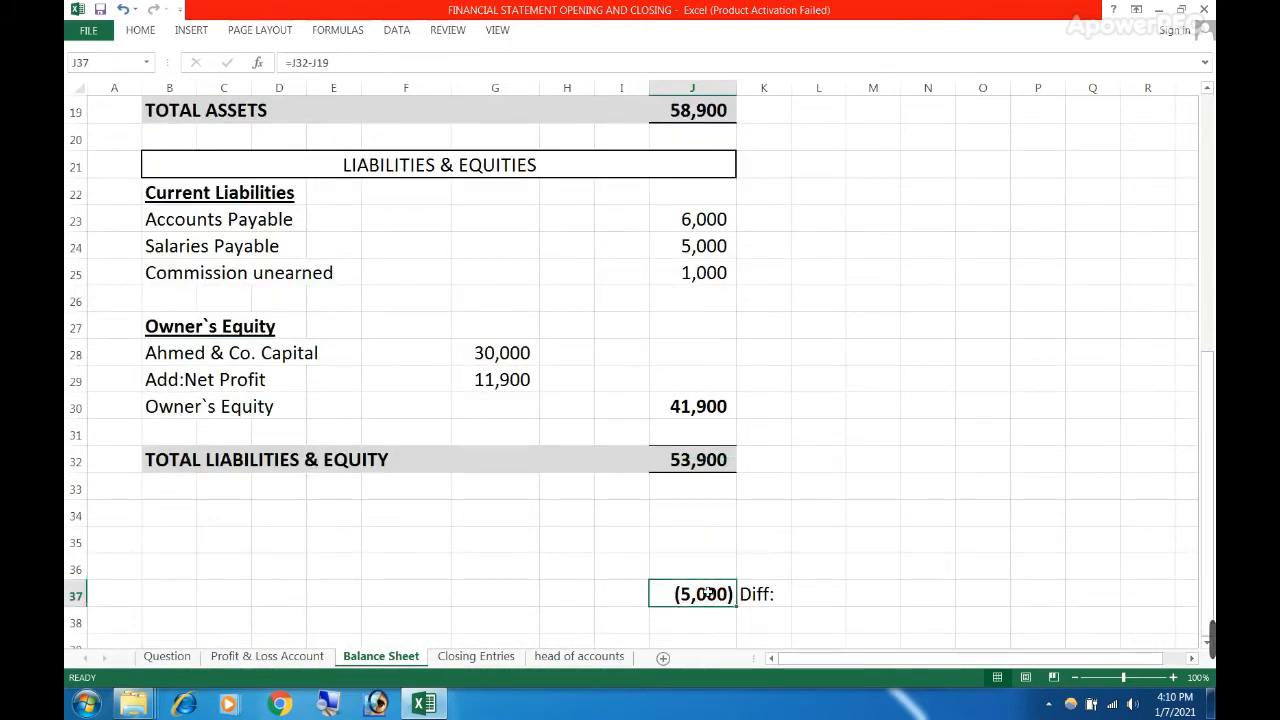
{"action": "left_click", "coordinate": [663, 617]}
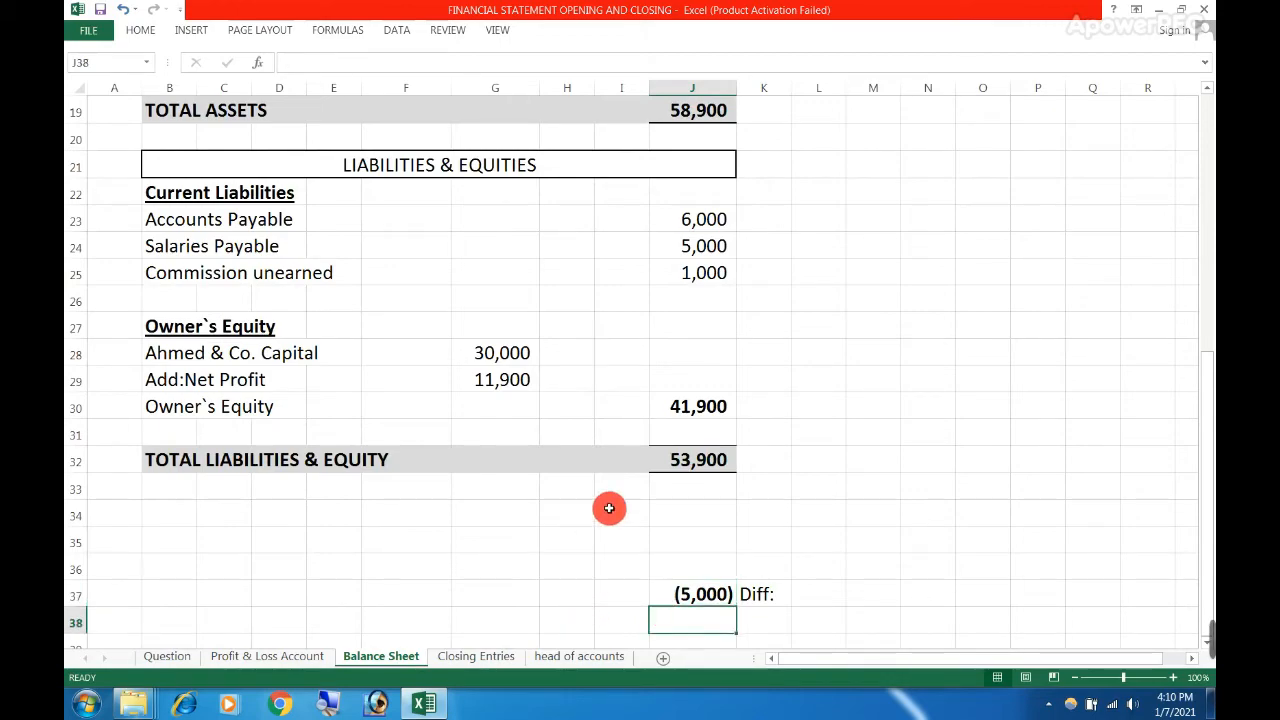
Trace the Balance Sheet's Capital amount in G28 to the Question sheet and set Capital in F10 to 35,000
{"action": "left_click", "coordinate": [485, 362]}
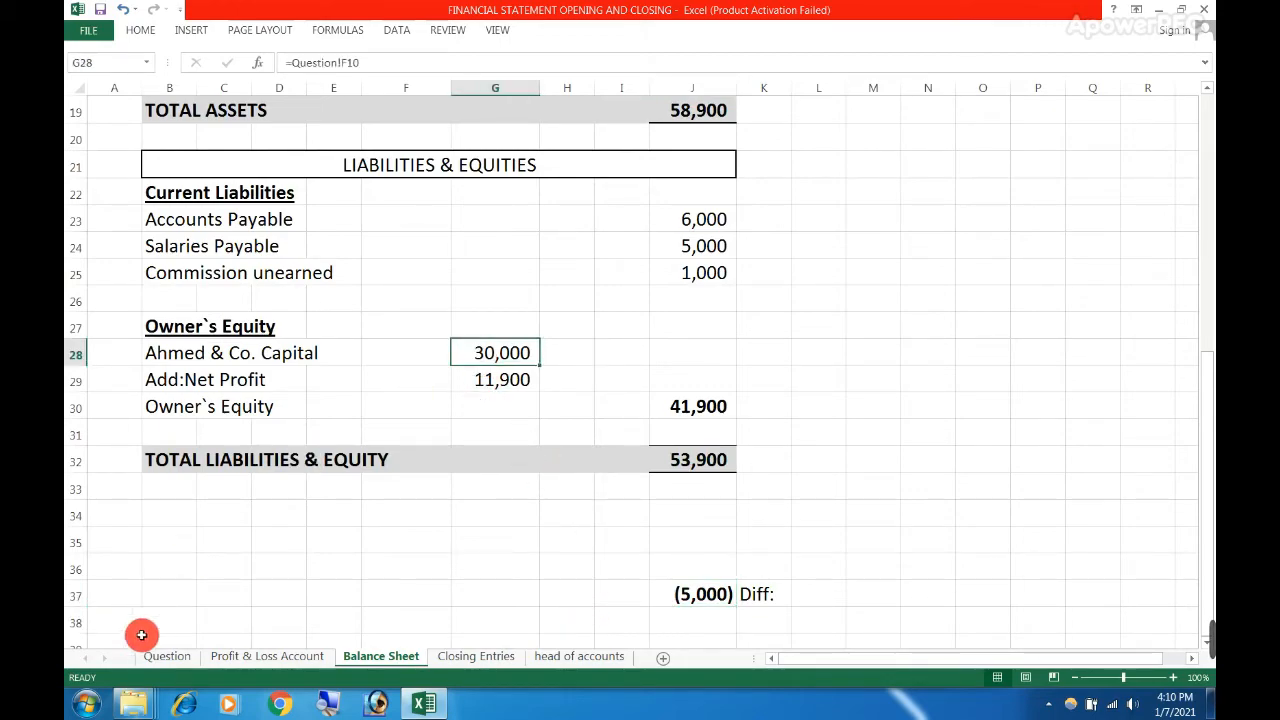
{"action": "left_click", "coordinate": [166, 656]}
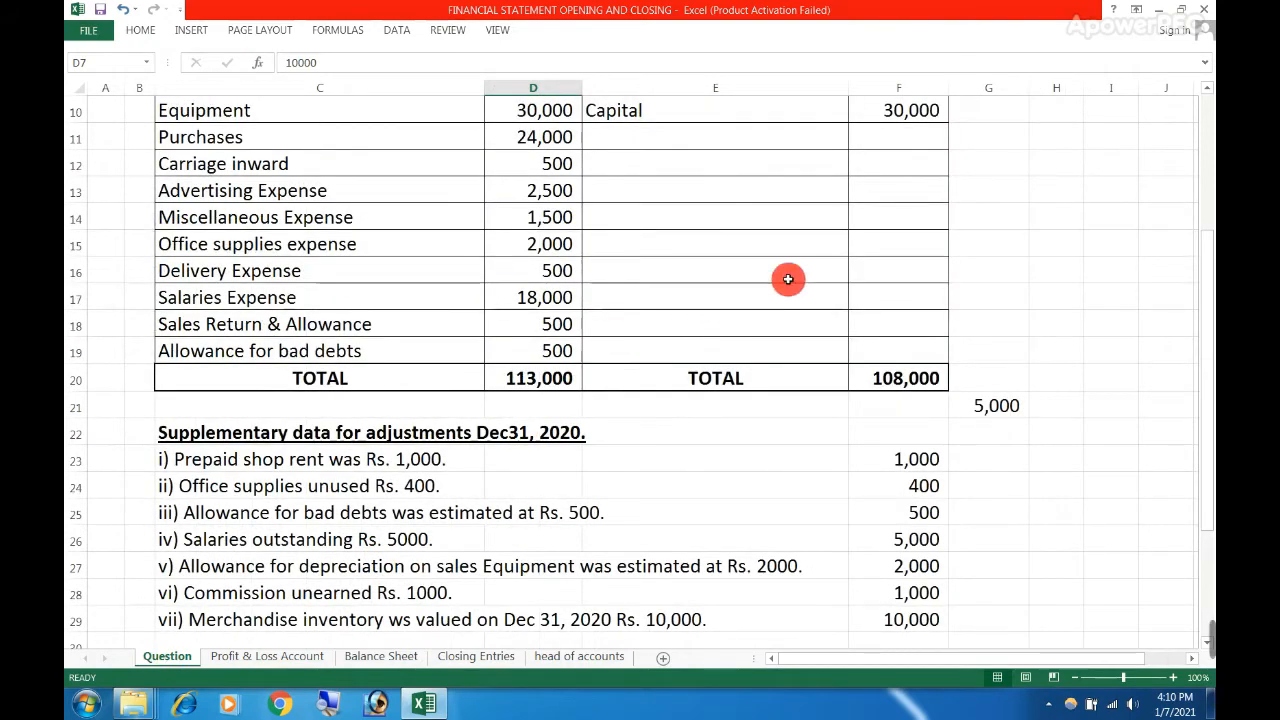
{"action": "scroll", "coordinate": [788, 279], "scroll_direction": "up", "scroll_amount": 2}
{"action": "left_click", "coordinate": [880, 271]}
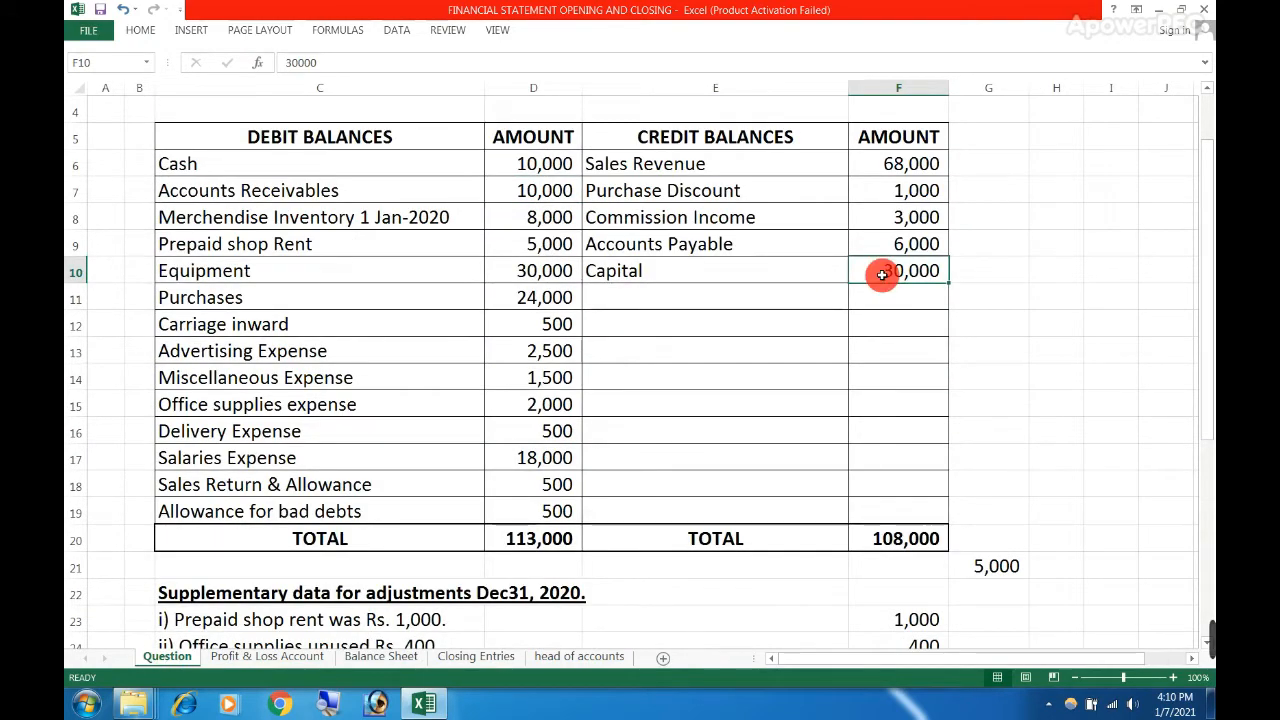
{"action": "type", "text": "35,"}
{"action": "type", "text": "000"}
{"action": "key", "text": "Return"}
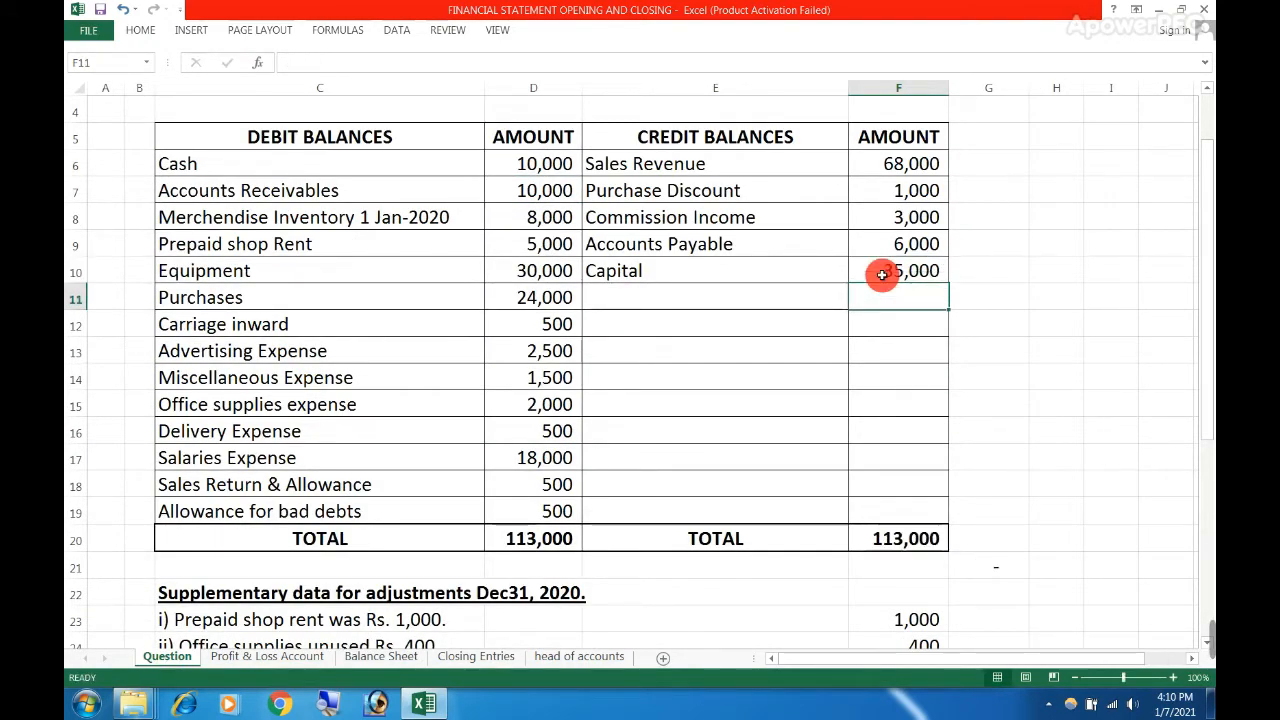
Check the debit-credit difference in G21 of the Question sheet, and the Diff row and totals on the Balance Sheet
{"action": "left_click", "coordinate": [979, 570]}
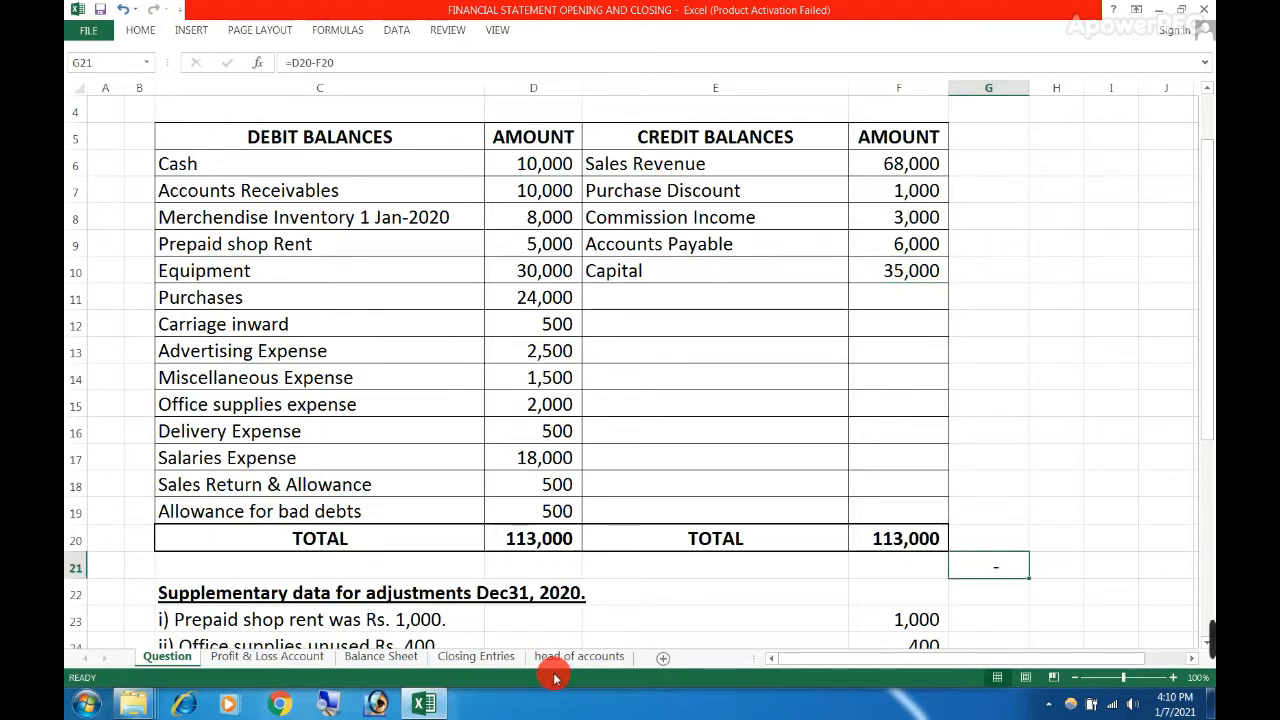
{"action": "left_click", "coordinate": [400, 657]}
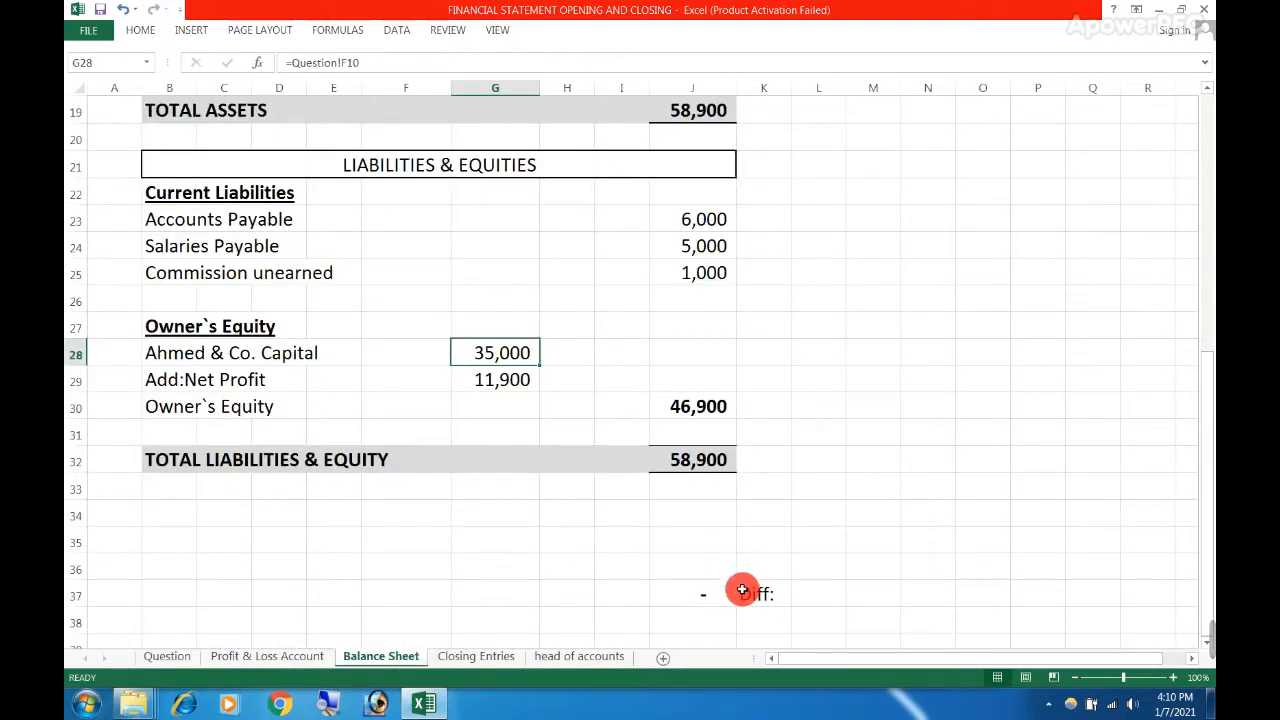
{"action": "left_click", "coordinate": [735, 593]}
{"action": "left_click", "coordinate": [682, 539]}
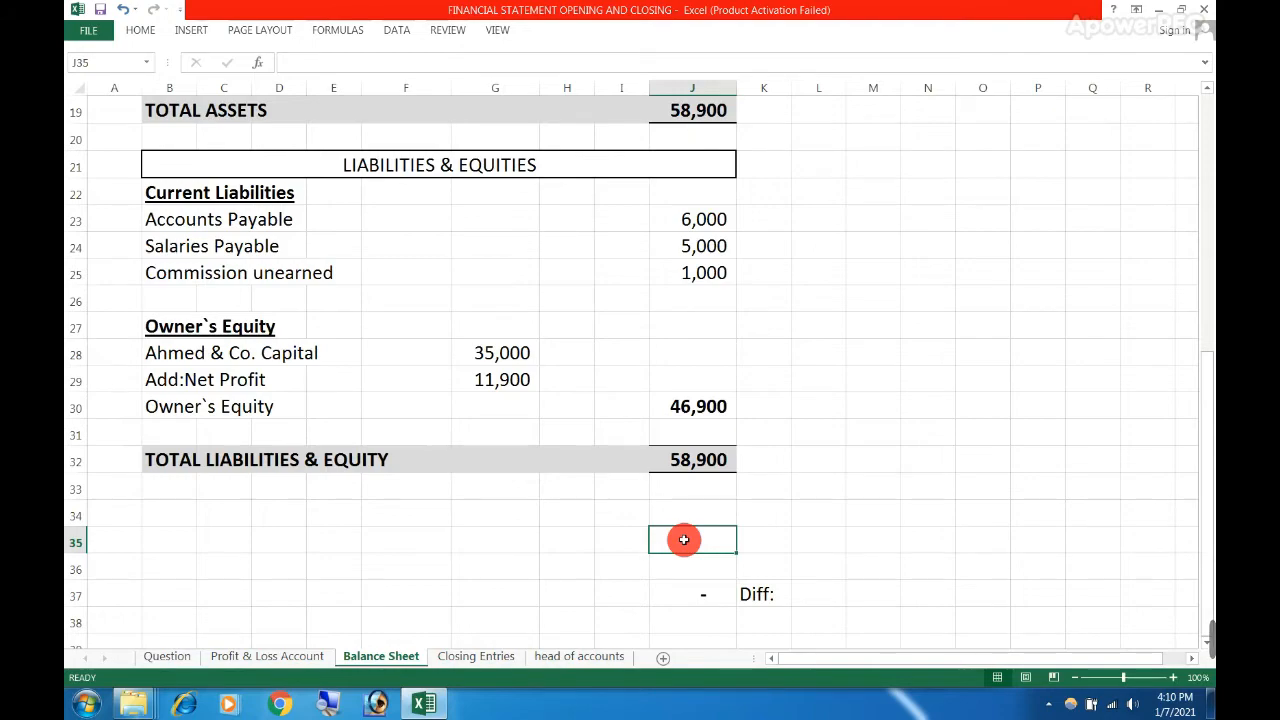
{"action": "scroll", "coordinate": [683, 539], "scroll_direction": "up", "scroll_amount": 1}
{"action": "scroll", "coordinate": [684, 540], "scroll_direction": "up", "scroll_amount": 1}
{"action": "scroll", "coordinate": [684, 540], "scroll_direction": "up", "scroll_amount": 1}
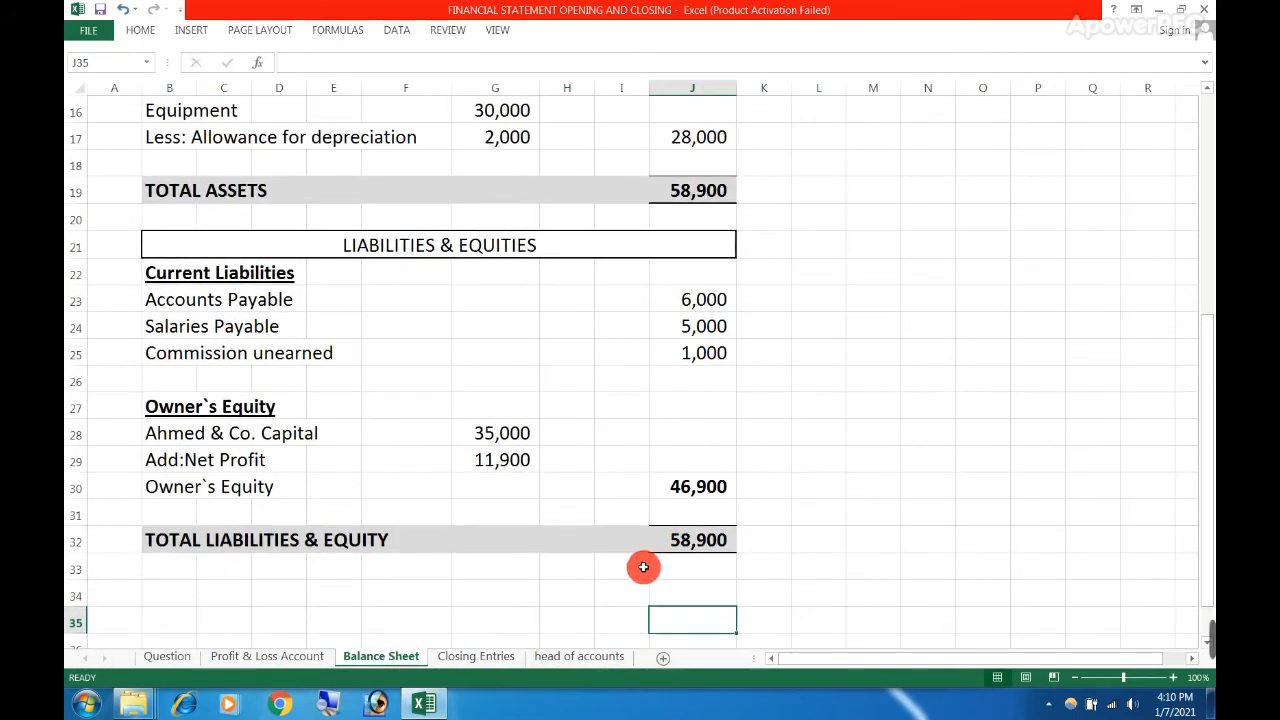